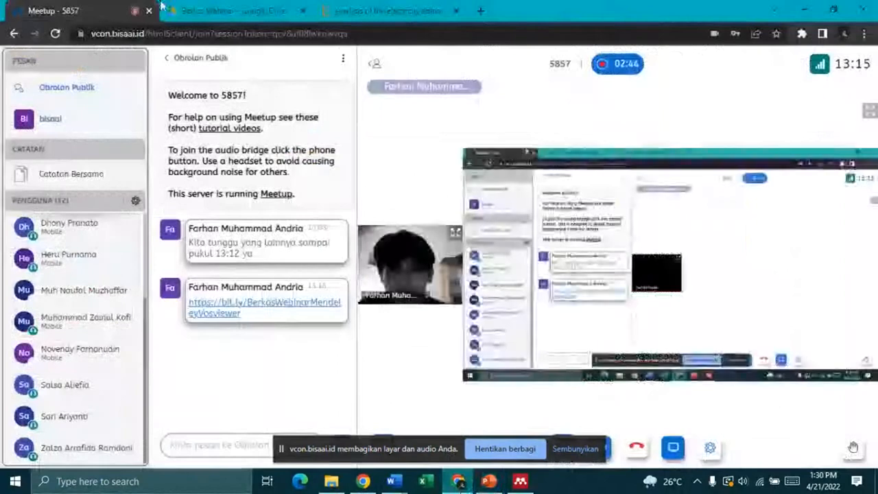
Step: Open sci-hub.se in a new Chrome tab from a 'scihub' search, then return to the ScienceDirect article
{"action": "left_click", "coordinate": [480, 10]}
{"action": "type", "text": "scih"}
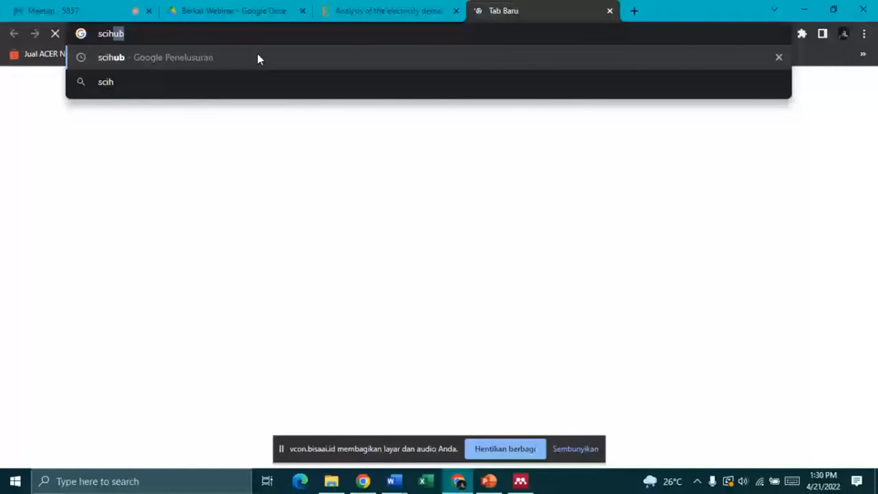
{"action": "left_click", "coordinate": [257, 58]}
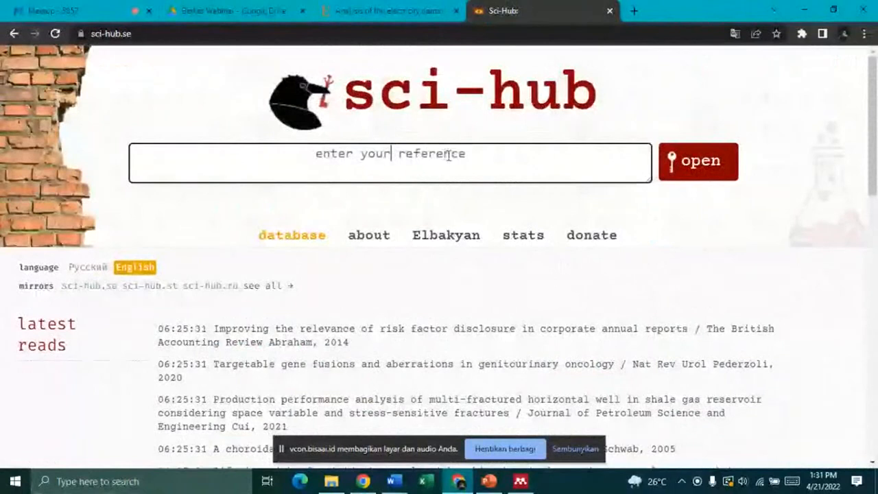
{"action": "right_click", "coordinate": [450, 159]}
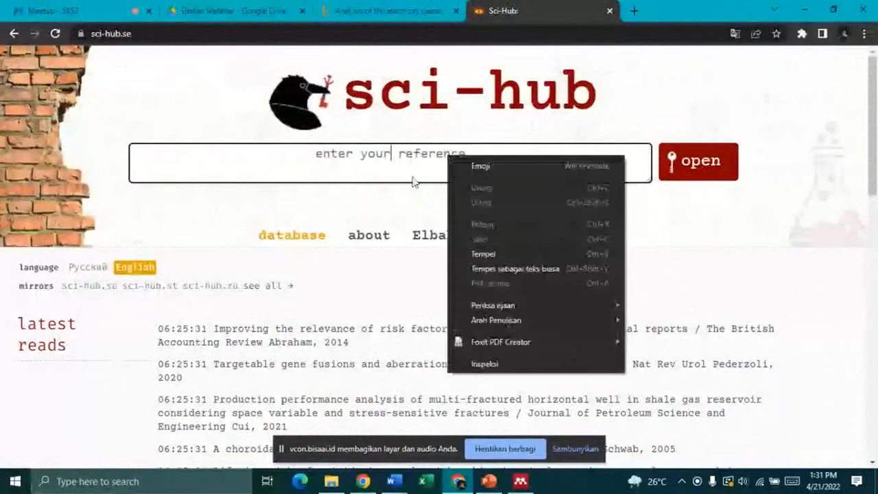
{"action": "left_click", "coordinate": [375, 10]}
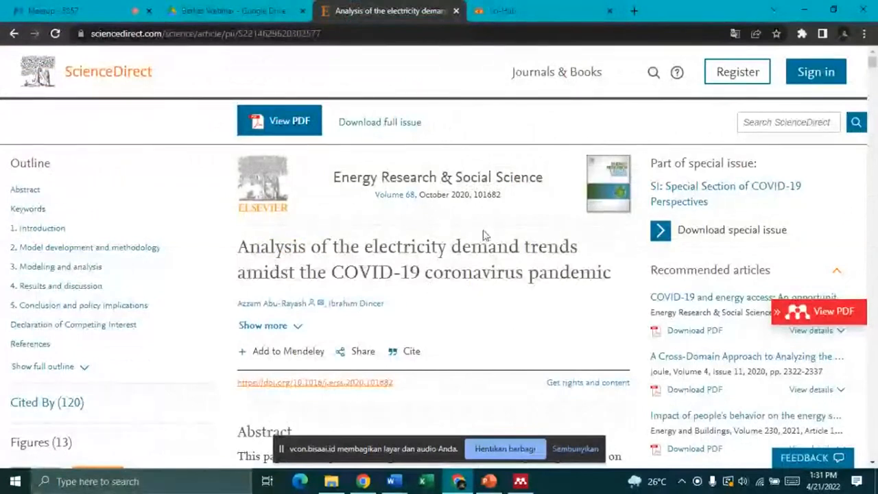
Step: Copy the ScienceDirect article's DOI link address and switch back to the Sci-Hub tab
{"action": "scroll", "coordinate": [483, 236], "scroll_direction": "down", "scroll_amount": 1}
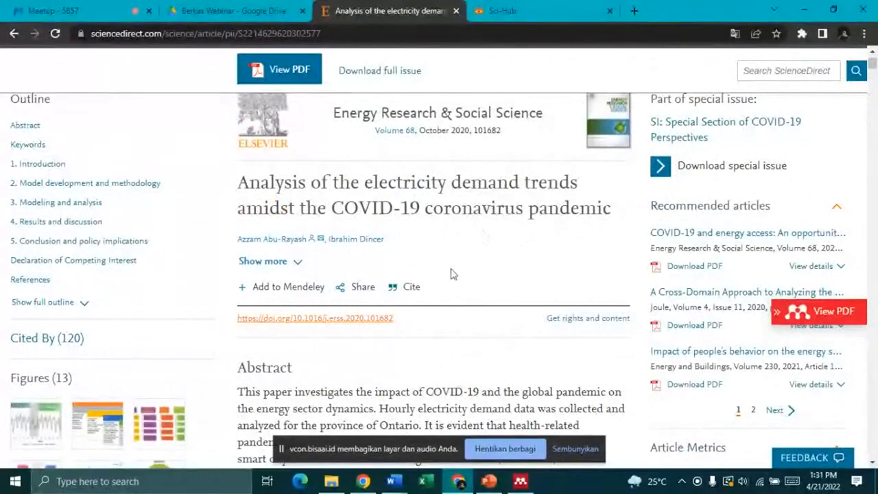
{"action": "right_click", "coordinate": [377, 321]}
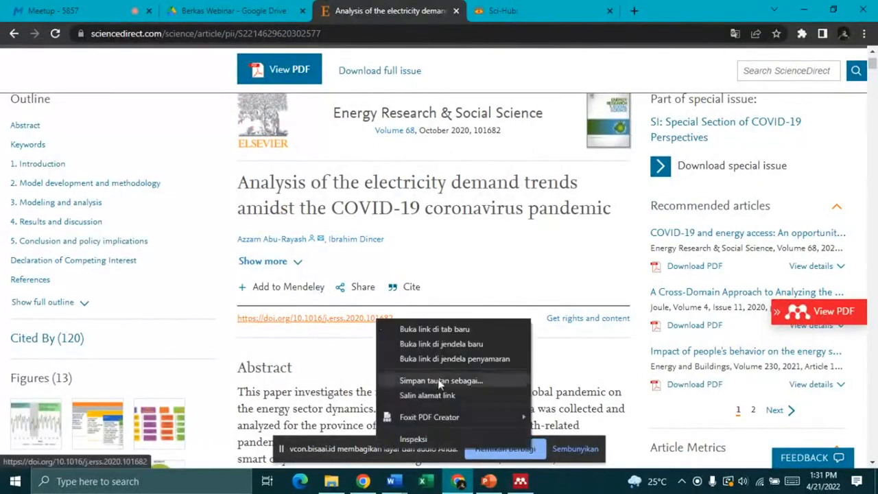
{"action": "left_click", "coordinate": [581, 245]}
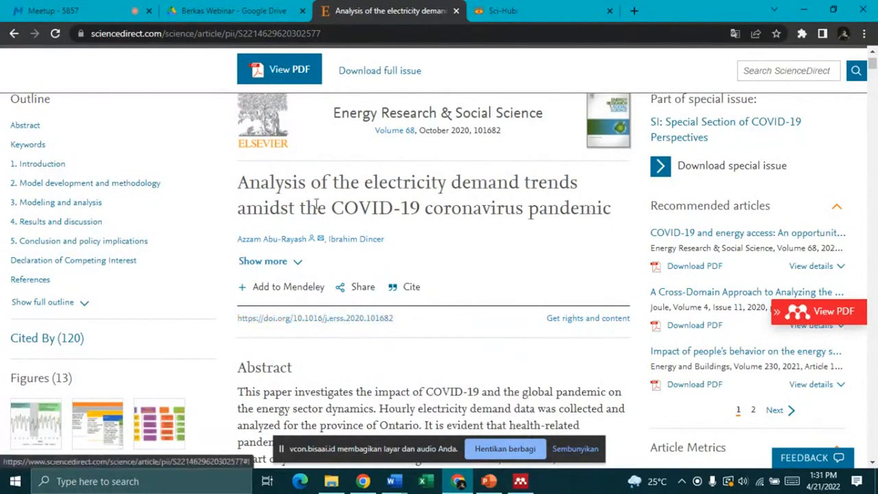
{"action": "right_click", "coordinate": [339, 318]}
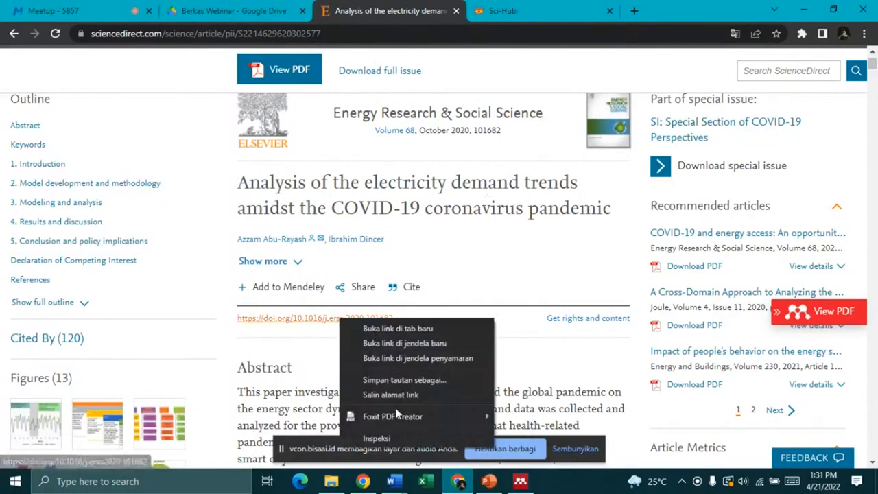
{"action": "left_click", "coordinate": [366, 393]}
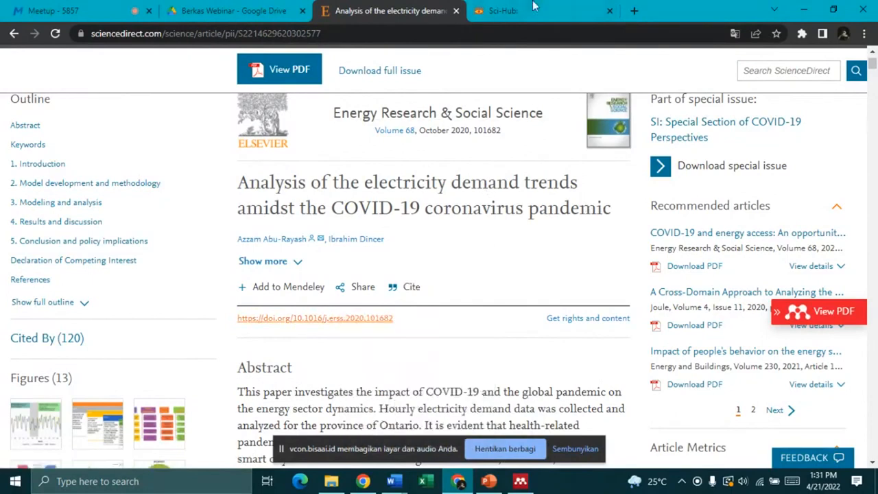
{"action": "left_click", "coordinate": [534, 7]}
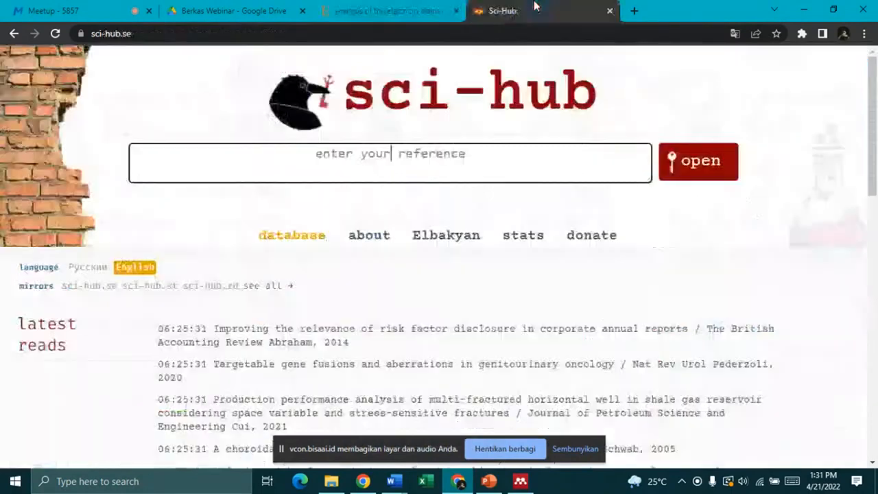
Step: Paste the copied DOI as plain text into Sci-Hub, open the paper and save its 24-page PDF
{"action": "right_click", "coordinate": [423, 148]}
{"action": "left_click", "coordinate": [511, 262]}
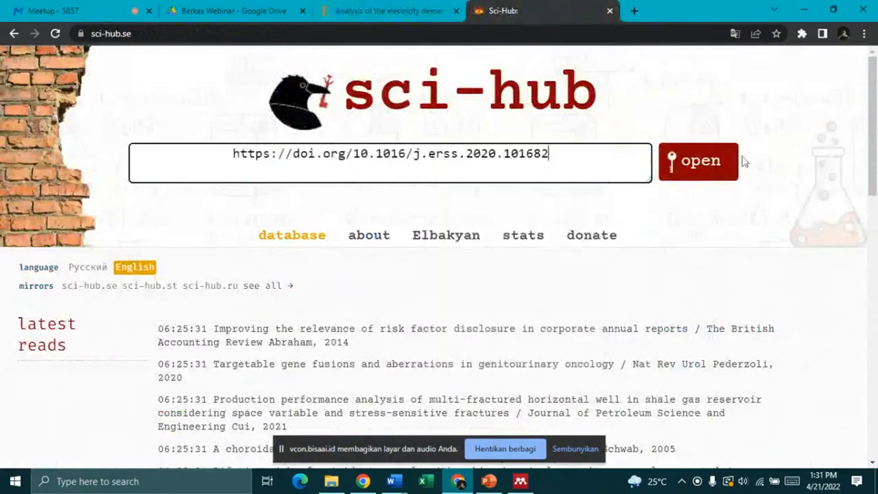
{"action": "left_click", "coordinate": [699, 170]}
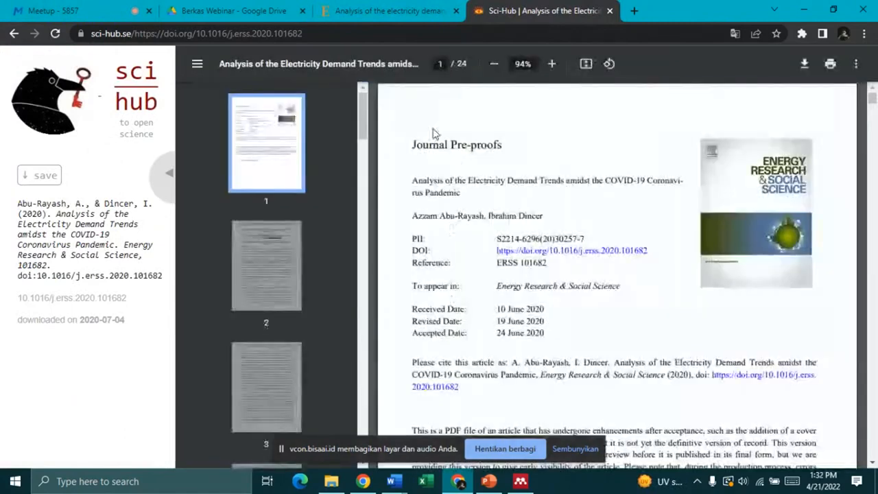
{"action": "scroll", "coordinate": [801, 183], "scroll_direction": "down", "scroll_amount": 5}
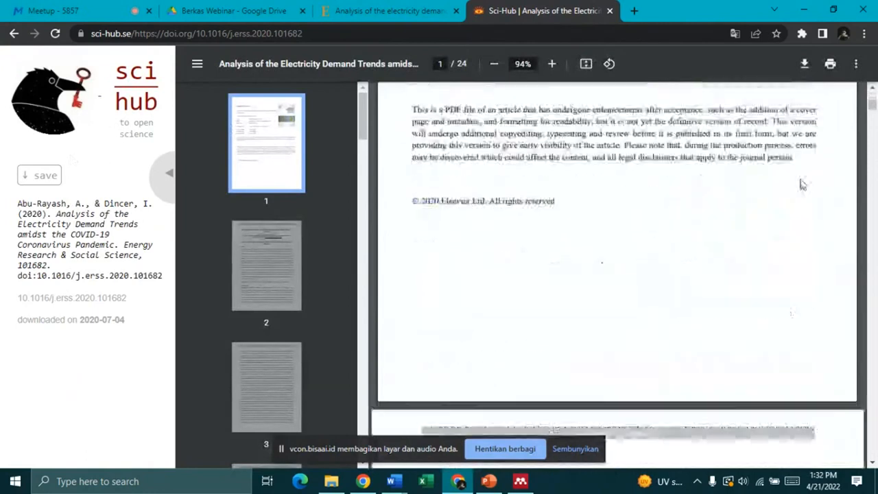
{"action": "scroll", "coordinate": [802, 183], "scroll_direction": "down", "scroll_amount": 10}
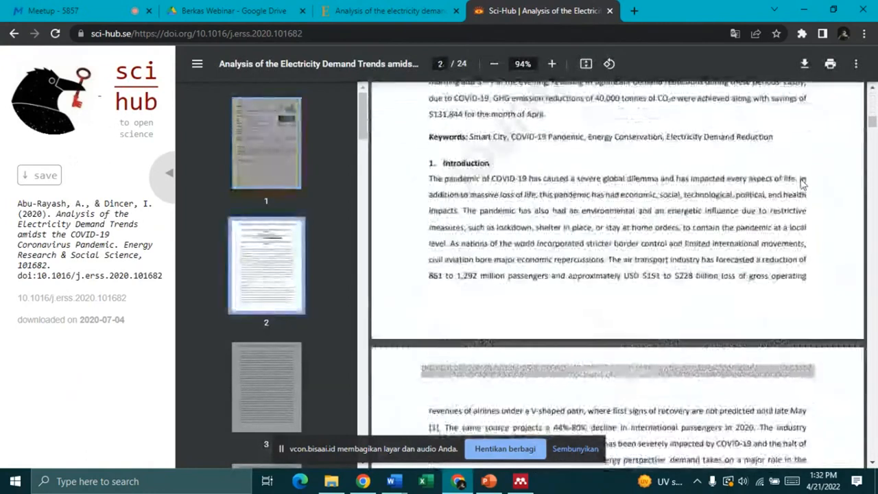
{"action": "scroll", "coordinate": [802, 184], "scroll_direction": "down", "scroll_amount": 1}
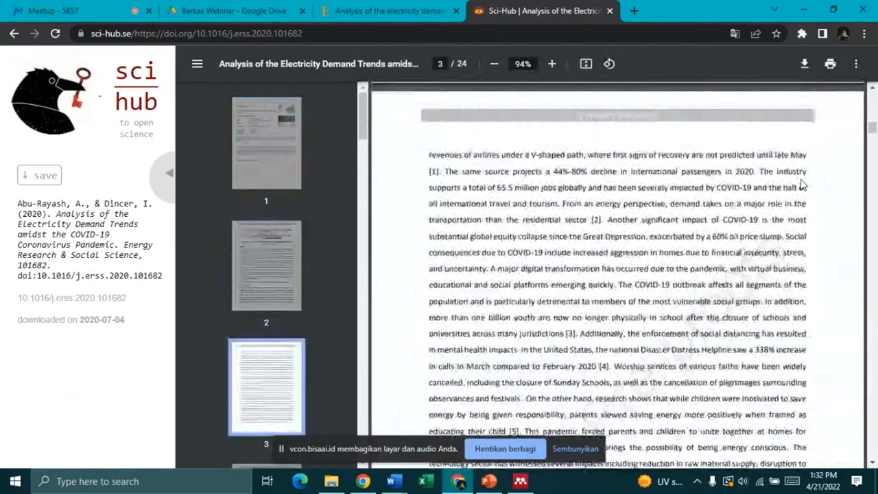
{"action": "left_click", "coordinate": [55, 177]}
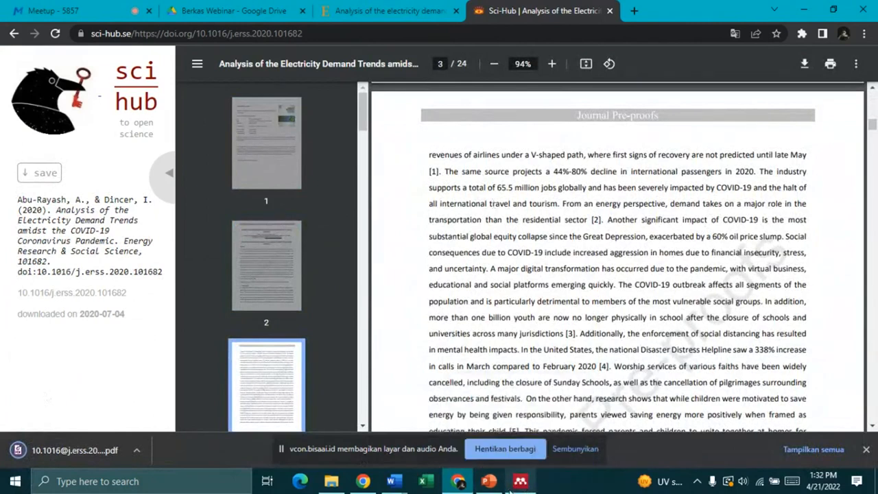
Step: Switch to Mendeley Desktop and add the downloaded DOI-named PDF via File > Add Files
{"action": "mouse_move", "coordinate": [517, 485]}
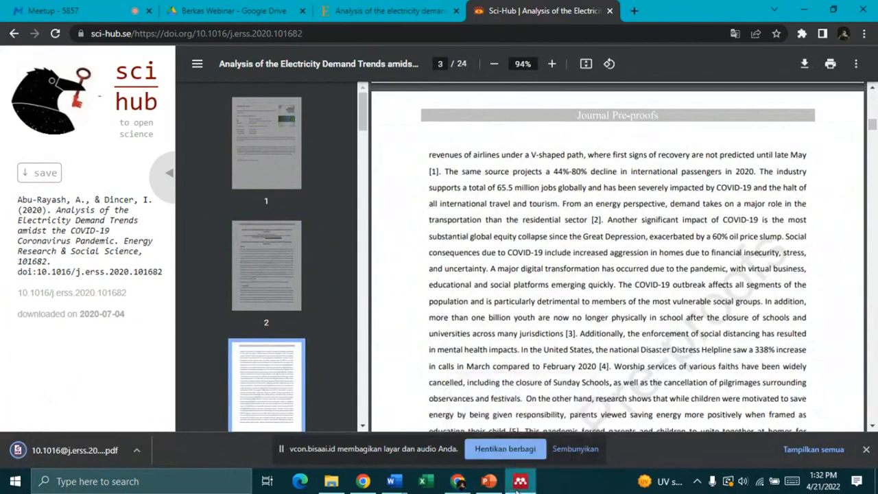
{"action": "left_click", "coordinate": [519, 483]}
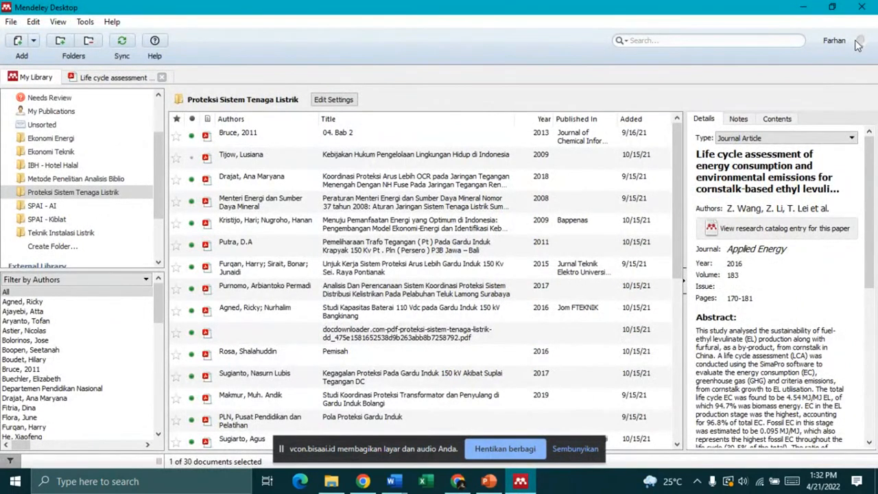
{"action": "left_click", "coordinate": [15, 24]}
{"action": "left_click", "coordinate": [288, 63]}
{"action": "left_click", "coordinate": [10, 22]}
{"action": "left_click", "coordinate": [269, 81]}
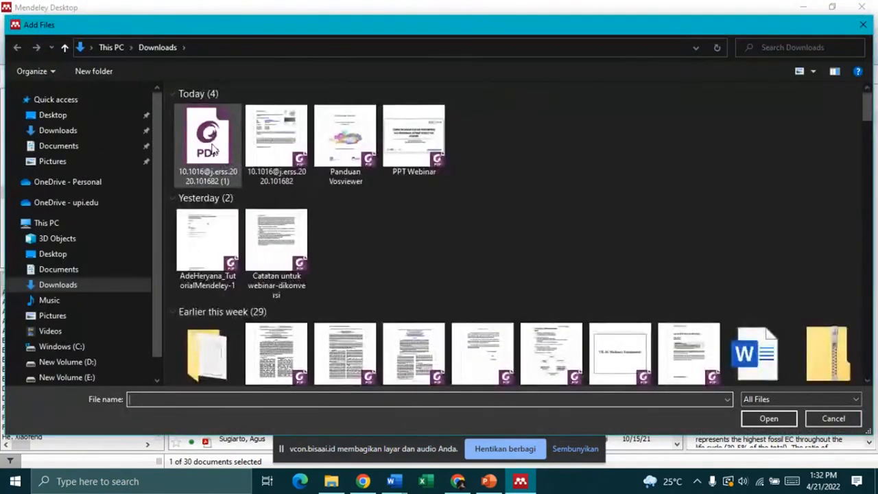
{"action": "double_click", "coordinate": [212, 149]}
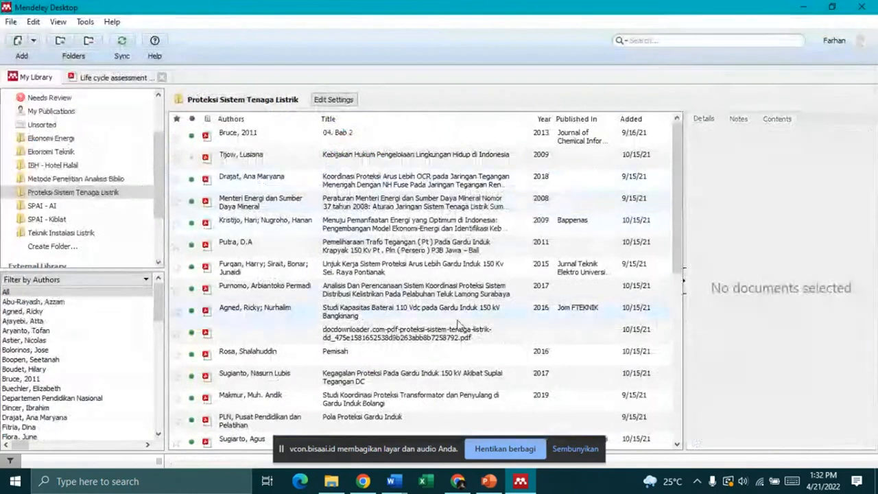
{"action": "scroll", "coordinate": [459, 326], "scroll_direction": "down", "scroll_amount": 2}
{"action": "scroll", "coordinate": [459, 325], "scroll_direction": "down", "scroll_amount": 5}
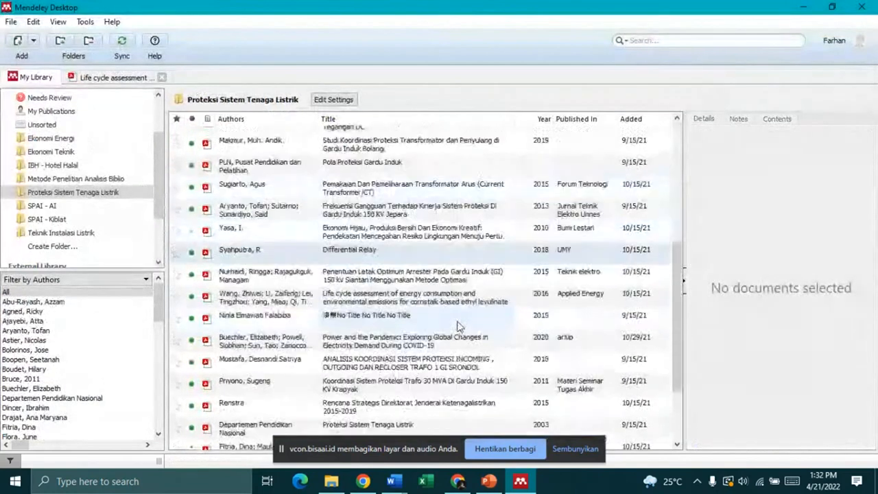
{"action": "scroll", "coordinate": [76, 171], "scroll_direction": "up", "scroll_amount": 3}
{"action": "left_click", "coordinate": [49, 109]}
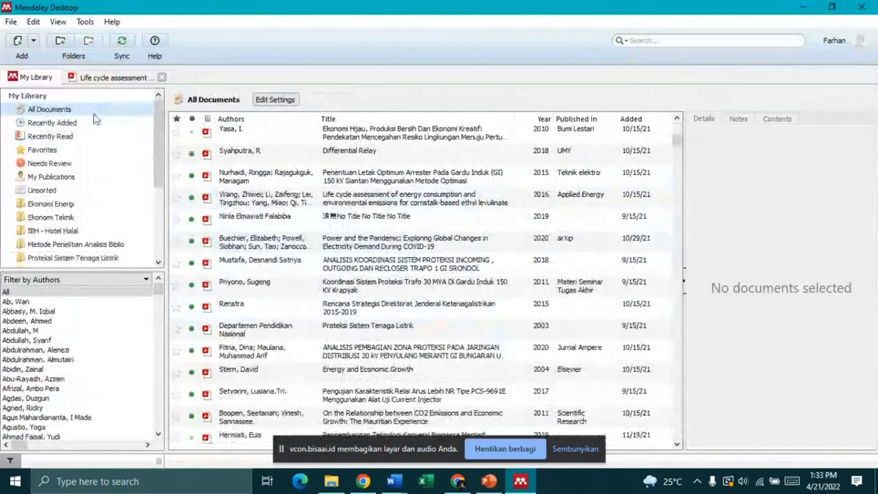
{"action": "left_click", "coordinate": [21, 42]}
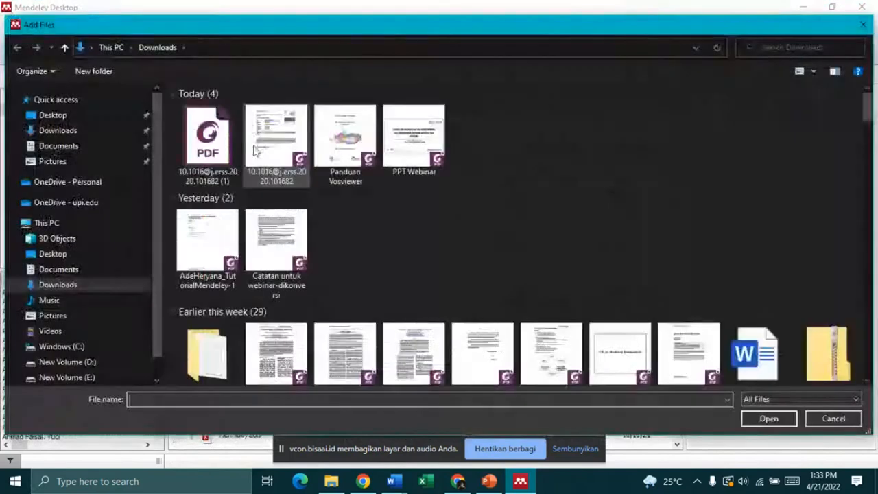
{"action": "left_click", "coordinate": [255, 151]}
{"action": "double_click", "coordinate": [256, 150]}
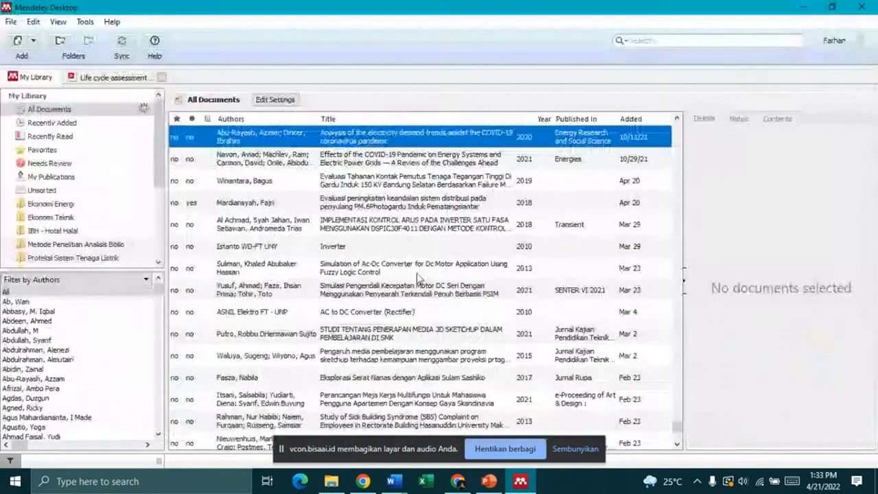
{"action": "left_click", "coordinate": [375, 137]}
{"action": "double_click", "coordinate": [375, 137]}
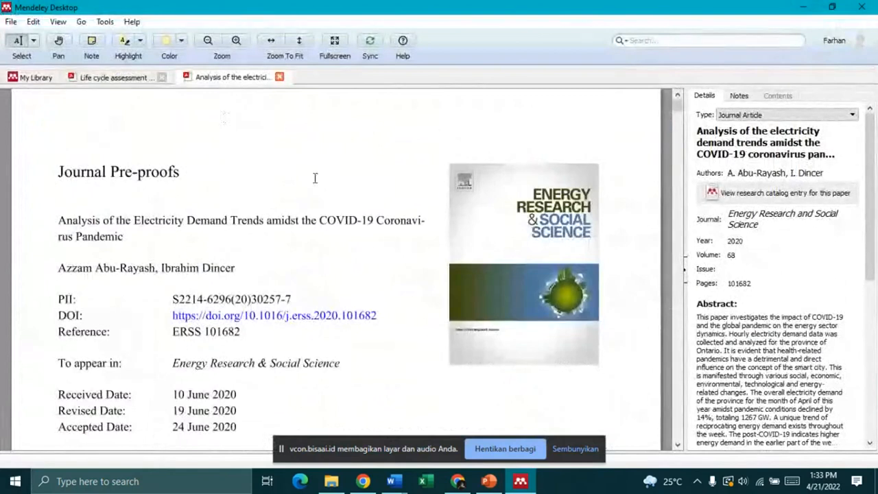
{"action": "scroll", "coordinate": [480, 219], "scroll_direction": "down", "scroll_amount": 5}
{"action": "scroll", "coordinate": [641, 136], "scroll_direction": "down", "scroll_amount": 8}
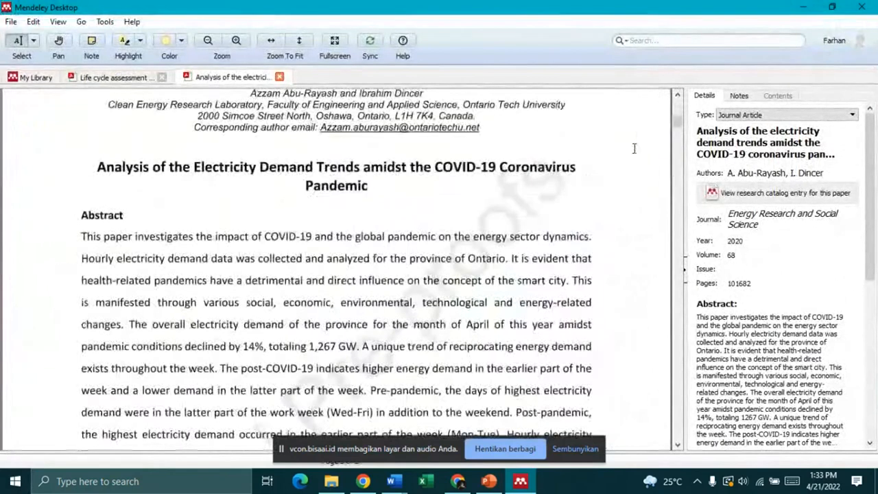
{"action": "scroll", "coordinate": [628, 147], "scroll_direction": "up", "scroll_amount": 10}
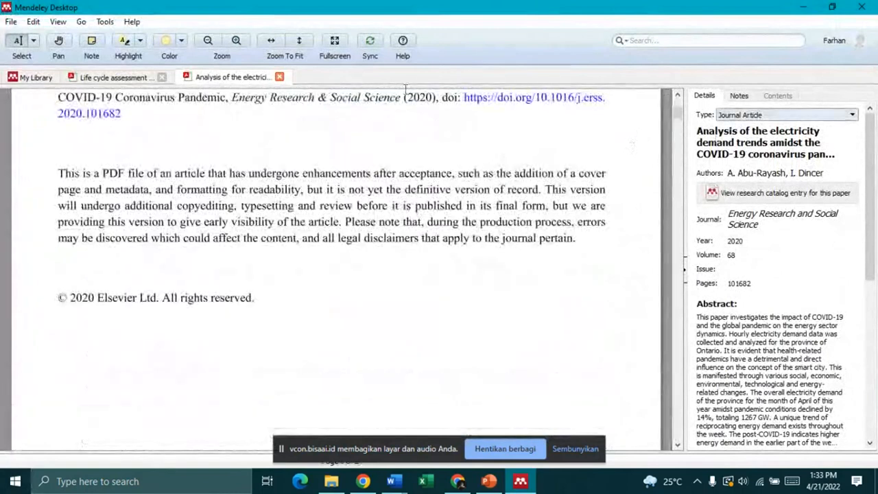
{"action": "scroll", "coordinate": [473, 216], "scroll_direction": "up", "scroll_amount": 5}
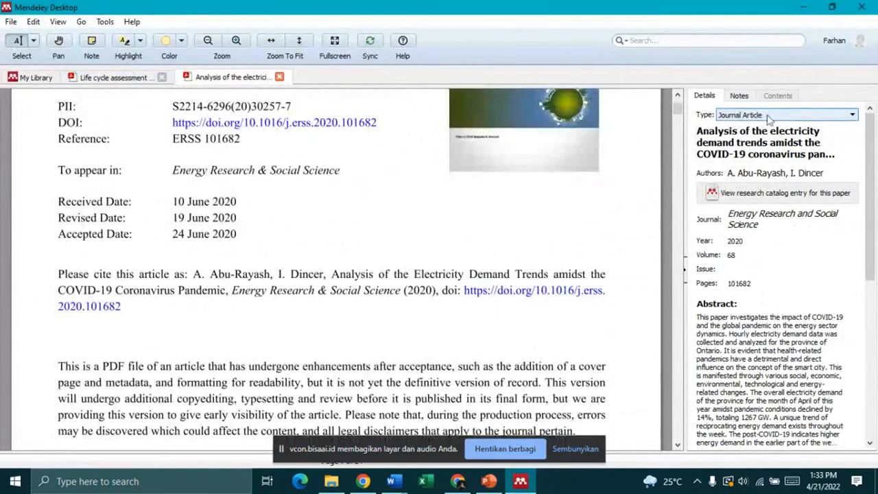
{"action": "left_click", "coordinate": [733, 114]}
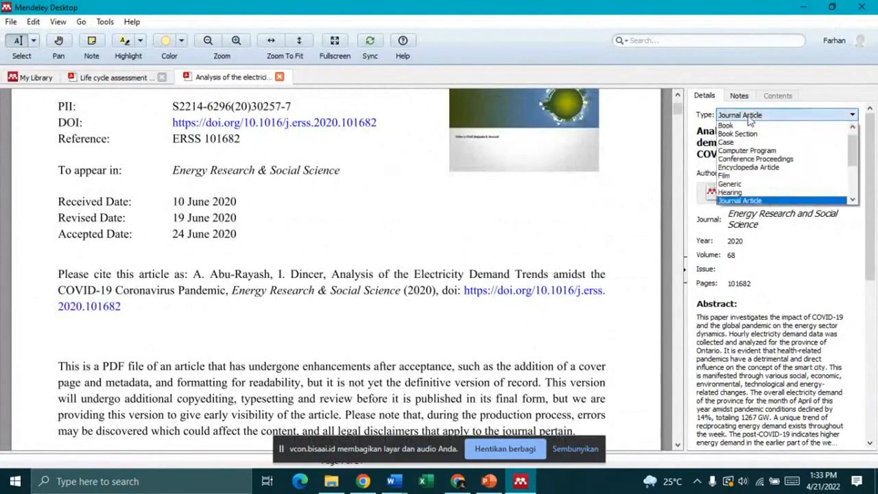
{"action": "mouse_move", "coordinate": [850, 151]}
{"action": "left_mouse_down"}
{"action": "mouse_move", "coordinate": [855, 140]}
{"action": "mouse_move", "coordinate": [855, 178]}
{"action": "mouse_move", "coordinate": [852, 135]}
{"action": "mouse_move", "coordinate": [855, 197]}
{"action": "mouse_move", "coordinate": [853, 136]}
{"action": "left_mouse_up"}
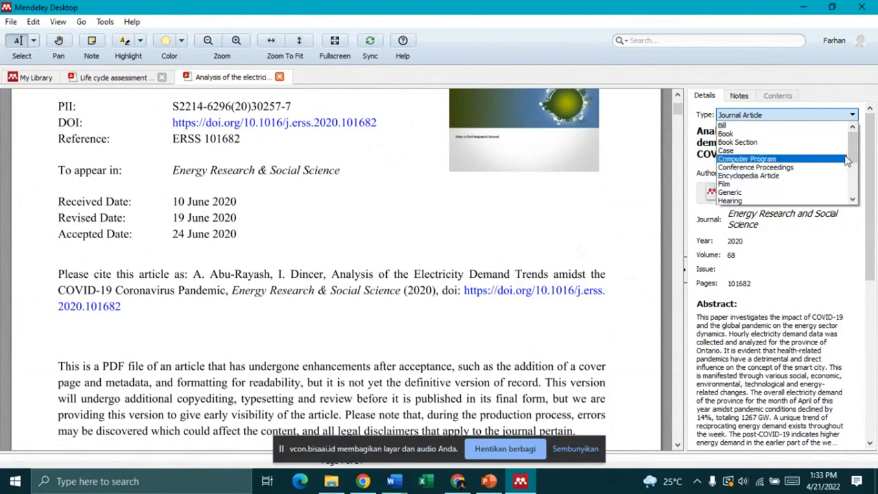
{"action": "left_click_drag", "start_coordinate": [851, 151], "coordinate": [854, 161]}
{"action": "left_click", "coordinate": [738, 176]}
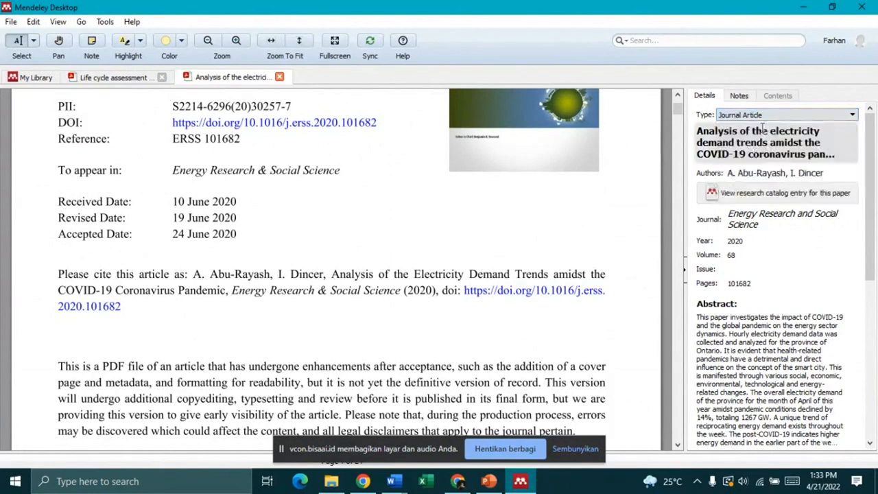
{"action": "left_click", "coordinate": [777, 117]}
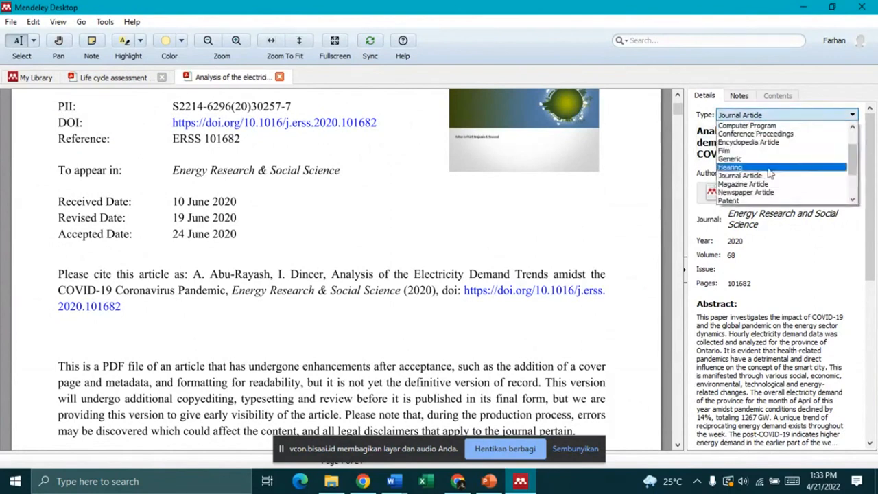
{"action": "left_click_drag", "start_coordinate": [854, 165], "coordinate": [857, 137]}
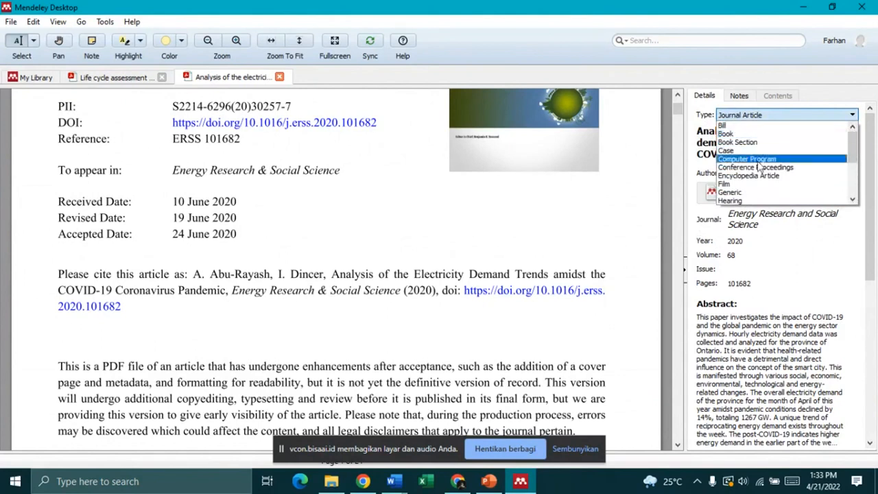
{"action": "scroll", "coordinate": [757, 172], "scroll_direction": "down", "scroll_amount": 2}
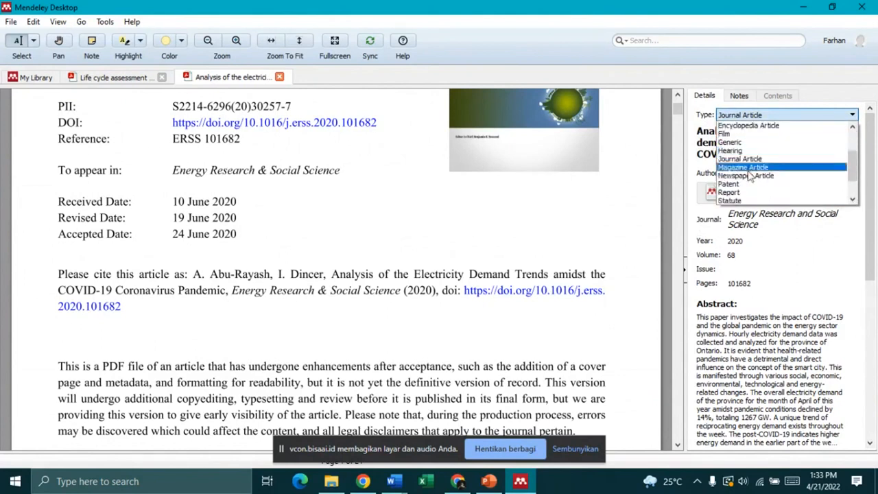
{"action": "scroll", "coordinate": [751, 177], "scroll_direction": "down", "scroll_amount": 2}
{"action": "left_click", "coordinate": [730, 159]}
{"action": "left_click", "coordinate": [763, 114]}
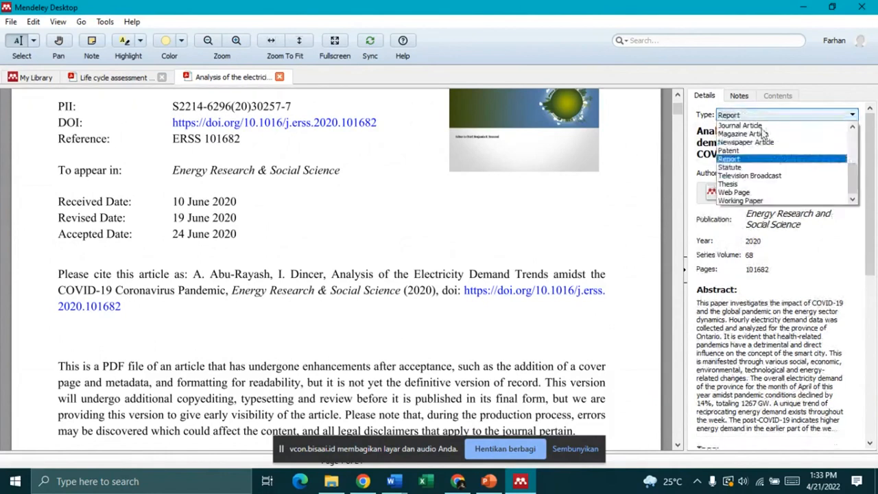
{"action": "scroll", "coordinate": [754, 147], "scroll_direction": "up", "scroll_amount": 4}
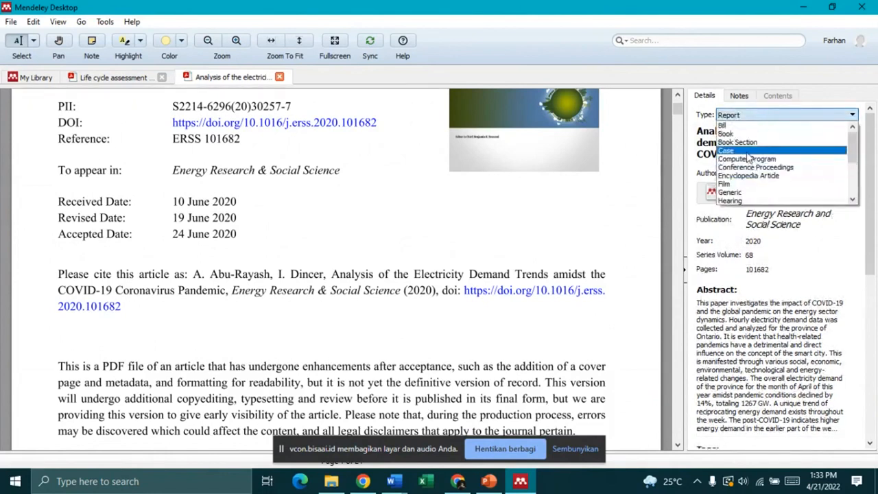
{"action": "scroll", "coordinate": [744, 157], "scroll_direction": "down", "scroll_amount": 4}
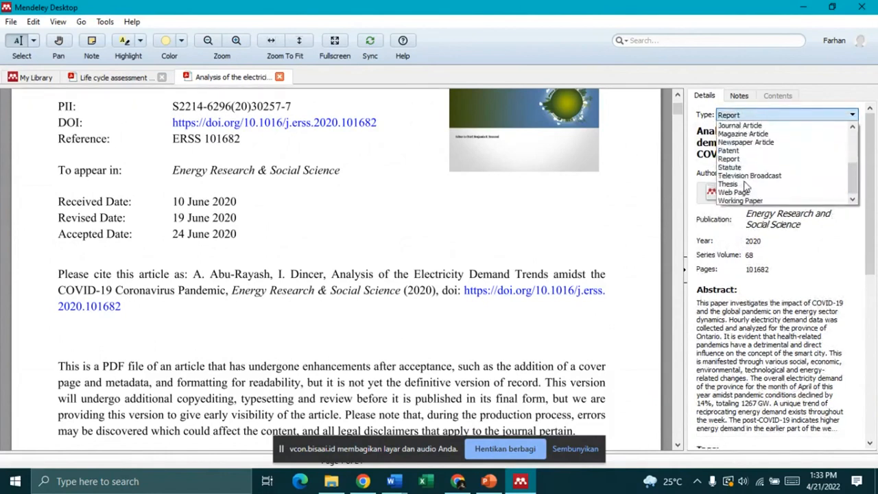
{"action": "scroll", "coordinate": [742, 158], "scroll_direction": "up", "scroll_amount": 2}
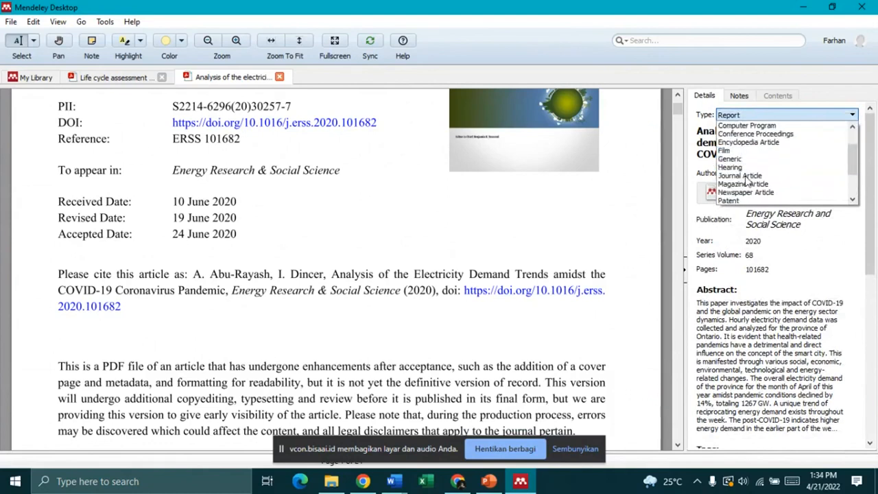
{"action": "left_click", "coordinate": [746, 176]}
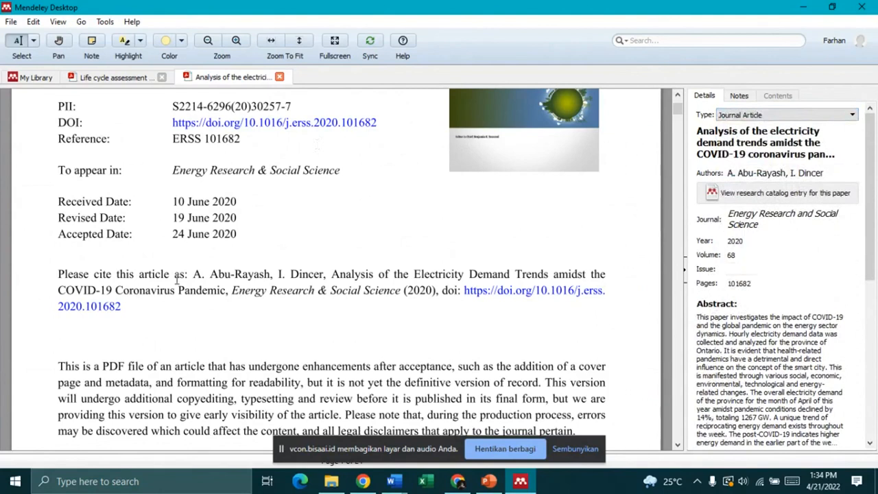
{"action": "scroll", "coordinate": [177, 278], "scroll_direction": "down", "scroll_amount": 4}
Step: Check the paper's Authors and Title fields against the full title selected in the PDF
{"action": "scroll", "coordinate": [176, 278], "scroll_direction": "down", "scroll_amount": 10}
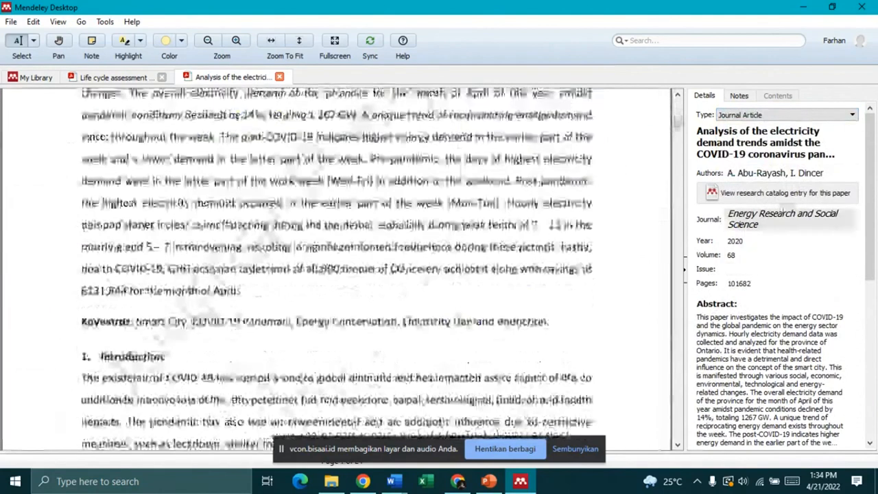
{"action": "left_click", "coordinate": [757, 173]}
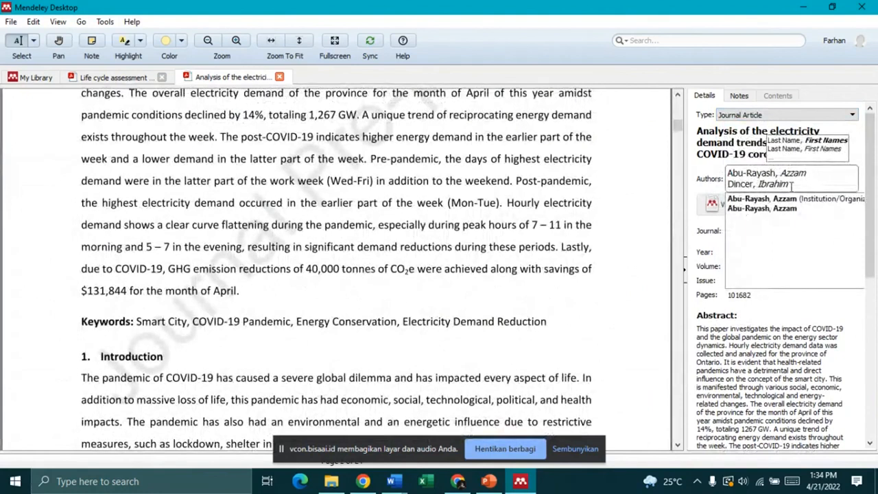
{"action": "left_click", "coordinate": [735, 142]}
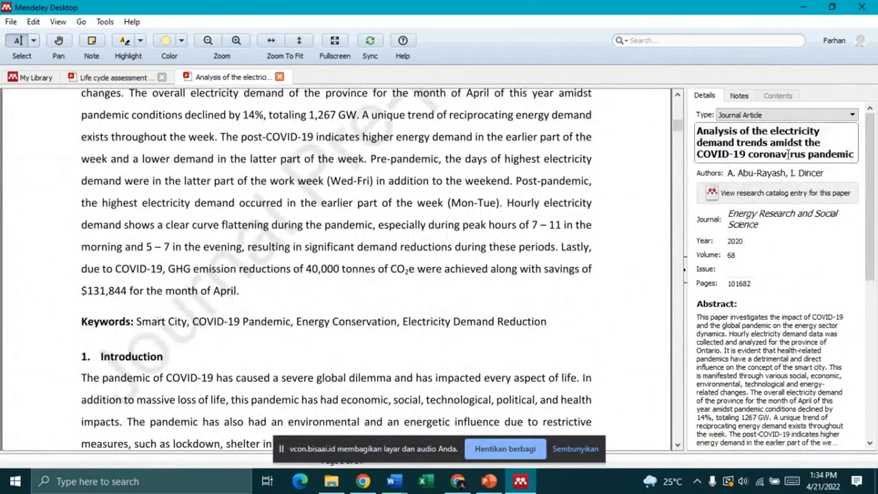
{"action": "scroll", "coordinate": [155, 192], "scroll_direction": "up", "scroll_amount": 15}
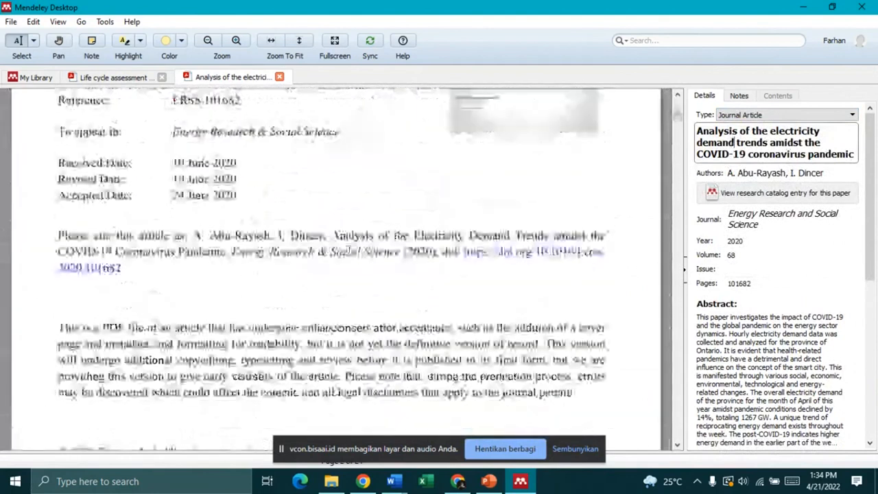
{"action": "scroll", "coordinate": [155, 192], "scroll_direction": "down", "scroll_amount": 12}
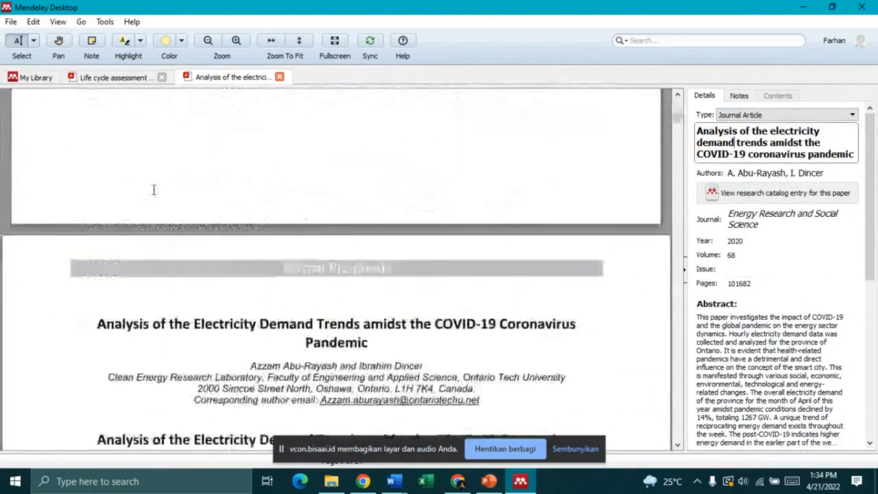
{"action": "double_click", "coordinate": [102, 242]}
{"action": "left_click", "coordinate": [373, 267]}
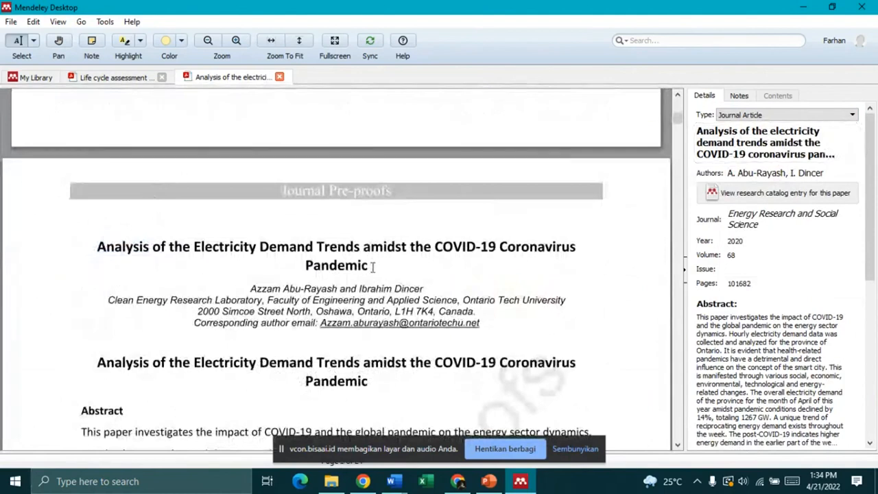
{"action": "mouse_move", "coordinate": [99, 247]}
{"action": "left_mouse_down"}
{"action": "mouse_move", "coordinate": [317, 248]}
{"action": "mouse_move", "coordinate": [377, 269]}
{"action": "mouse_move", "coordinate": [367, 266]}
{"action": "left_mouse_up"}
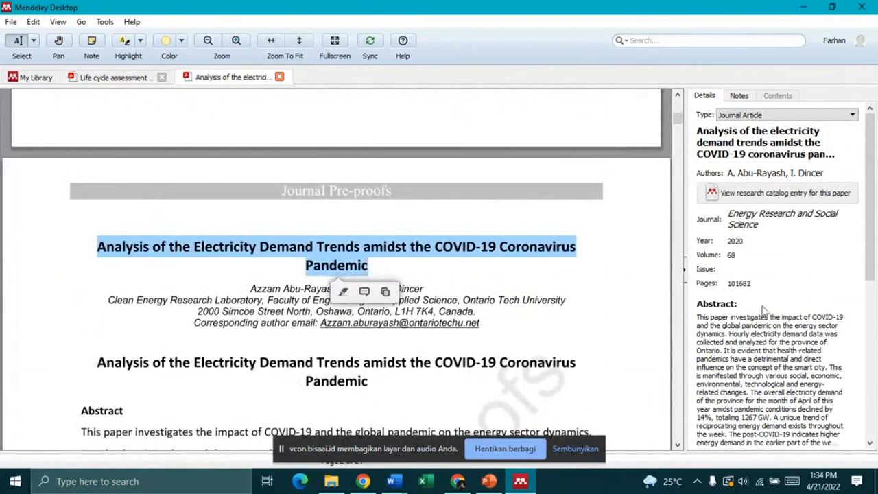
Step: Verify the Pages field and abstract, then close the life cycle assessment tab
{"action": "scroll", "coordinate": [761, 312], "scroll_direction": "down", "scroll_amount": 5}
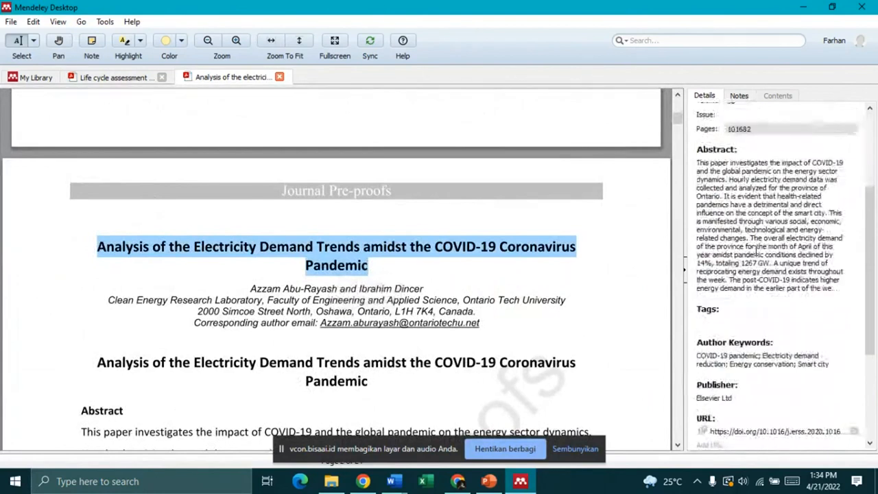
{"action": "scroll", "coordinate": [754, 250], "scroll_direction": "down", "scroll_amount": 1}
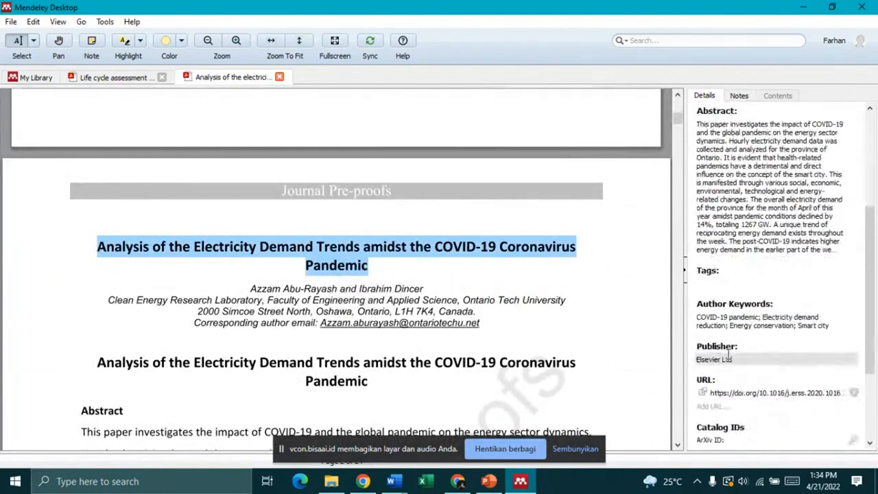
{"action": "scroll", "coordinate": [729, 354], "scroll_direction": "up", "scroll_amount": 3}
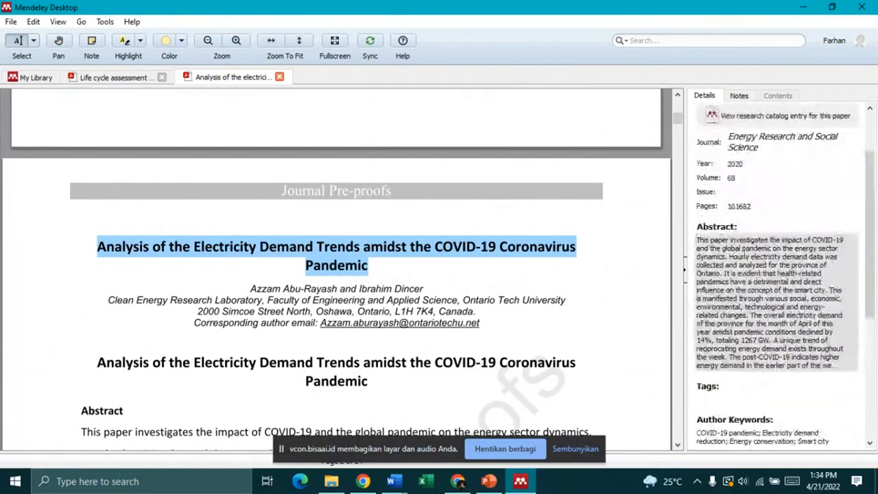
{"action": "left_click", "coordinate": [760, 207]}
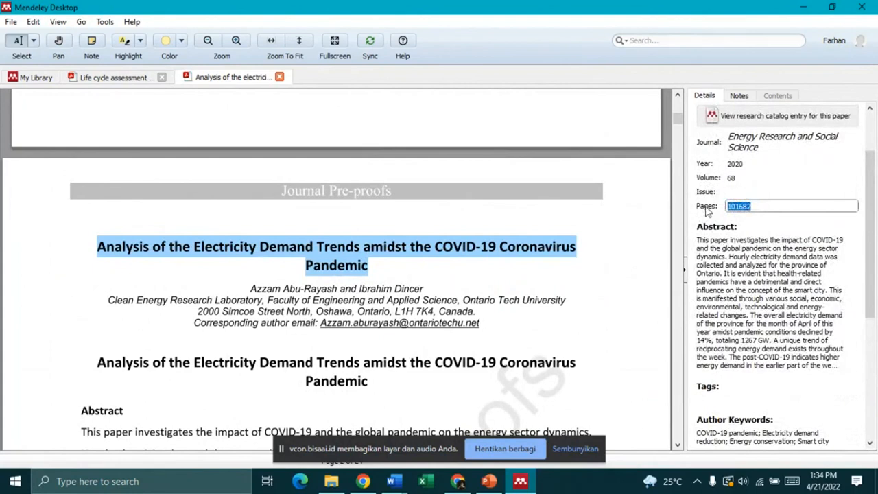
{"action": "left_click", "coordinate": [753, 260]}
{"action": "scroll", "coordinate": [762, 255], "scroll_direction": "down", "scroll_amount": 10}
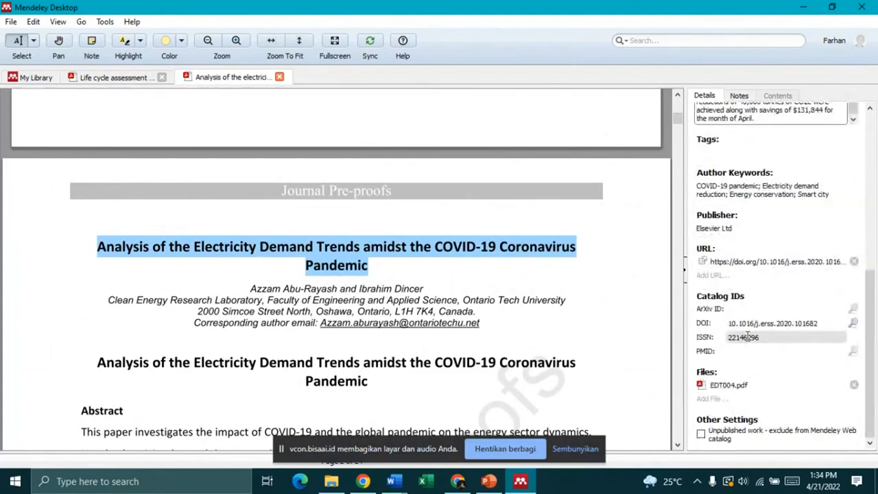
{"action": "scroll", "coordinate": [746, 336], "scroll_direction": "up", "scroll_amount": 5}
{"action": "scroll", "coordinate": [519, 196], "scroll_direction": "up", "scroll_amount": 3}
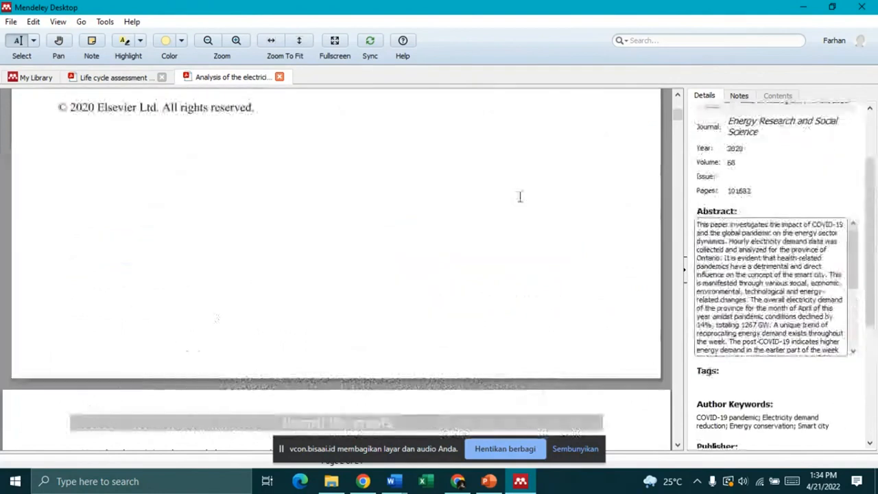
{"action": "scroll", "coordinate": [520, 197], "scroll_direction": "up", "scroll_amount": 3}
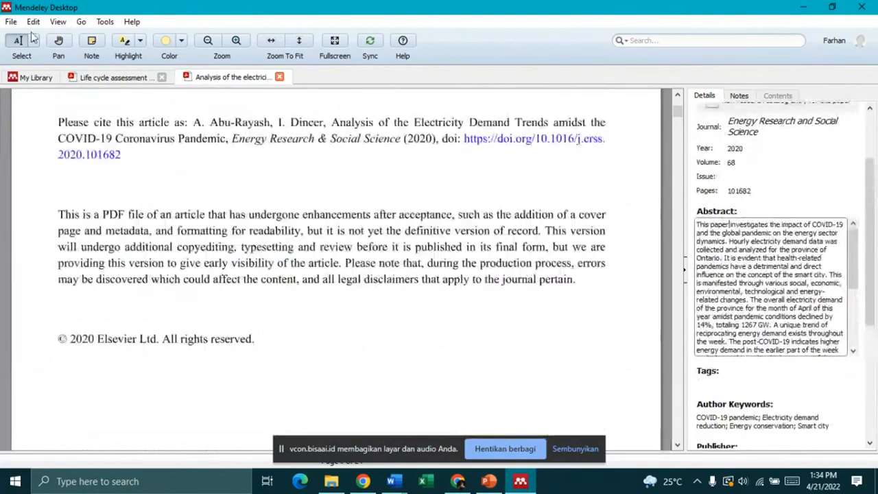
{"action": "left_click", "coordinate": [162, 77]}
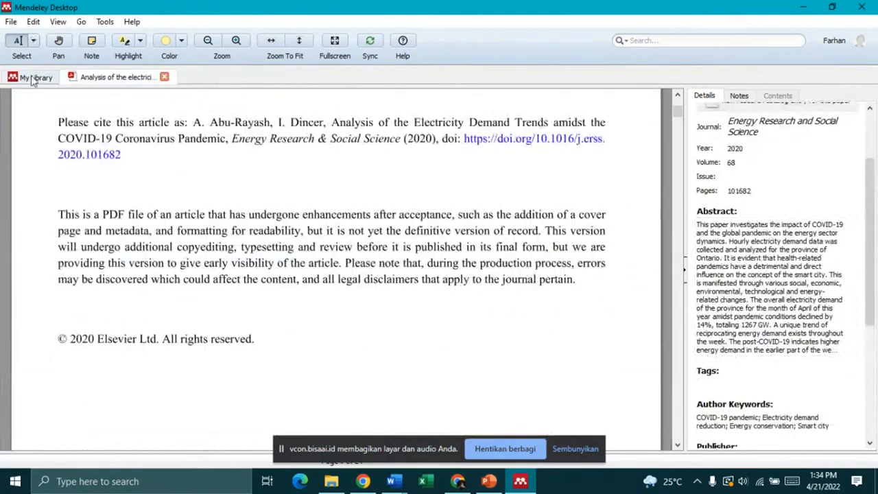
Step: Back in the library, add a sidebar folder via Create Folder... and name it 'Webinar'
{"action": "left_click", "coordinate": [32, 78]}
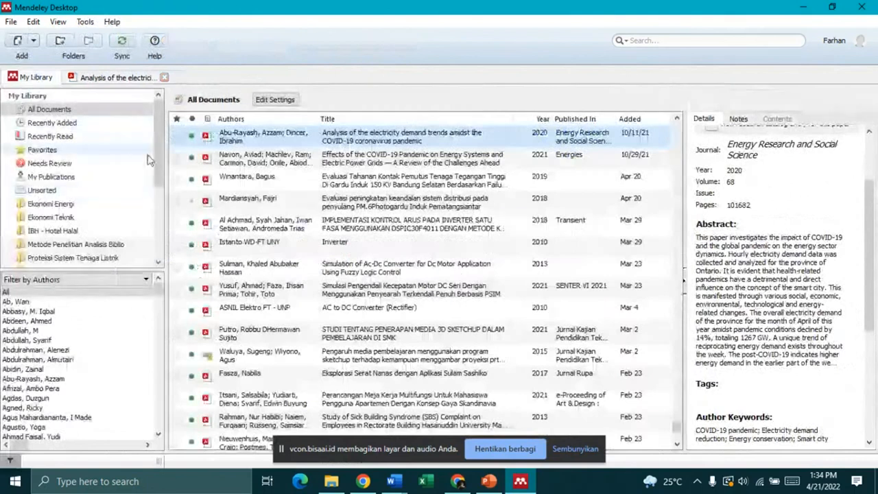
{"action": "scroll", "coordinate": [431, 273], "scroll_direction": "down", "scroll_amount": 3}
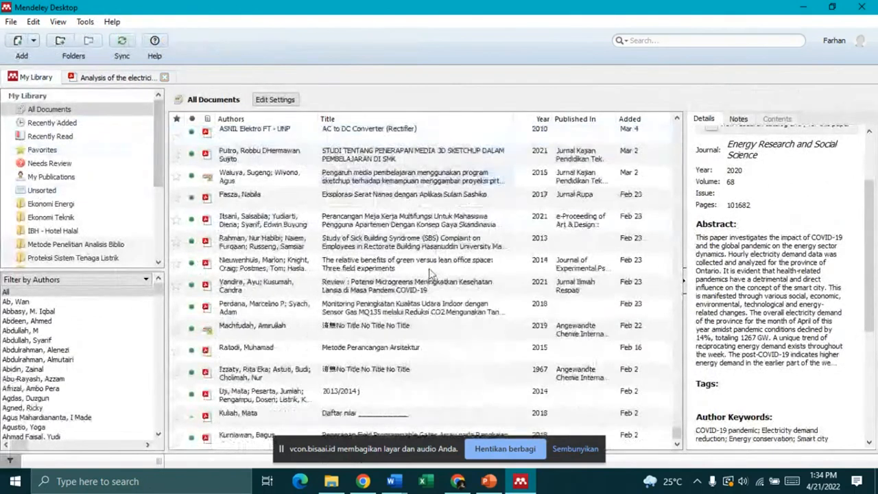
{"action": "scroll", "coordinate": [552, 252], "scroll_direction": "up", "scroll_amount": 5}
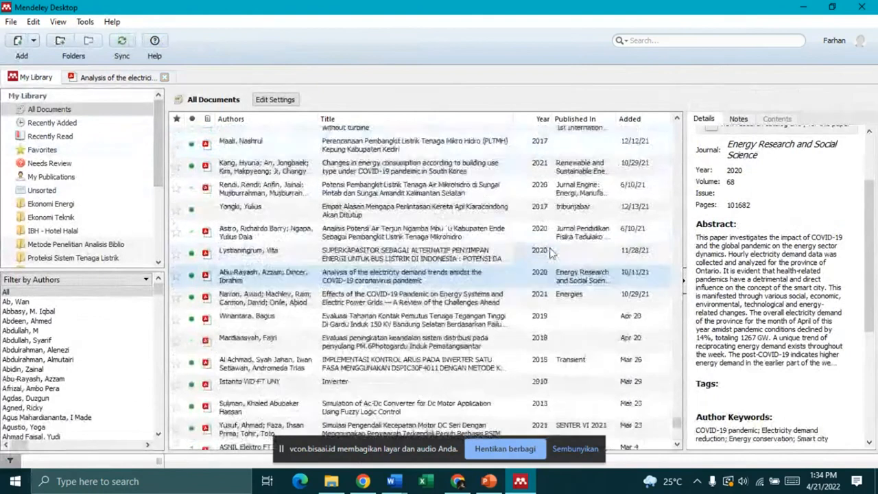
{"action": "scroll", "coordinate": [552, 252], "scroll_direction": "up", "scroll_amount": 5}
{"action": "scroll", "coordinate": [552, 253], "scroll_direction": "up", "scroll_amount": 3}
{"action": "scroll", "coordinate": [75, 178], "scroll_direction": "down", "scroll_amount": 3}
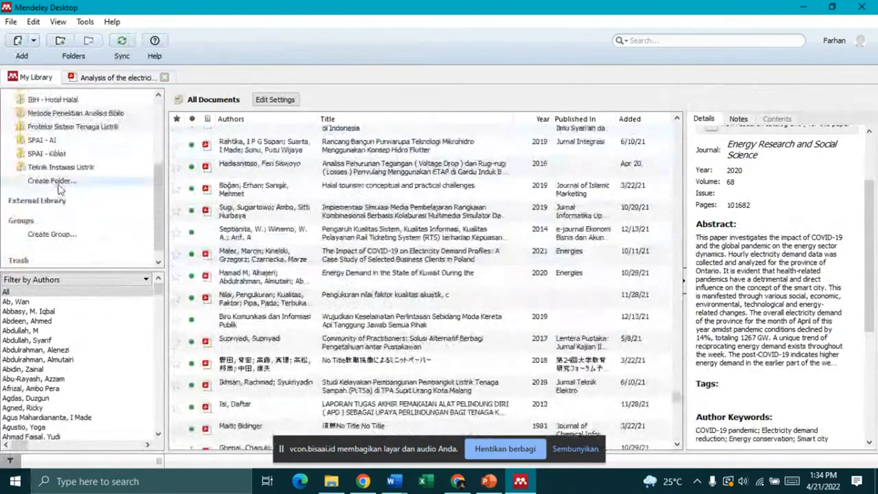
{"action": "left_click", "coordinate": [69, 178]}
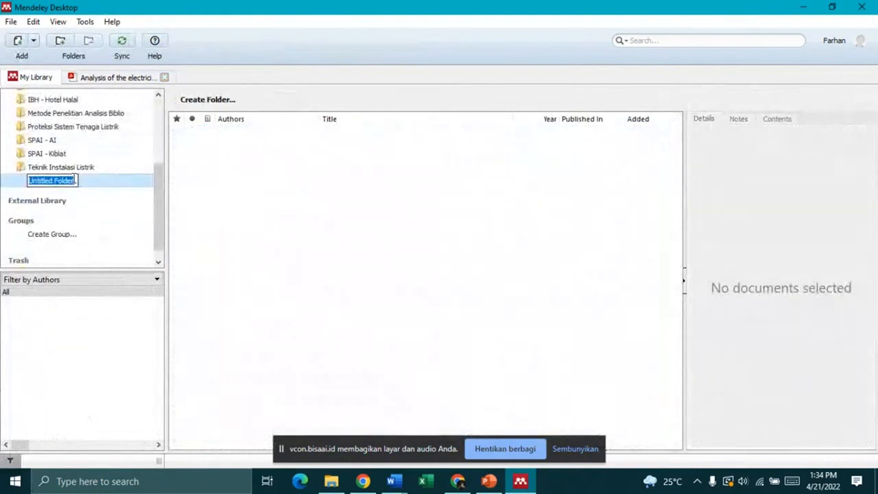
{"action": "type", "text": "P"}
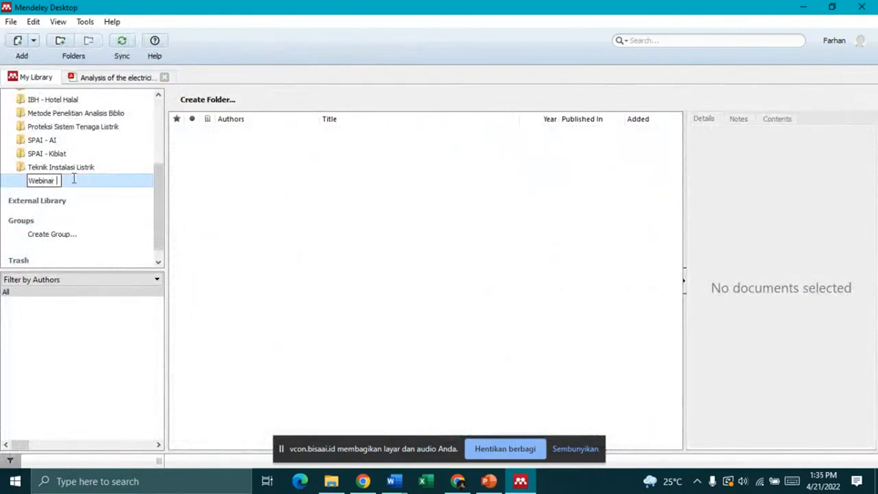
{"action": "key", "text": "Return"}
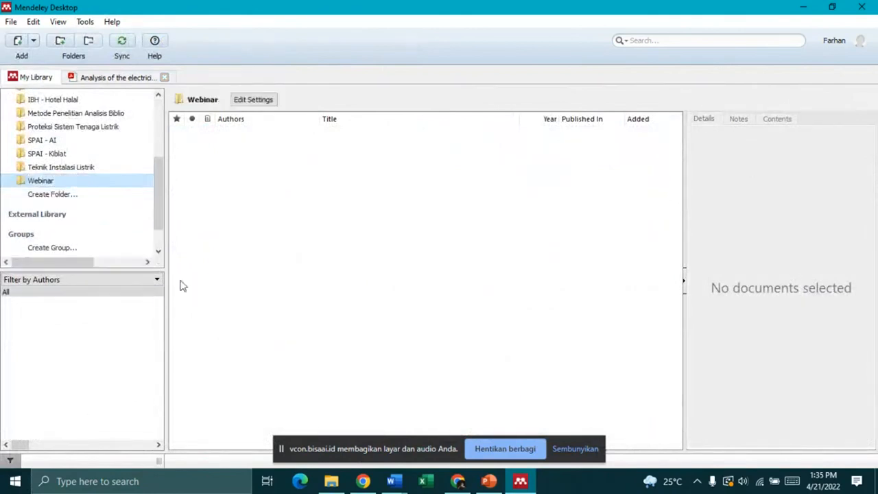
{"action": "scroll", "coordinate": [133, 170], "scroll_direction": "up", "scroll_amount": 2}
{"action": "scroll", "coordinate": [101, 198], "scroll_direction": "down", "scroll_amount": 1}
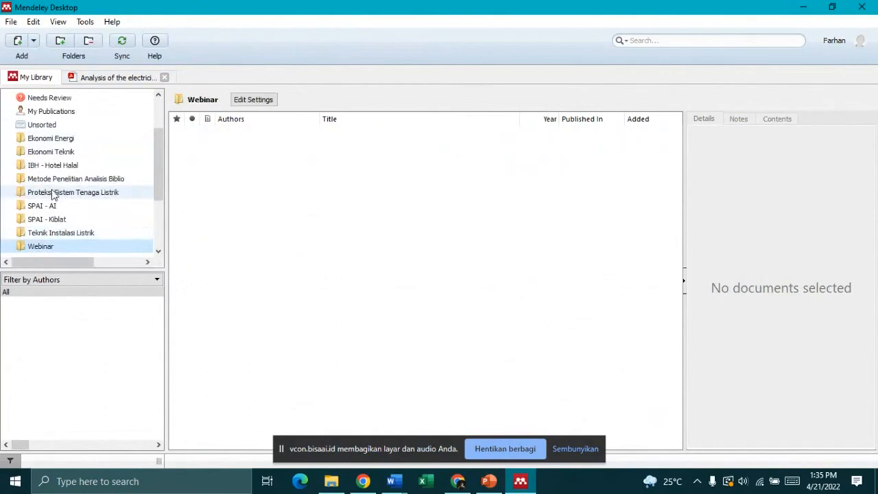
{"action": "scroll", "coordinate": [58, 116], "scroll_direction": "up", "scroll_amount": 3}
Step: Search All Documents for 'abu rayas' and select the electricity demand trends paper
{"action": "left_click", "coordinate": [51, 113]}
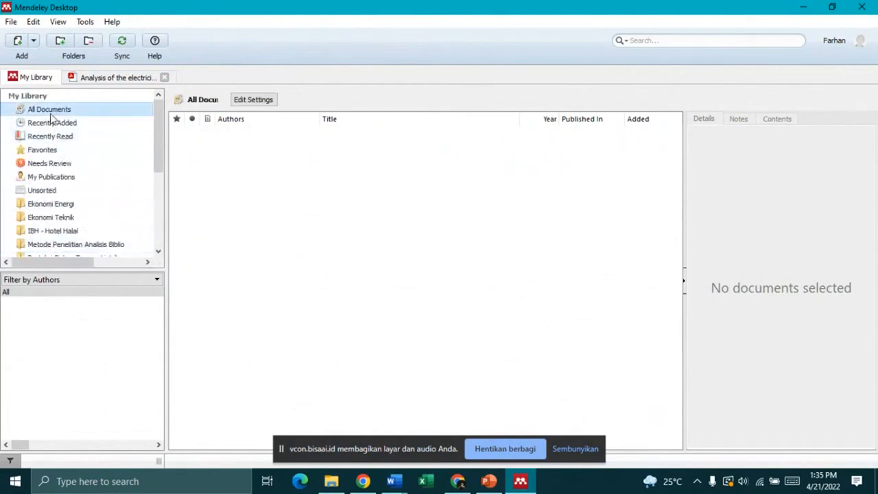
{"action": "left_click", "coordinate": [742, 36]}
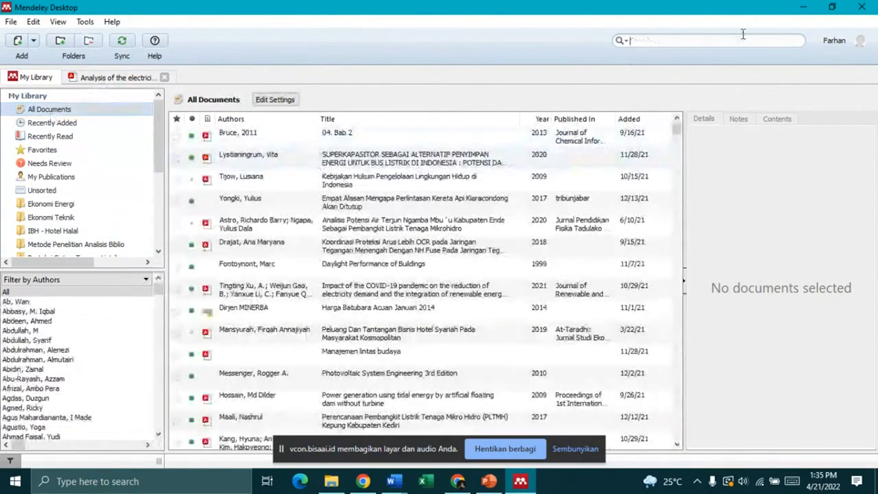
{"action": "type", "text": "abu raya"}
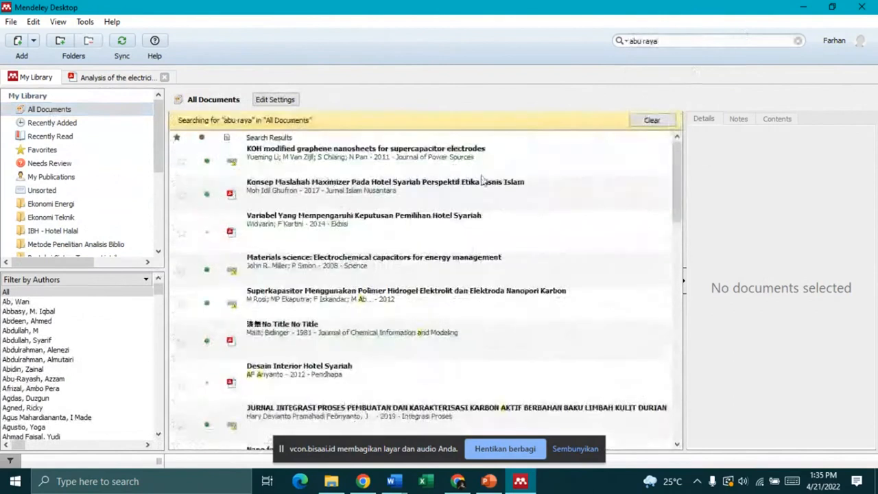
{"action": "type", "text": "s"}
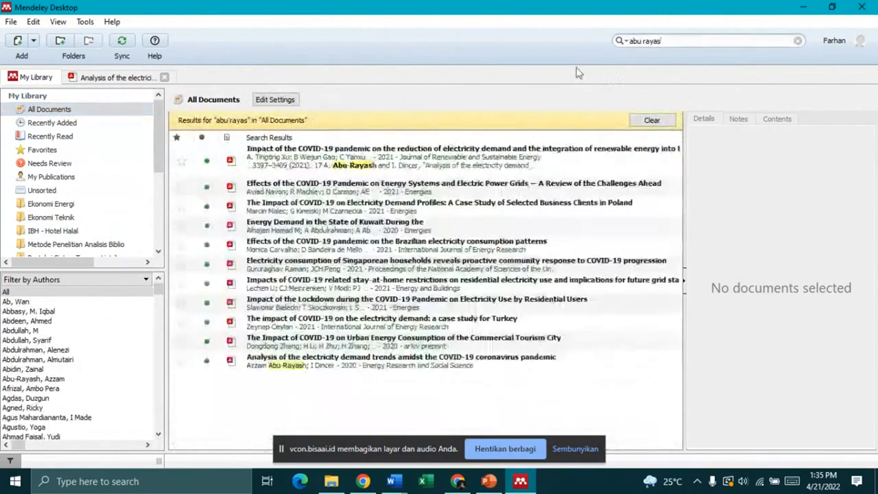
{"action": "left_click", "coordinate": [331, 369]}
{"action": "right_click", "coordinate": [334, 366]}
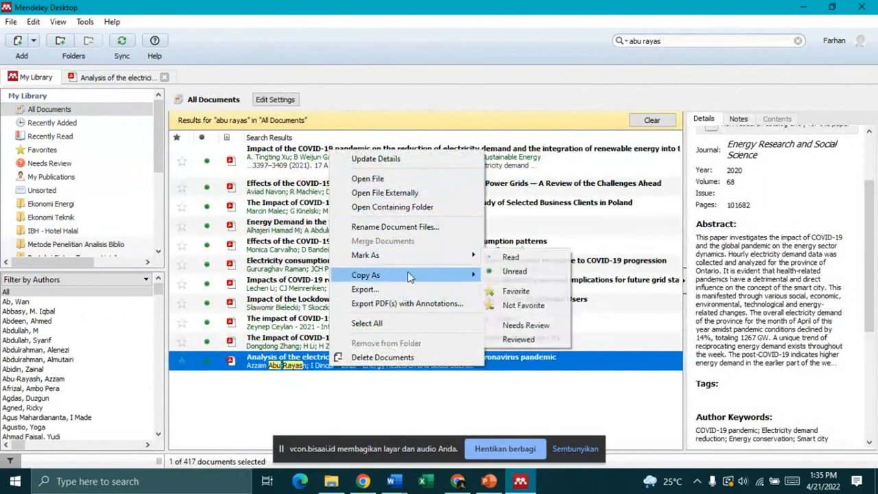
{"action": "mouse_move", "coordinate": [409, 276]}
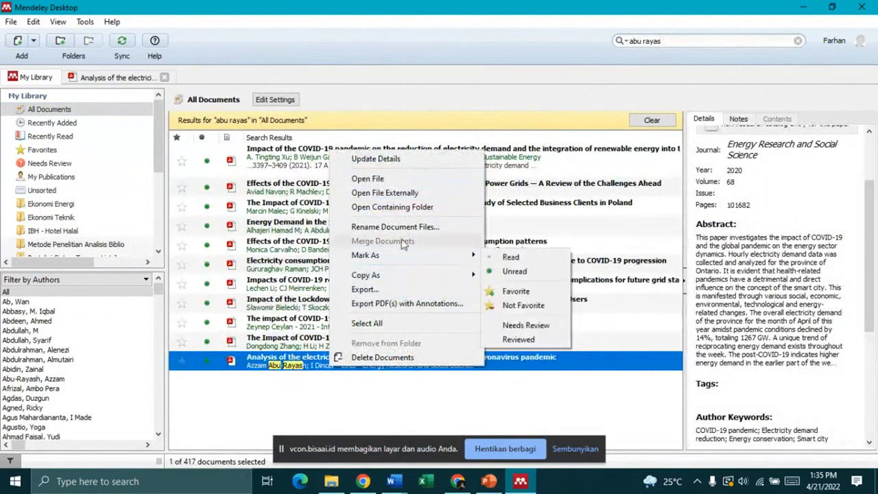
{"action": "left_click", "coordinate": [221, 386]}
Step: Open the still-empty Webinar folder and briefly toggle its Edit Settings sync options
{"action": "scroll", "coordinate": [41, 199], "scroll_direction": "down", "scroll_amount": 5}
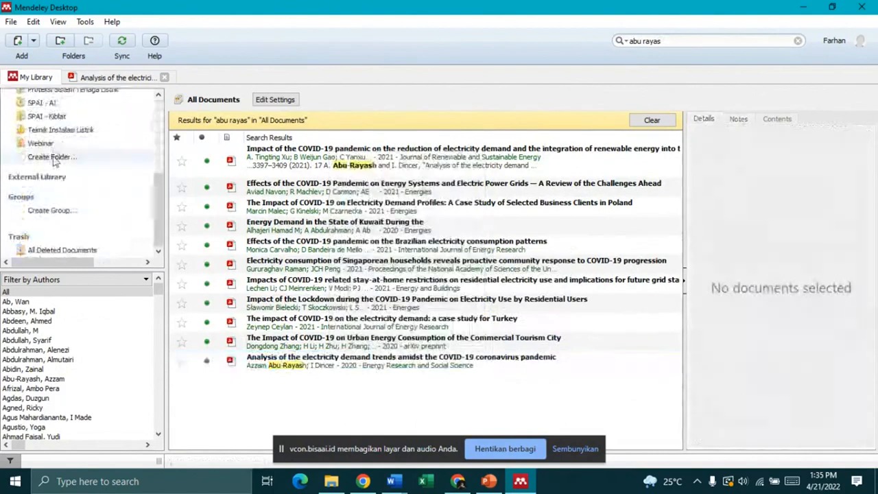
{"action": "left_click", "coordinate": [41, 143]}
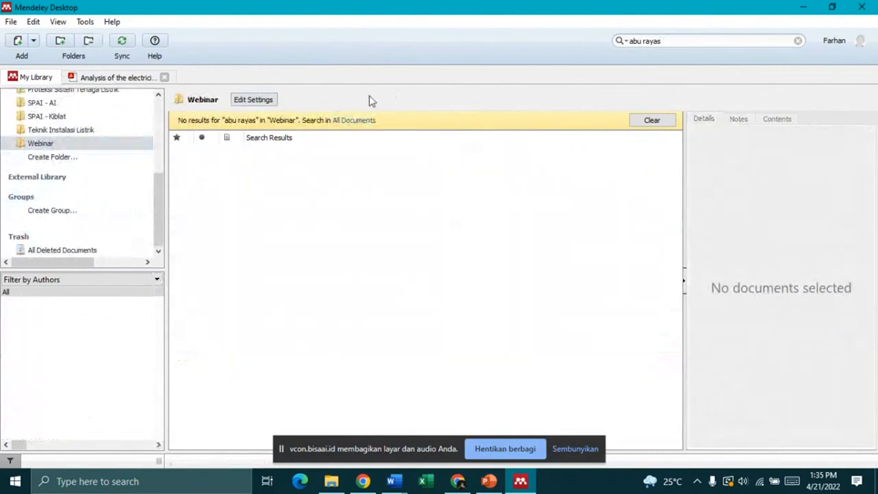
{"action": "left_click", "coordinate": [253, 100]}
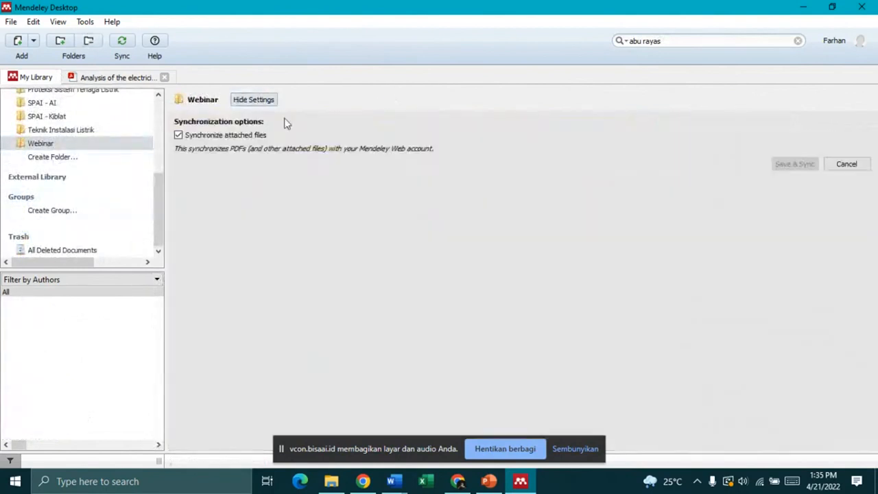
{"action": "left_click", "coordinate": [240, 102]}
{"action": "scroll", "coordinate": [73, 206], "scroll_direction": "up", "scroll_amount": 10}
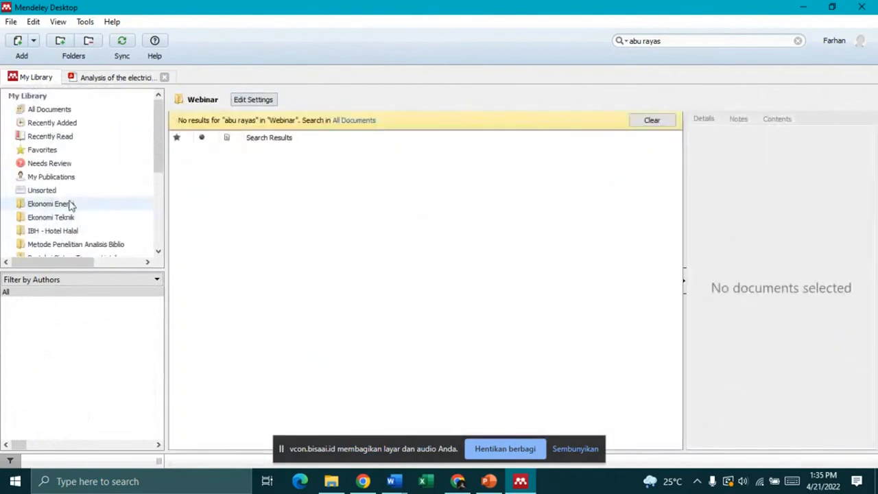
Step: Add the electricity demand trends PDF to the Webinar folder and open it for reading
{"action": "left_click", "coordinate": [19, 41]}
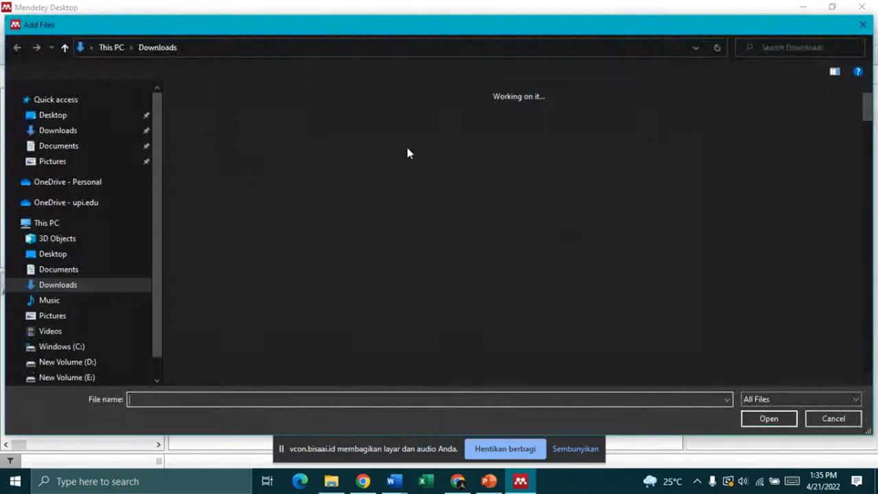
{"action": "double_click", "coordinate": [288, 158]}
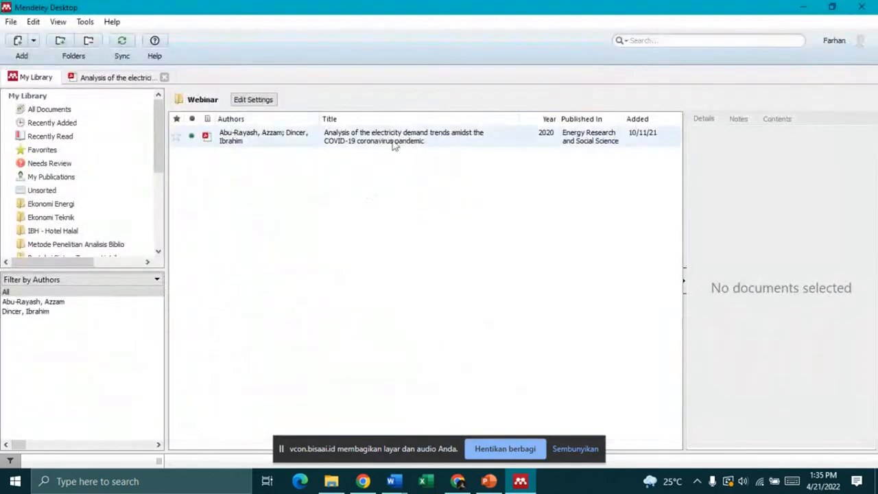
{"action": "double_click", "coordinate": [368, 141]}
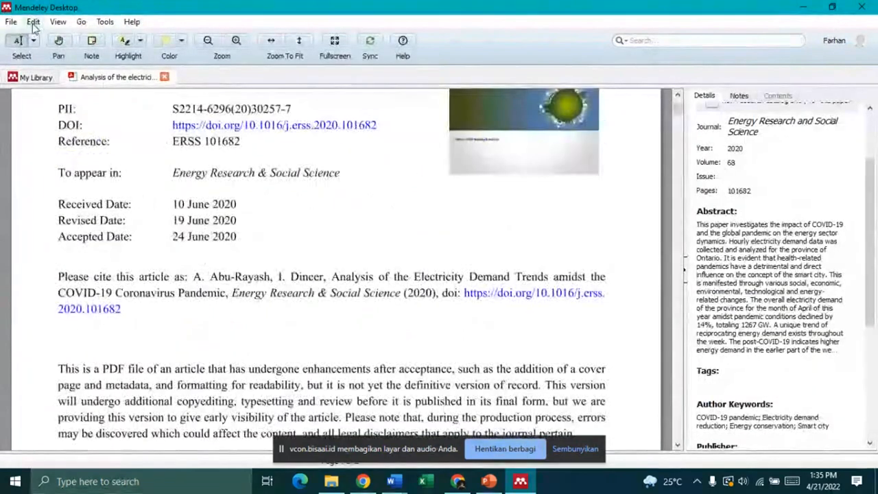
Step: Return to My Library and show all 417 documents under All Documents
{"action": "left_click", "coordinate": [105, 21]}
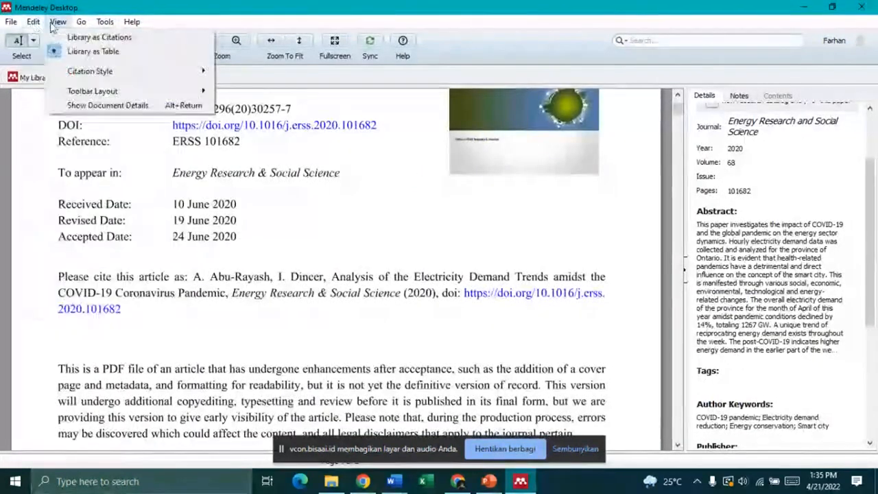
{"action": "left_click", "coordinate": [58, 25]}
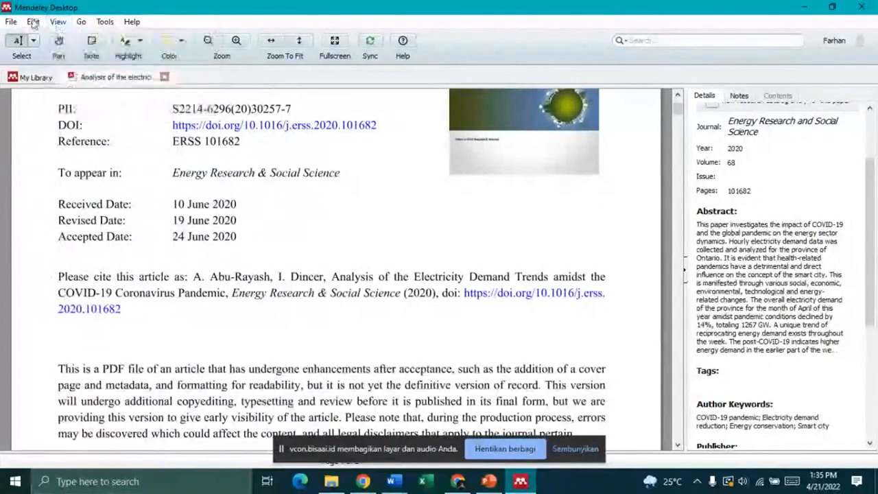
{"action": "left_click", "coordinate": [20, 77]}
{"action": "left_click", "coordinate": [59, 22]}
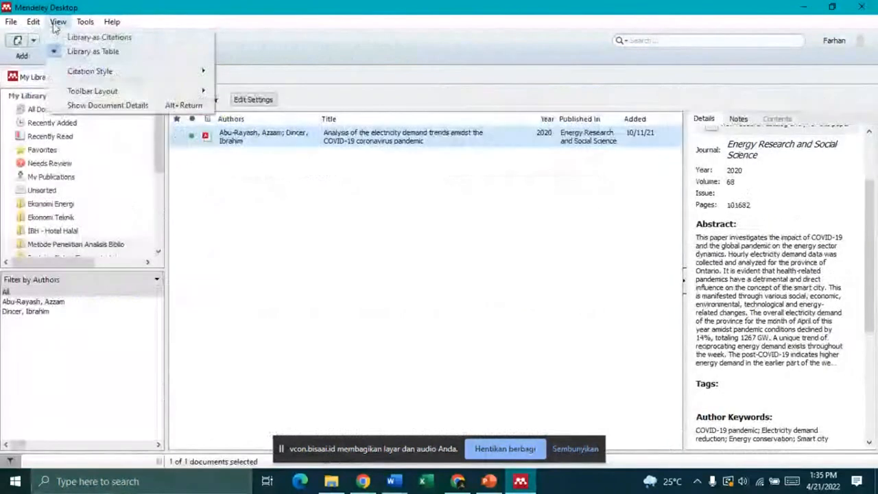
{"action": "left_click", "coordinate": [27, 110]}
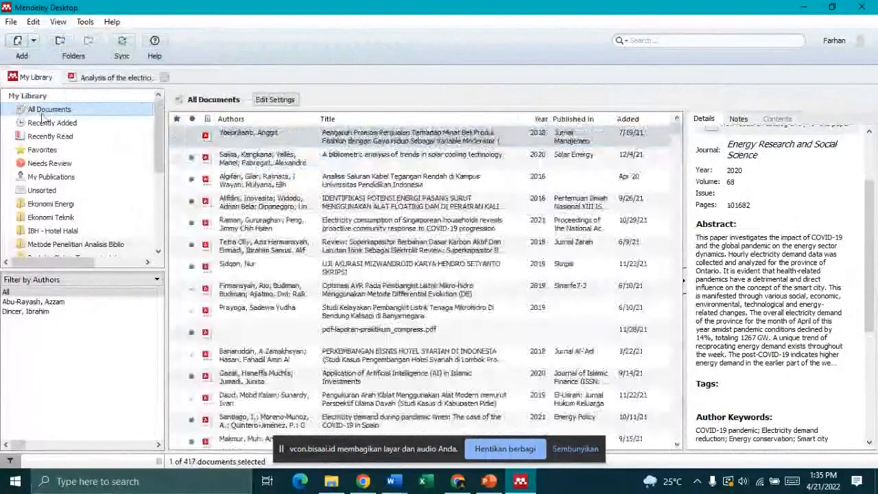
{"action": "left_click", "coordinate": [58, 21]}
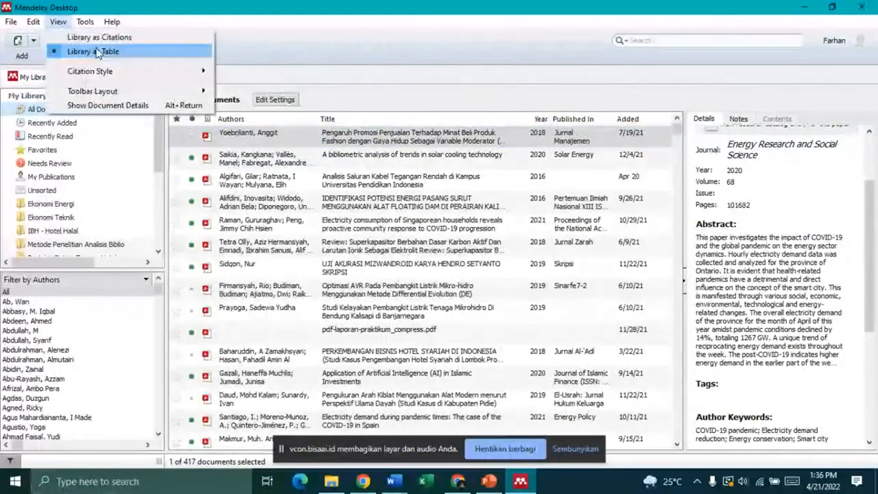
Step: Switch All Documents to View > Library as Citations and scroll through the formatted entries
{"action": "left_click", "coordinate": [100, 37]}
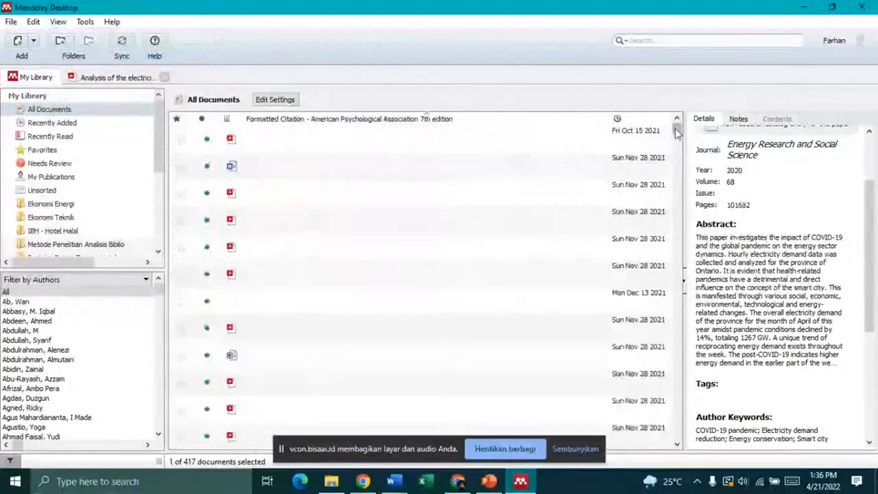
{"action": "left_click_drag", "start_coordinate": [676, 132], "coordinate": [685, 491]}
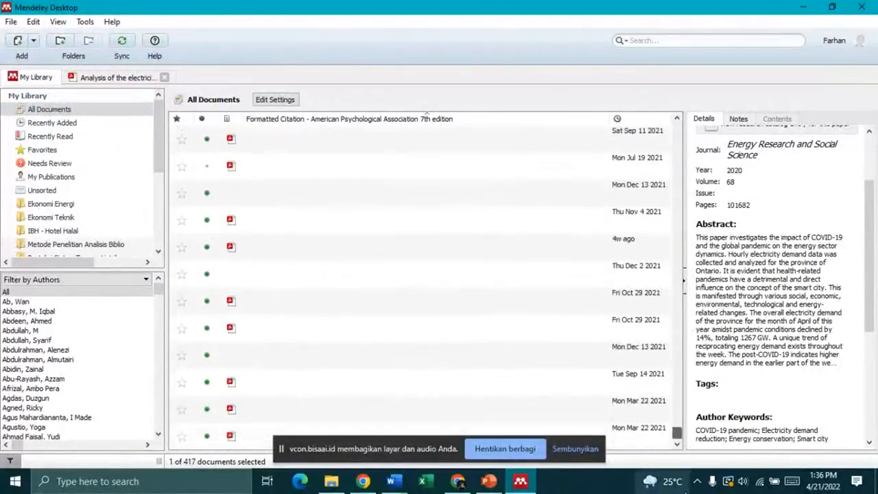
{"action": "left_click", "coordinate": [438, 301]}
{"action": "left_click", "coordinate": [71, 112]}
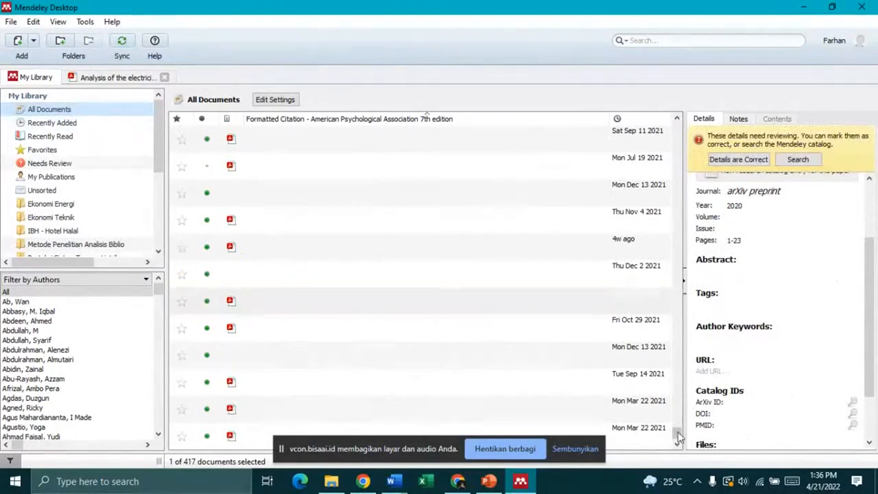
{"action": "left_click_drag", "start_coordinate": [678, 438], "coordinate": [575, 140]}
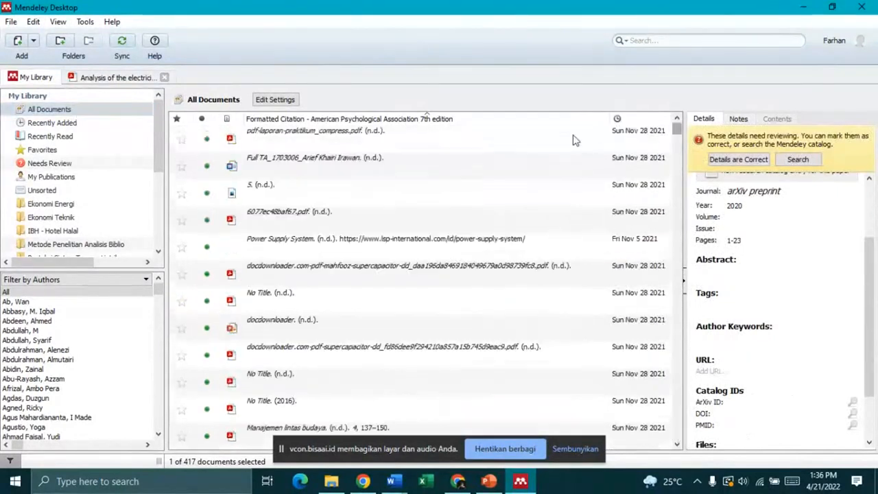
{"action": "scroll", "coordinate": [563, 205], "scroll_direction": "down", "scroll_amount": 4}
{"action": "scroll", "coordinate": [562, 206], "scroll_direction": "down", "scroll_amount": 6}
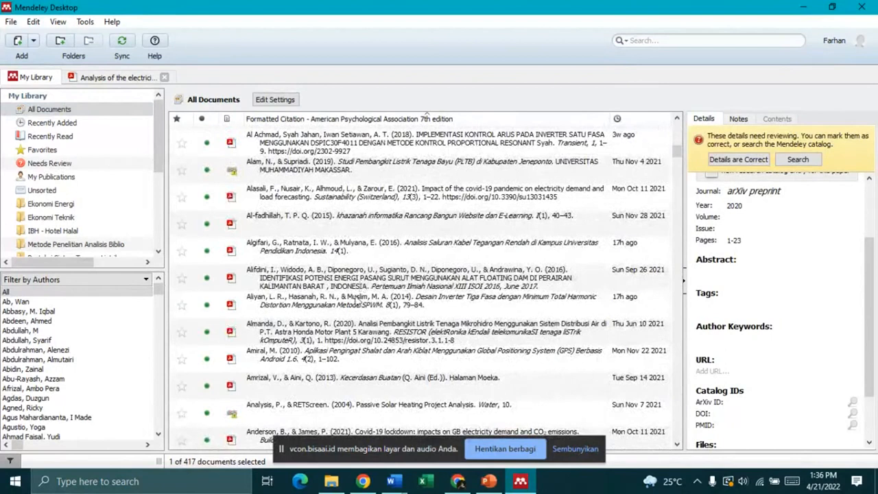
{"action": "left_click", "coordinate": [57, 21]}
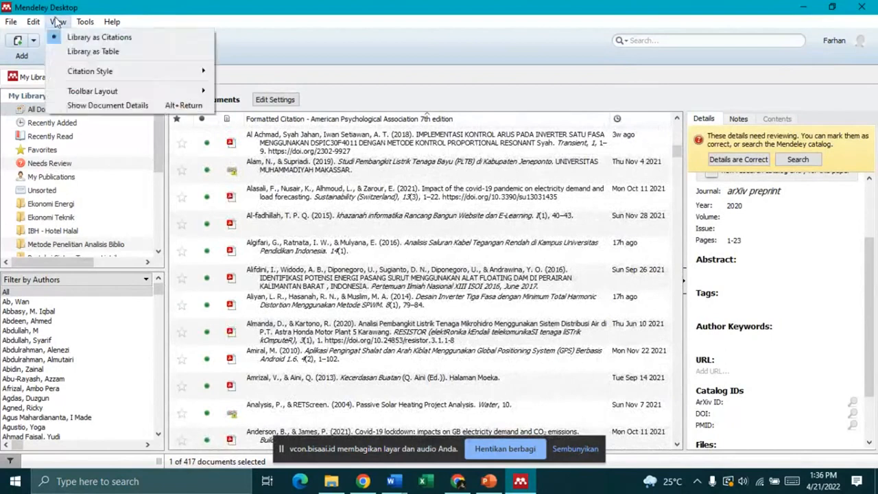
{"action": "left_click", "coordinate": [77, 43]}
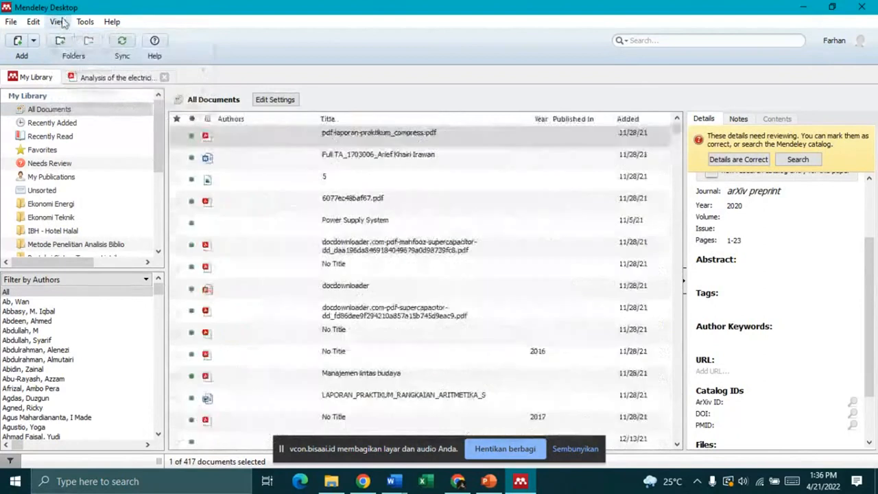
Step: Keep APA 7th edition selected under View > Citation Style
{"action": "left_click", "coordinate": [85, 21]}
{"action": "mouse_move", "coordinate": [77, 72]}
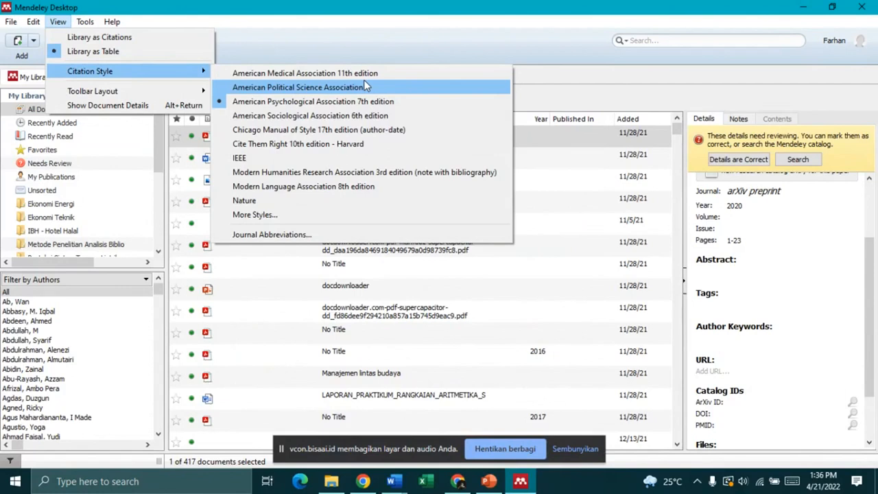
{"action": "left_click", "coordinate": [323, 103]}
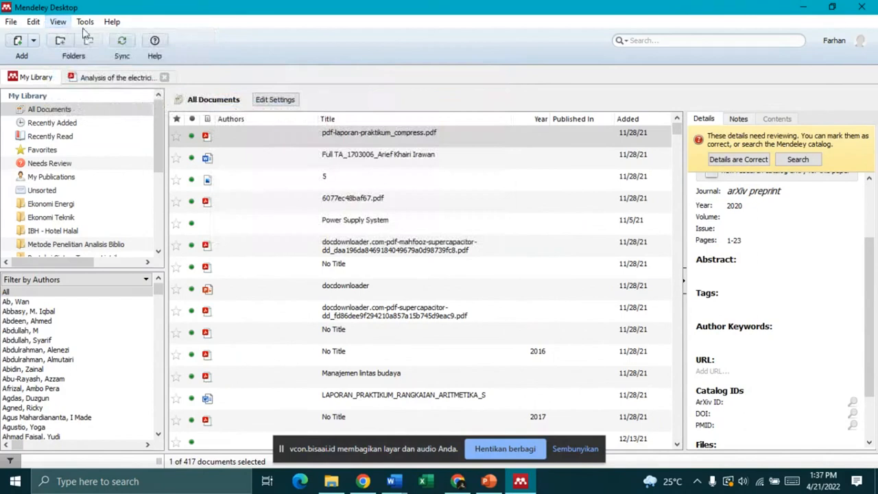
Step: Open the Webinar folder and its 'Analysis of the electrici…' PDF tab for reading
{"action": "left_click", "coordinate": [57, 22]}
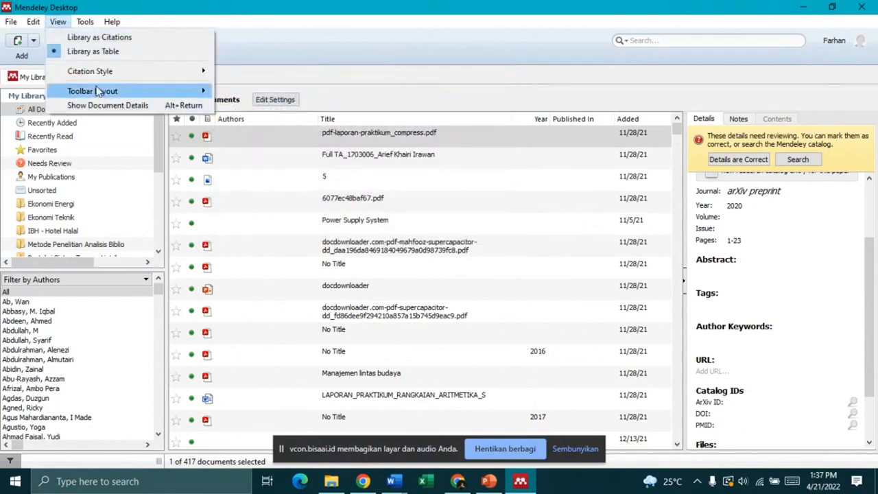
{"action": "mouse_move", "coordinate": [113, 22]}
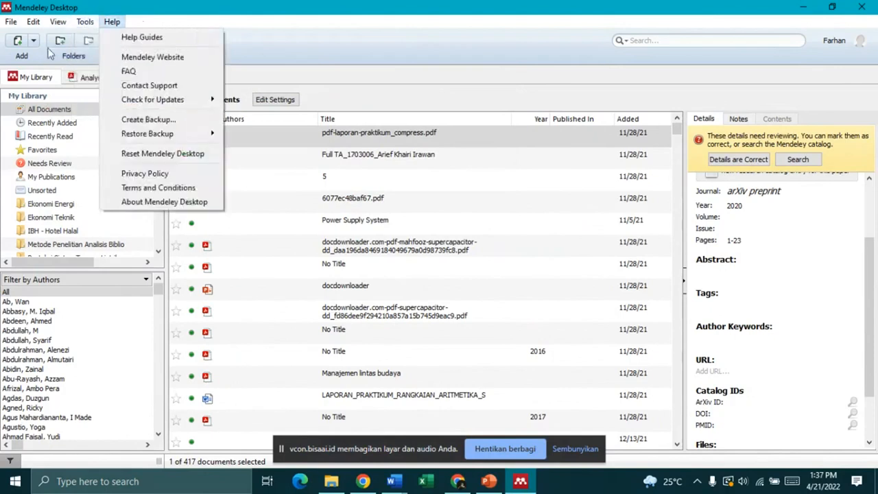
{"action": "mouse_move", "coordinate": [86, 29]}
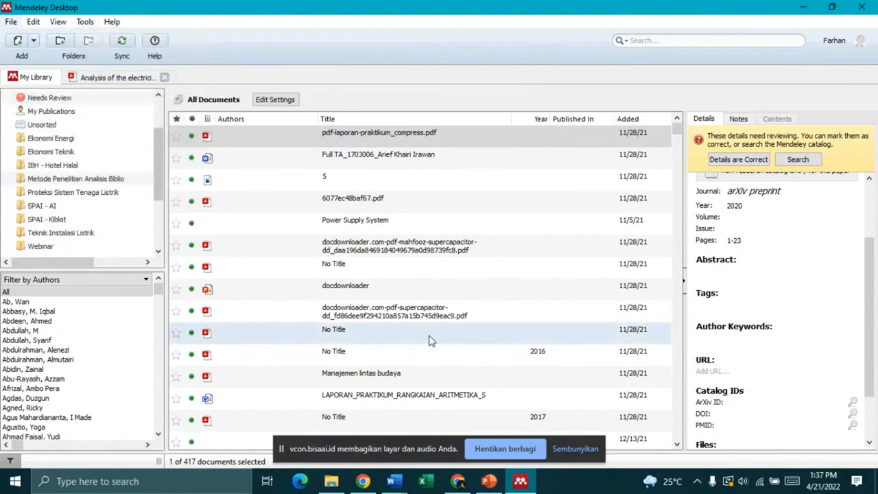
{"action": "left_click", "coordinate": [41, 246]}
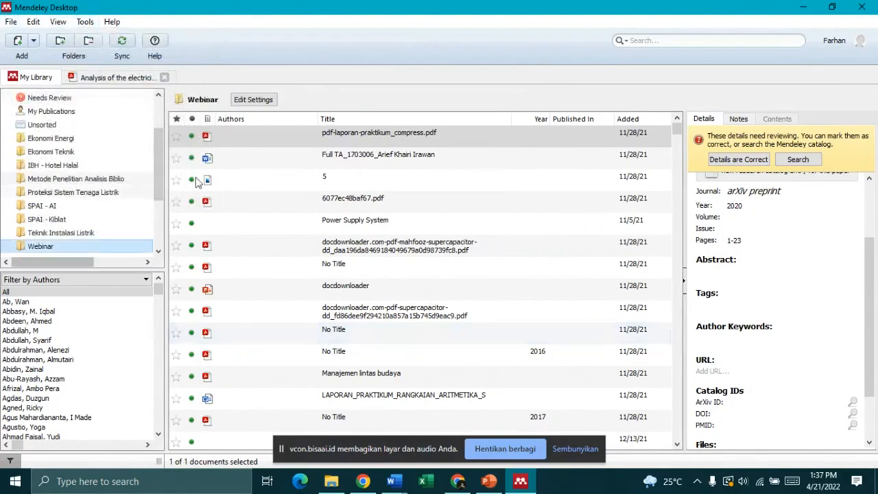
{"action": "left_click", "coordinate": [118, 77]}
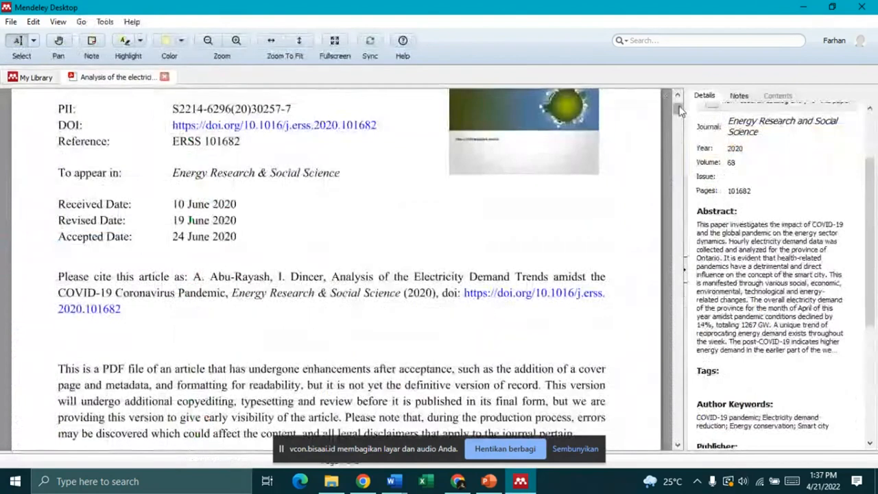
Step: Copy the Figure 1 paragraph starting 'This study is aimed at analyzing…' from the PDF and return to Word
{"action": "scroll", "coordinate": [679, 118], "scroll_direction": "up", "scroll_amount": 3}
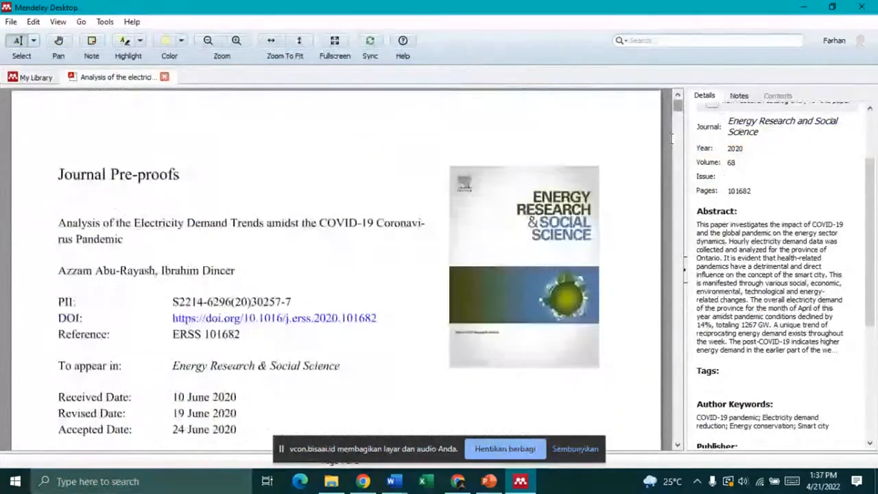
{"action": "scroll", "coordinate": [527, 208], "scroll_direction": "down", "scroll_amount": 3}
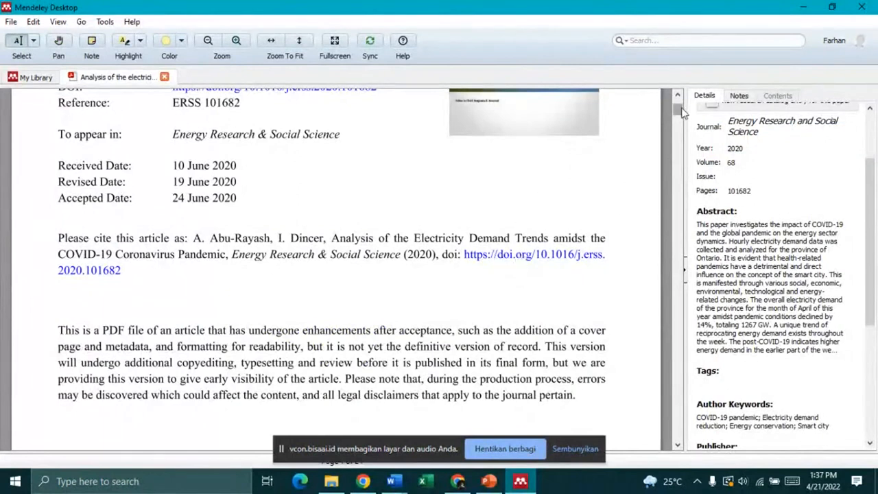
{"action": "scroll", "coordinate": [682, 112], "scroll_direction": "down", "scroll_amount": 5}
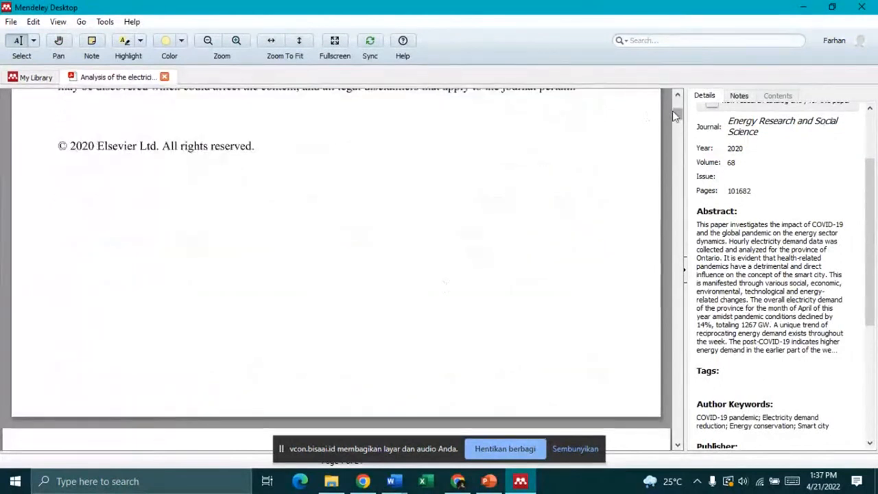
{"action": "left_click_drag", "start_coordinate": [676, 115], "coordinate": [677, 96]}
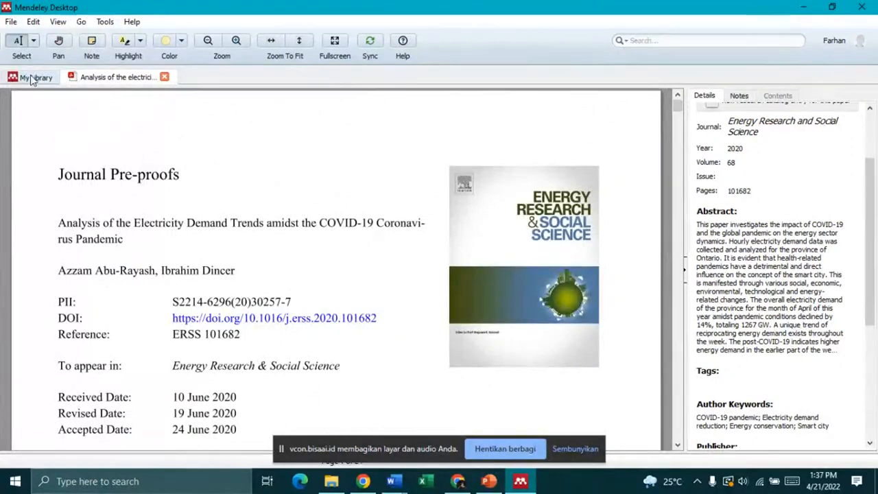
{"action": "scroll", "coordinate": [192, 249], "scroll_direction": "down", "scroll_amount": 4}
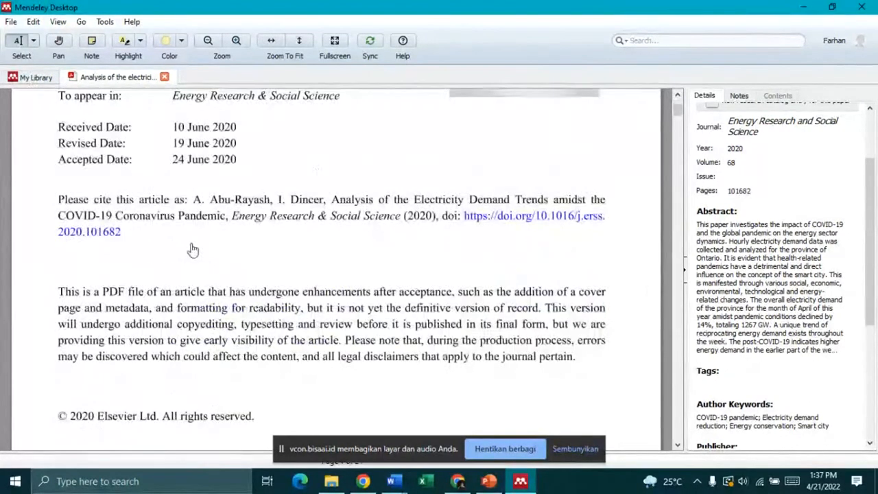
{"action": "scroll", "coordinate": [193, 250], "scroll_direction": "down", "scroll_amount": 10}
{"action": "scroll", "coordinate": [299, 248], "scroll_direction": "down", "scroll_amount": 1}
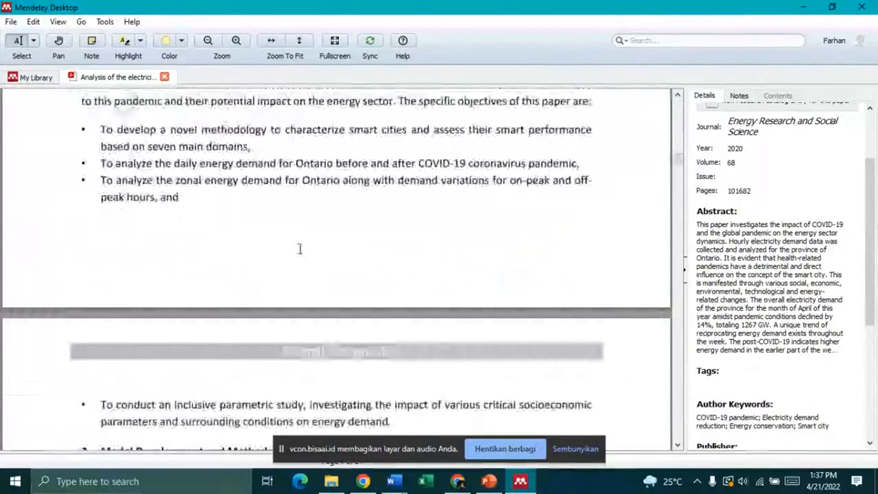
{"action": "scroll", "coordinate": [297, 249], "scroll_direction": "up", "scroll_amount": 4}
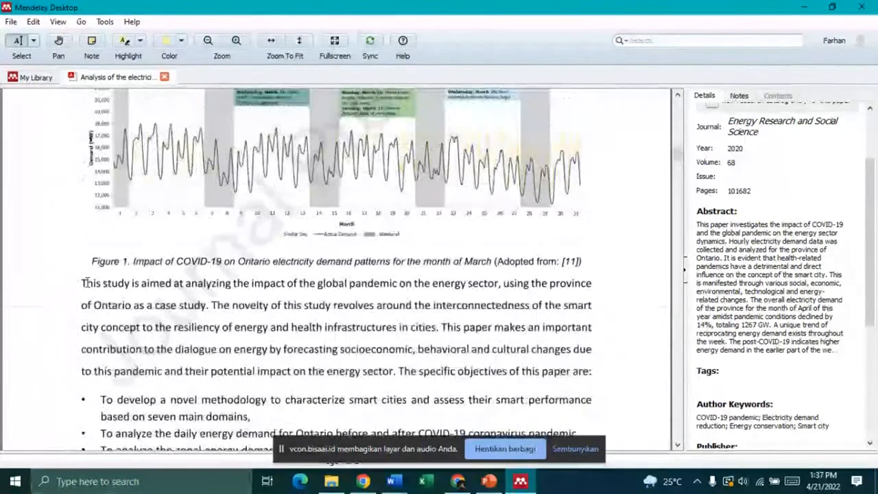
{"action": "left_click_drag", "start_coordinate": [83, 282], "coordinate": [586, 370]}
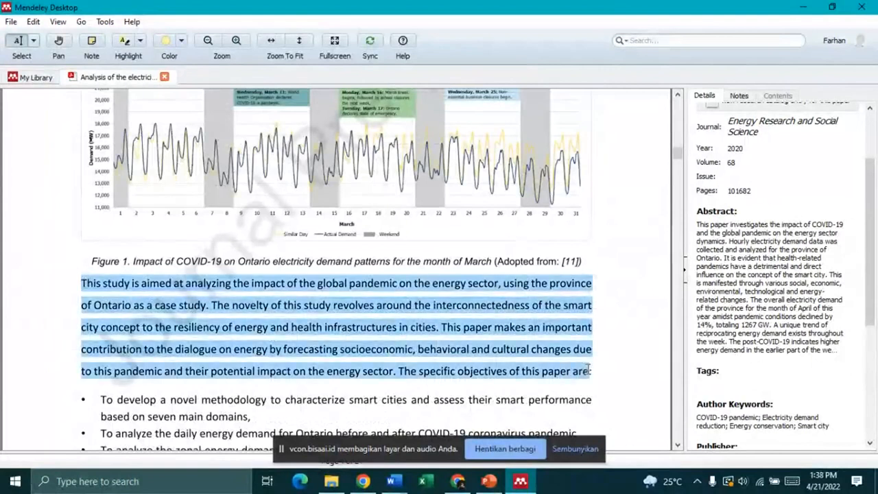
{"action": "right_click", "coordinate": [542, 330]}
{"action": "left_click", "coordinate": [572, 370]}
{"action": "left_click", "coordinate": [391, 482]}
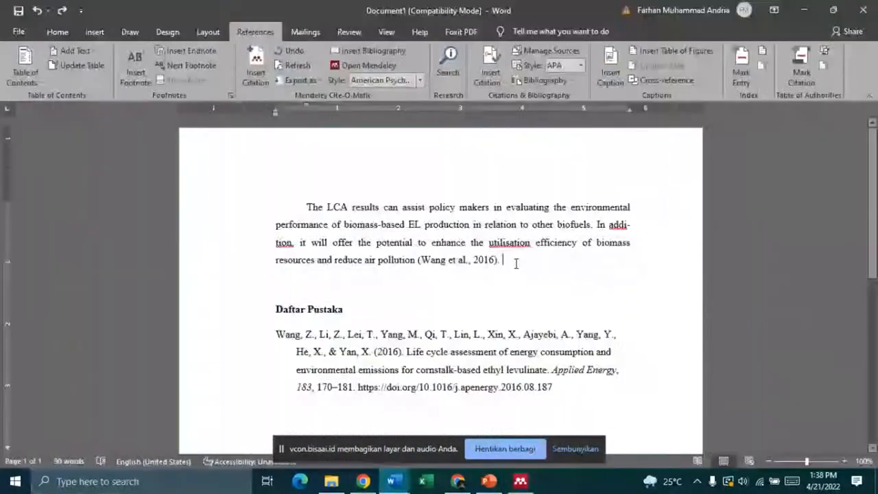
Step: Paste the copied paragraph on a new line after '(Wang et al., 2016).' and end it with a period
{"action": "key", "text": "Return"}
{"action": "right_click", "coordinate": [338, 293]}
{"action": "key", "text": "ctrl+v"}
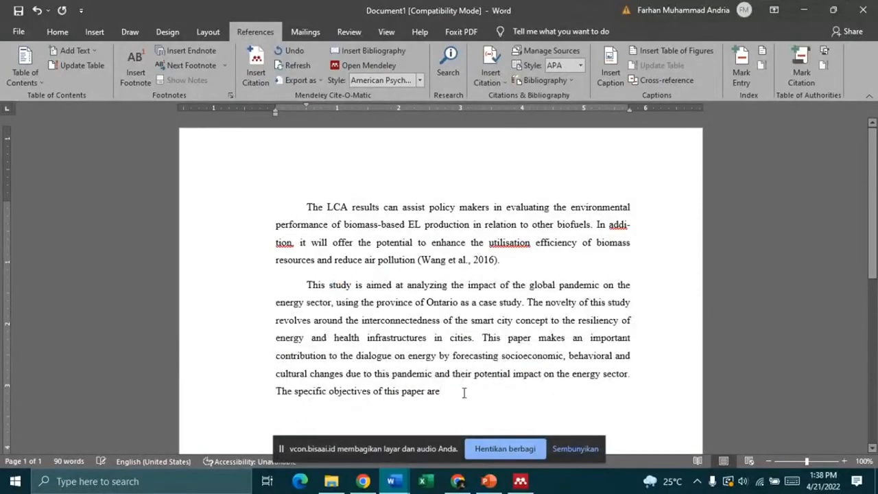
{"action": "type", "text": "."}
{"action": "scroll", "coordinate": [477, 385], "scroll_direction": "down", "scroll_amount": 4}
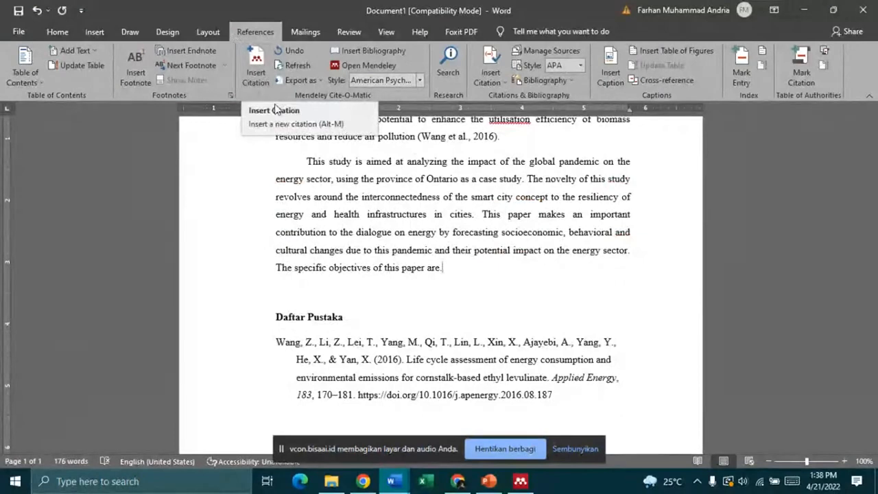
Step: Look through Mendeley's Tools menu for the Word plugin, then go back to Document1
{"action": "left_click", "coordinate": [521, 482]}
{"action": "left_click", "coordinate": [105, 21]}
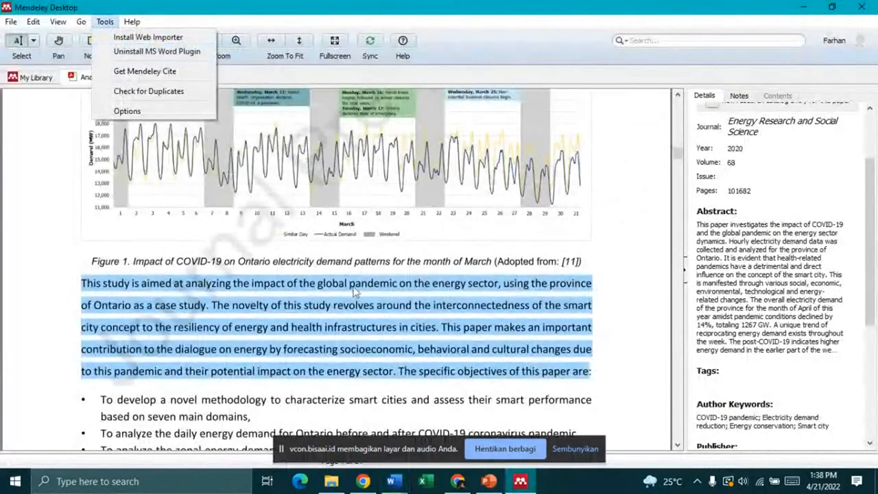
{"action": "left_click", "coordinate": [403, 478]}
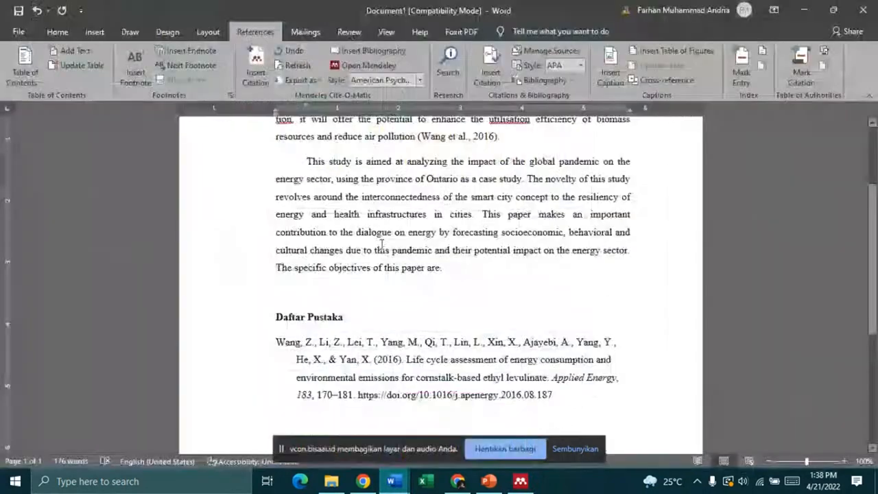
{"action": "left_click", "coordinate": [413, 430]}
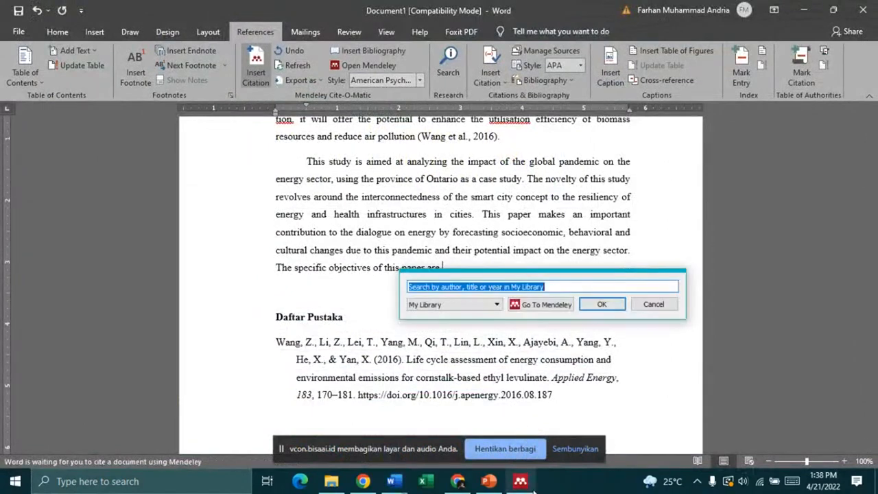
Step: Cite the Abu-Rayash 2020 paper in the new paragraph by searching 'rayas'
{"action": "type", "text": "rayas"}
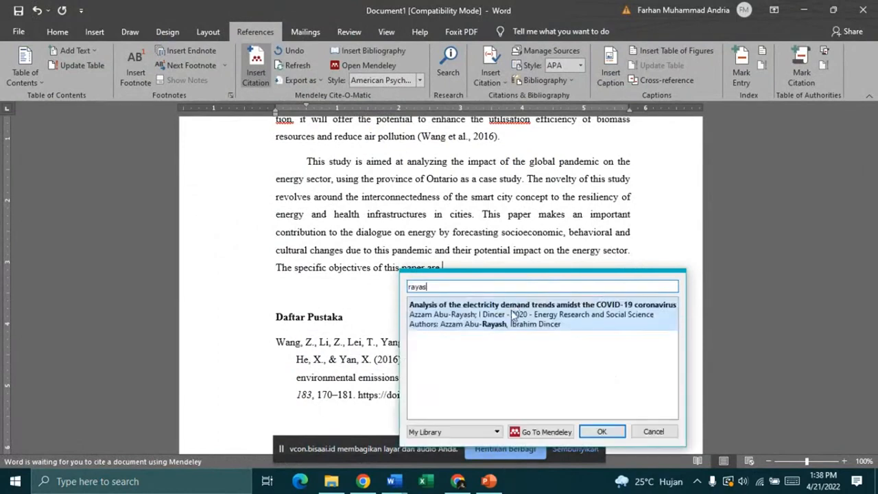
{"action": "left_click", "coordinate": [512, 315]}
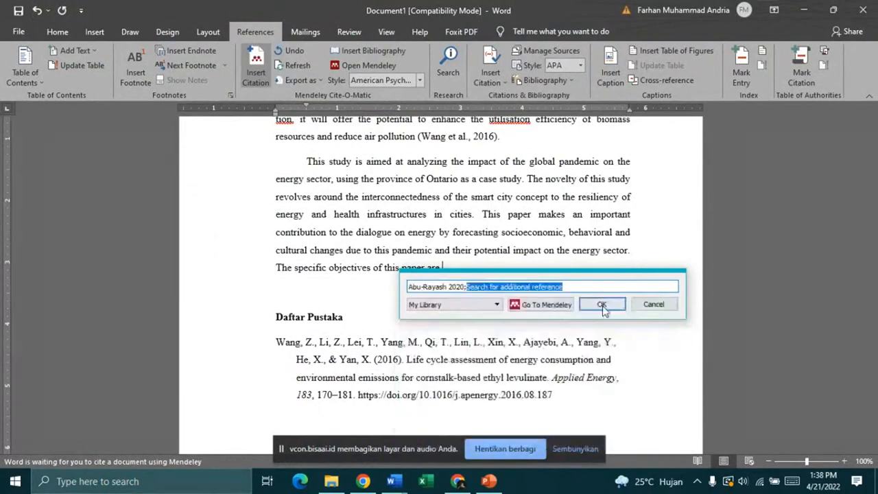
{"action": "left_click", "coordinate": [601, 306]}
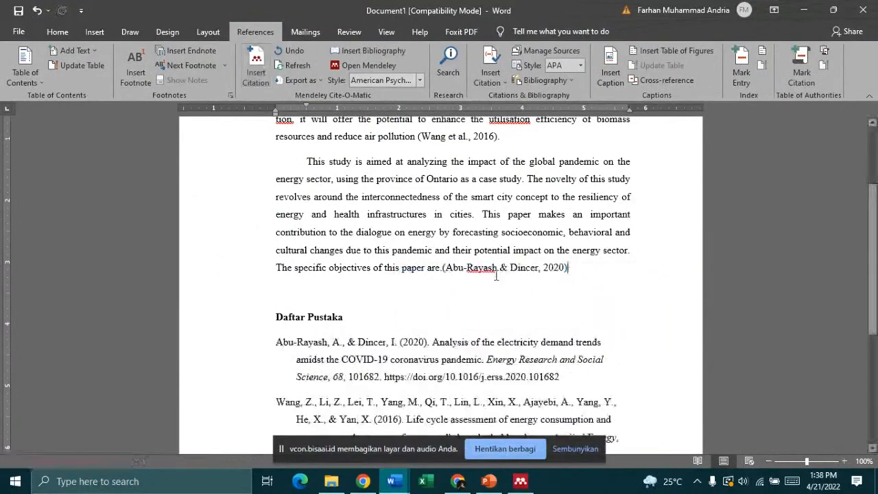
{"action": "scroll", "coordinate": [462, 270], "scroll_direction": "down", "scroll_amount": 2}
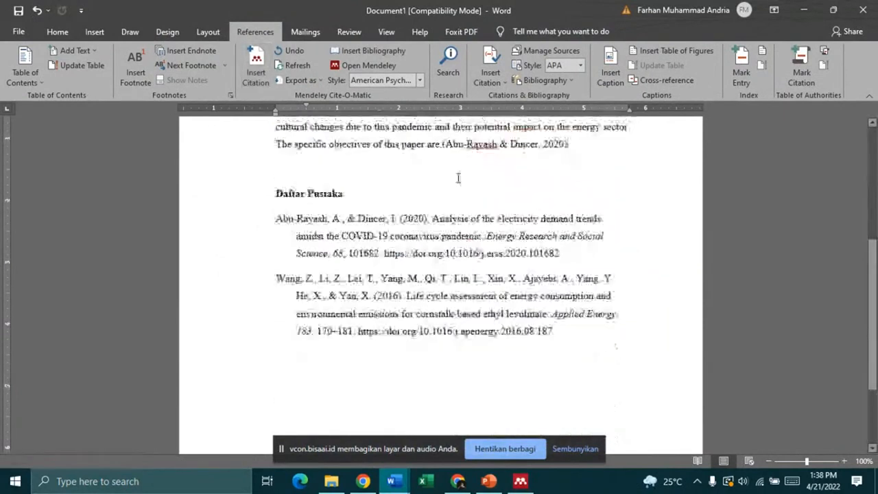
{"action": "left_click", "coordinate": [443, 144]}
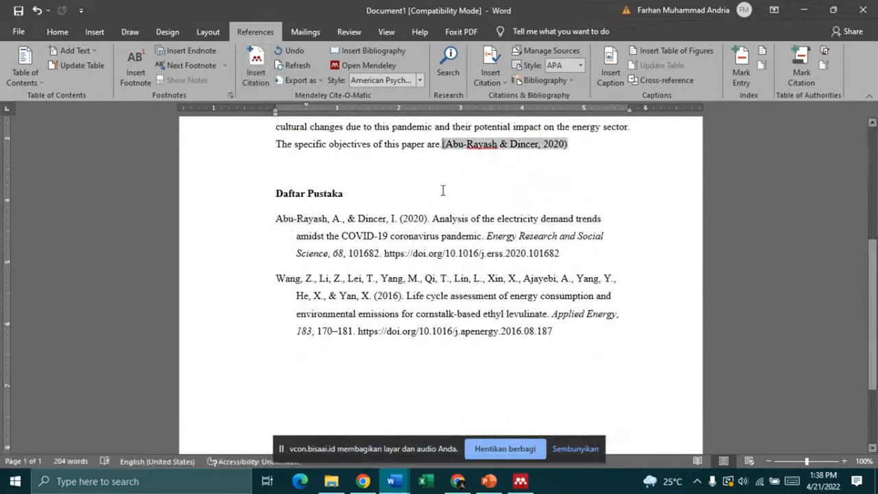
Step: Replace the old reference list with a fresh bibliography under a bold 'Daftar Pustaka' heading
{"action": "left_click_drag", "start_coordinate": [603, 341], "coordinate": [265, 194]}
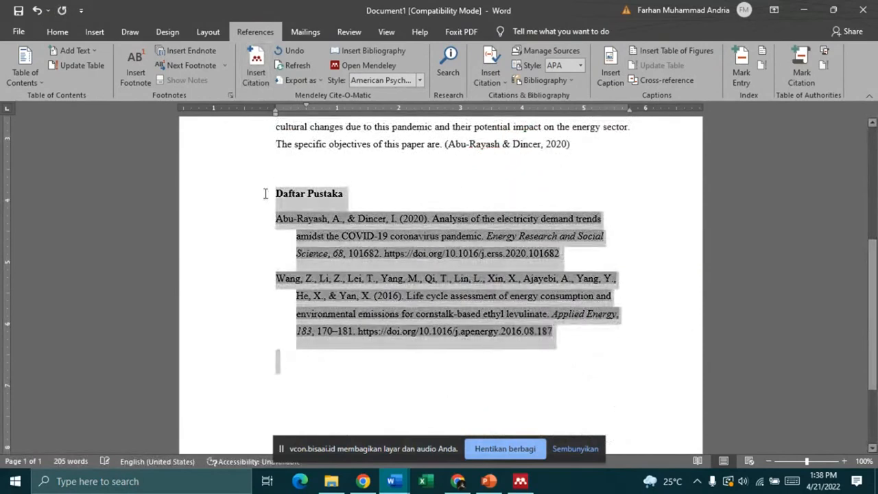
{"action": "left_click", "coordinate": [356, 55]}
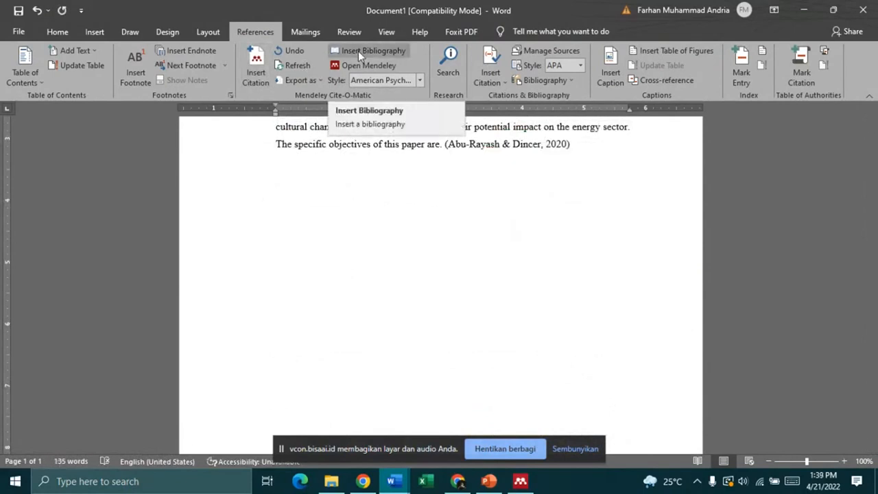
{"action": "left_click", "coordinate": [358, 51]}
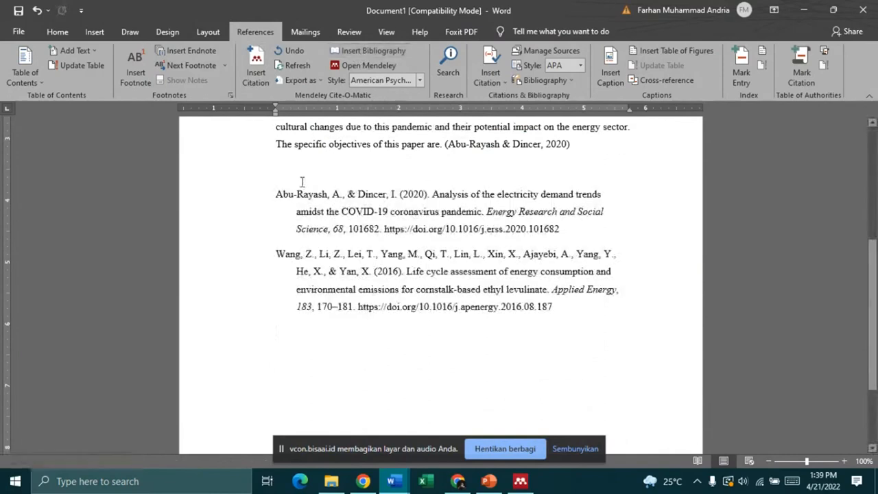
{"action": "left_click", "coordinate": [277, 170]}
{"action": "type", "text": "Daftar Pustaka"}
{"action": "left_click", "coordinate": [231, 168]}
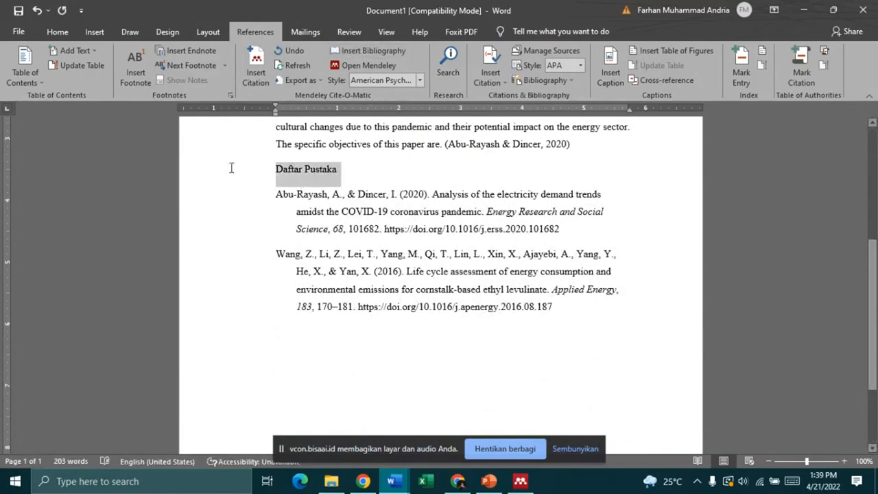
{"action": "key", "text": "ctrl+b"}
{"action": "left_click", "coordinate": [277, 169]}
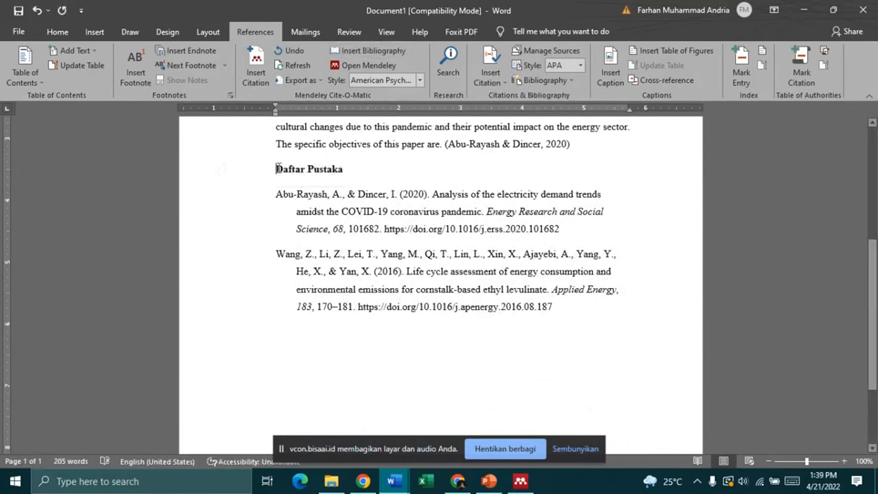
{"action": "scroll", "coordinate": [388, 242], "scroll_direction": "up", "scroll_amount": 6}
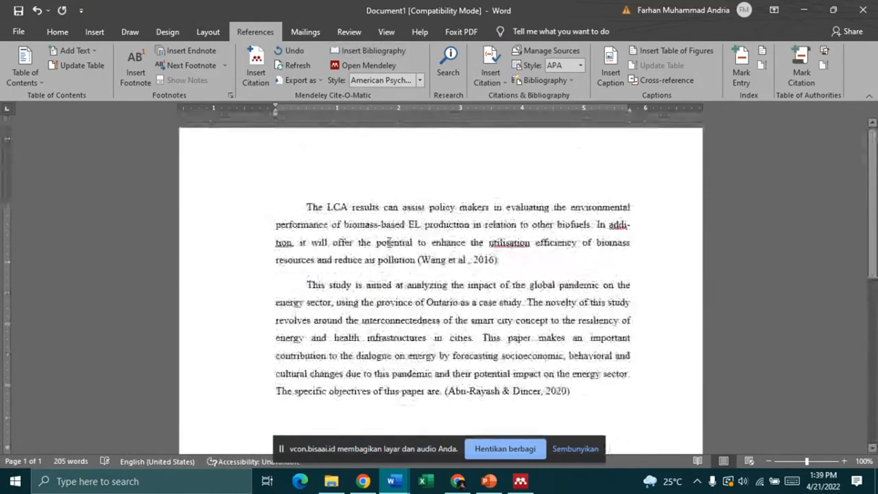
{"action": "scroll", "coordinate": [388, 241], "scroll_direction": "down", "scroll_amount": 3}
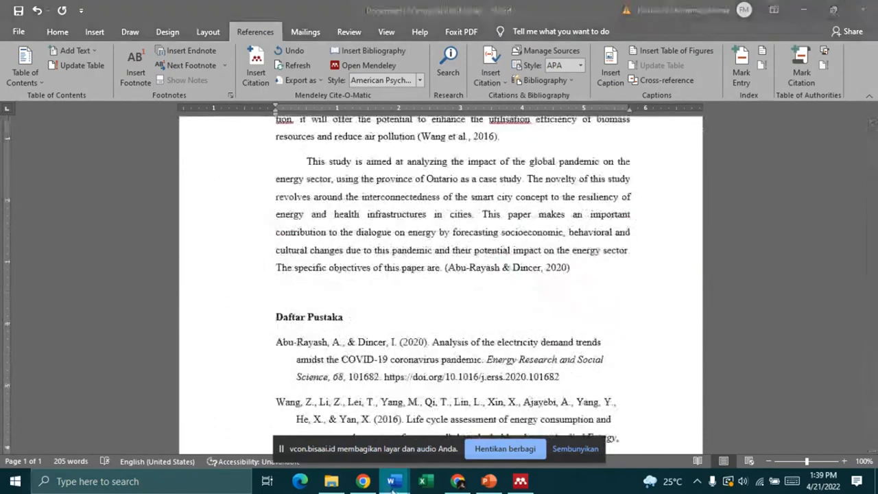
{"action": "left_click", "coordinate": [519, 480]}
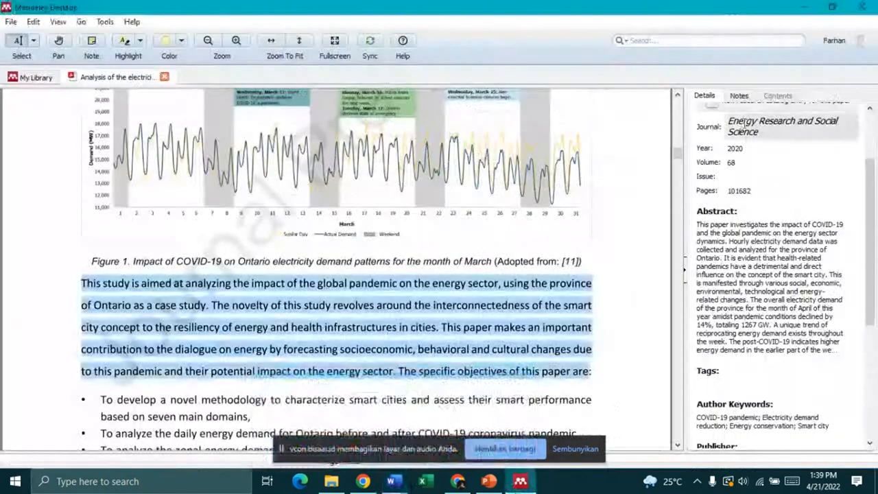
Step: Set the paper's reference type to Computer Program and switch to the MATLAB script document
{"action": "left_click", "coordinate": [754, 116]}
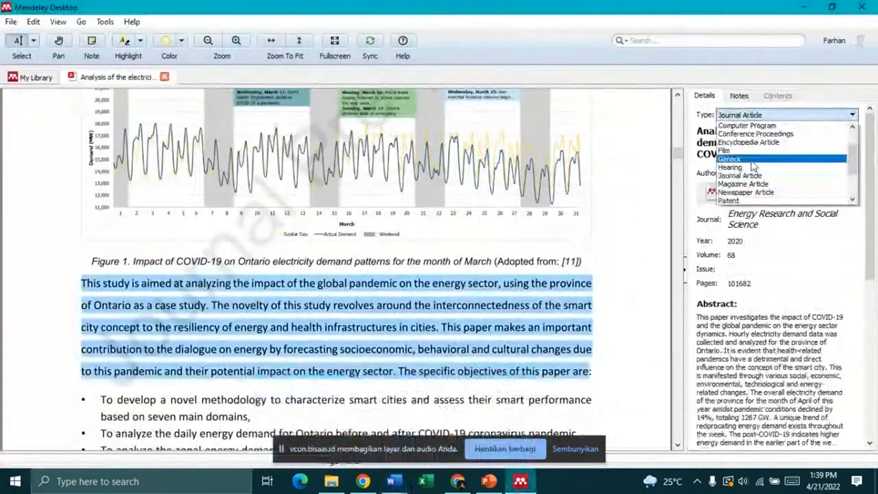
{"action": "left_click", "coordinate": [749, 126]}
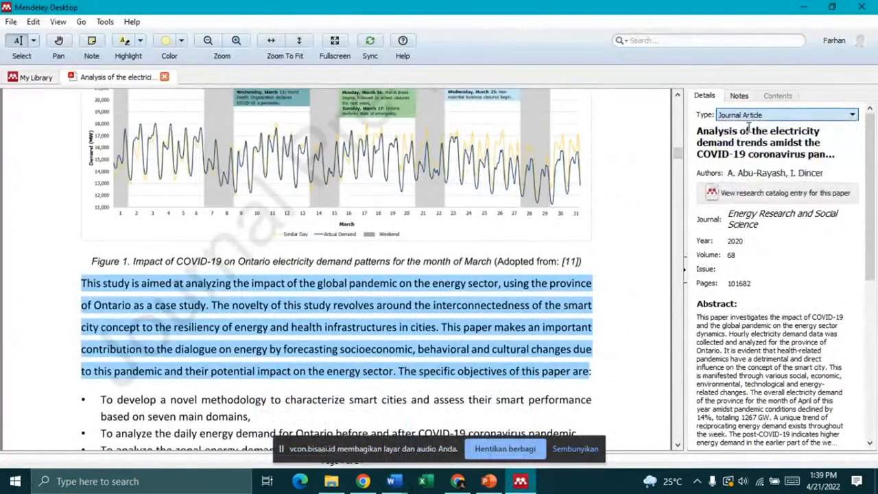
{"action": "left_click", "coordinate": [395, 481]}
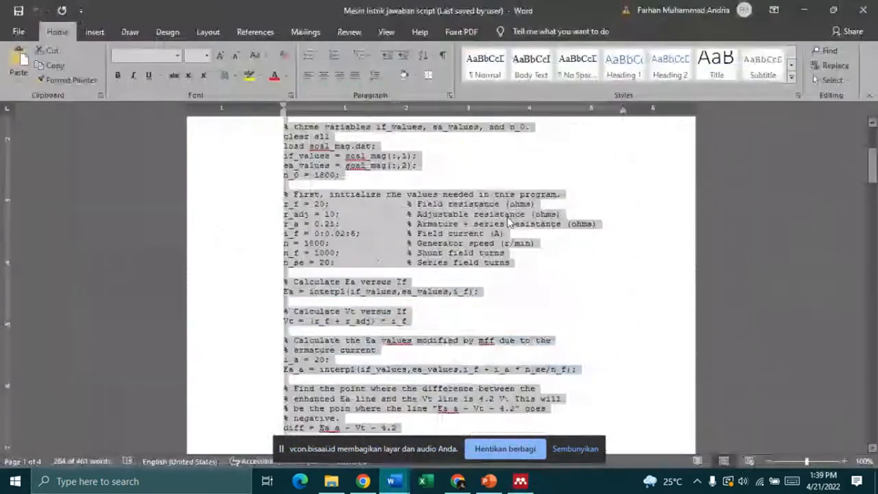
Step: Copy the MATLAB script code and paste it into Document1 just above the Daftar Pustaka heading
{"action": "left_click", "coordinate": [522, 229]}
{"action": "scroll", "coordinate": [521, 230], "scroll_direction": "up", "scroll_amount": 5}
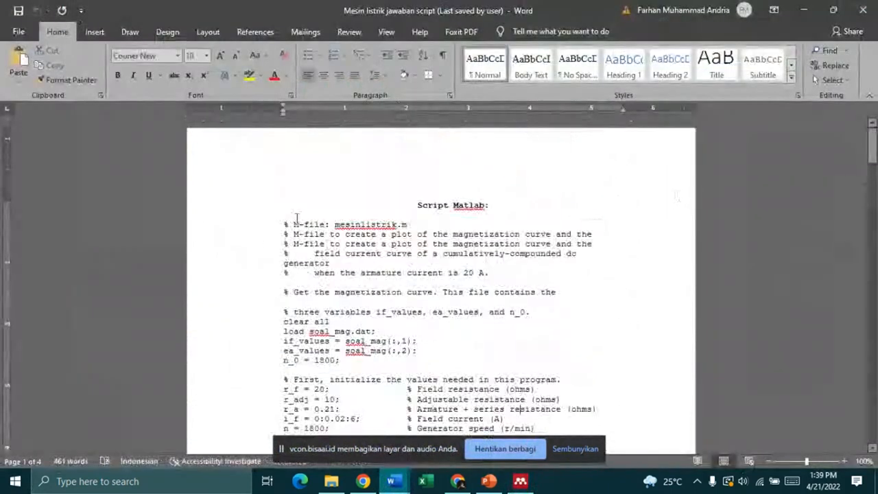
{"action": "scroll", "coordinate": [319, 237], "scroll_direction": "down", "scroll_amount": 3}
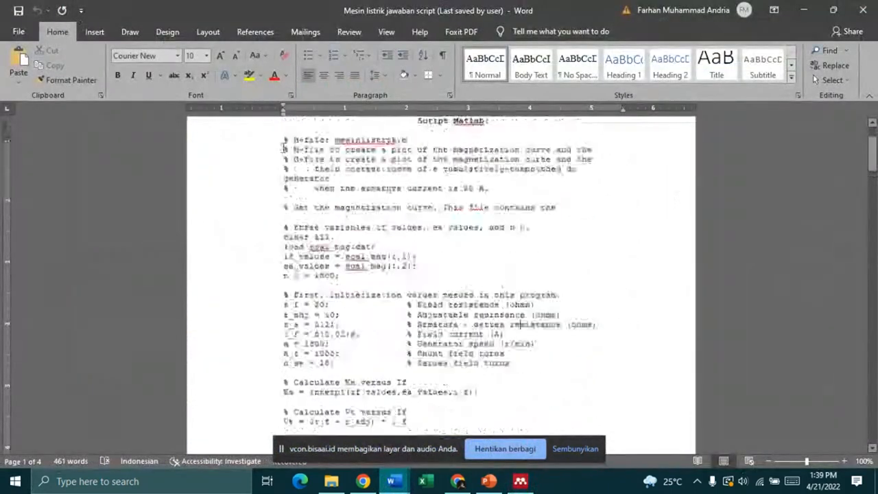
{"action": "scroll", "coordinate": [319, 238], "scroll_direction": "up", "scroll_amount": 2}
{"action": "left_click_drag", "start_coordinate": [283, 163], "coordinate": [363, 378]}
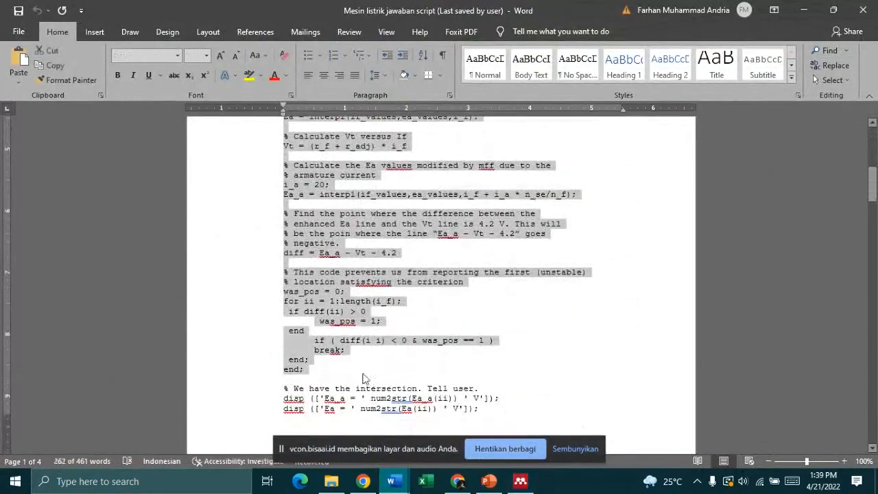
{"action": "left_click", "coordinate": [390, 478]}
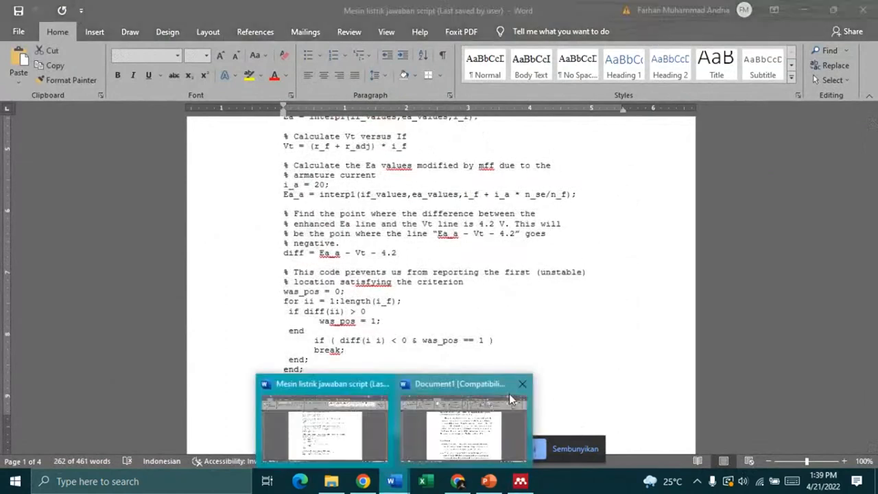
{"action": "left_click", "coordinate": [509, 393]}
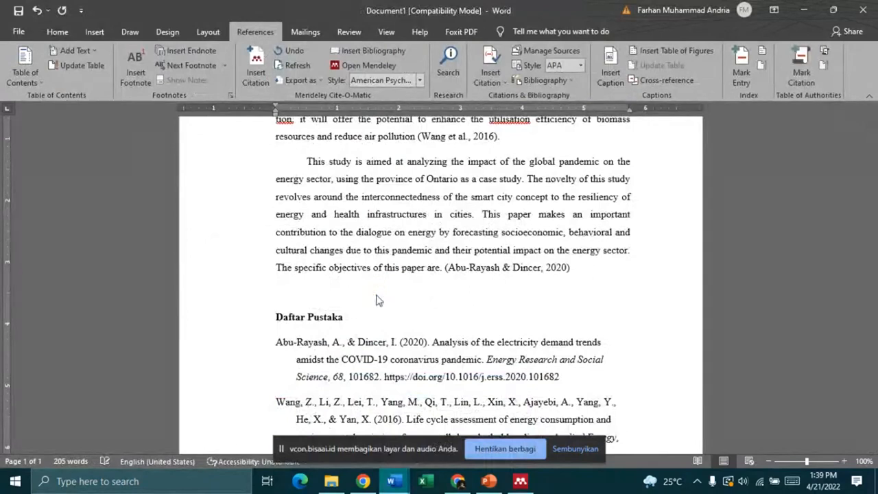
{"action": "key", "text": "ctrl+v"}
{"action": "scroll", "coordinate": [370, 288], "scroll_direction": "up", "scroll_amount": 12}
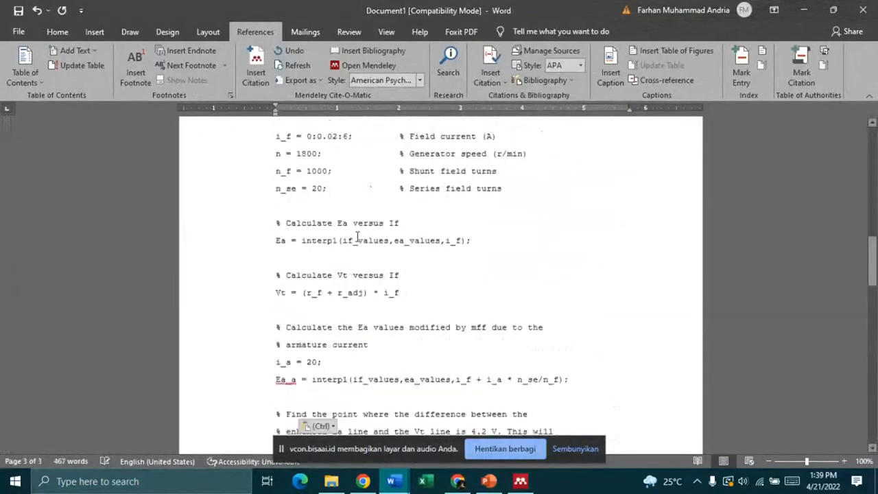
{"action": "scroll", "coordinate": [357, 237], "scroll_direction": "up", "scroll_amount": 8}
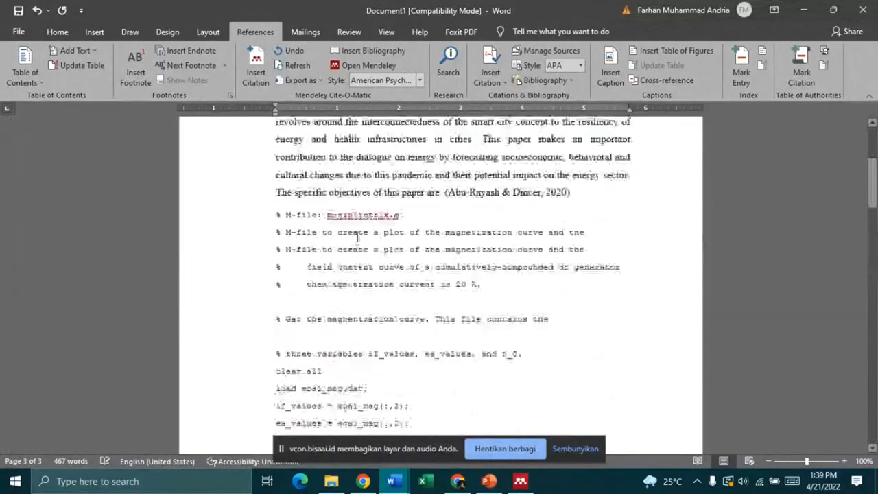
{"action": "scroll", "coordinate": [357, 237], "scroll_direction": "down", "scroll_amount": 6}
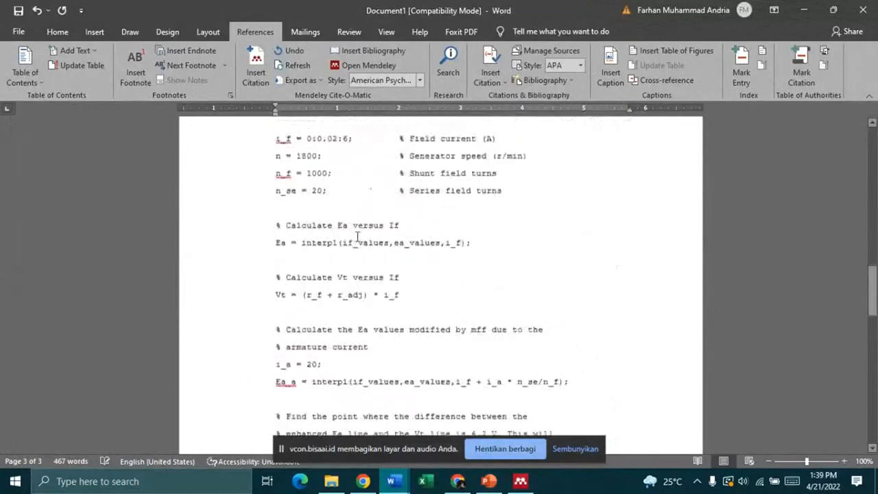
{"action": "scroll", "coordinate": [358, 237], "scroll_direction": "down", "scroll_amount": 15}
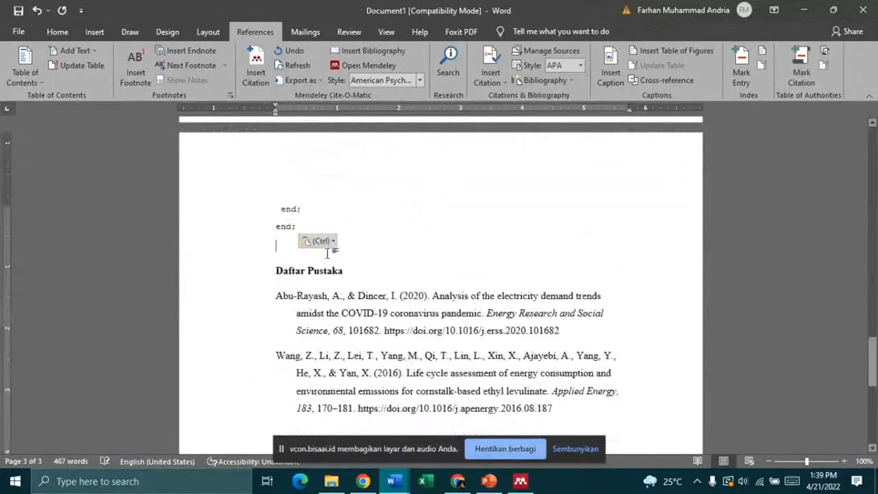
Step: Switch to Mendeley Desktop and leave the PDF for the My Library listing
{"action": "left_click", "coordinate": [313, 228]}
{"action": "left_click", "coordinate": [520, 481]}
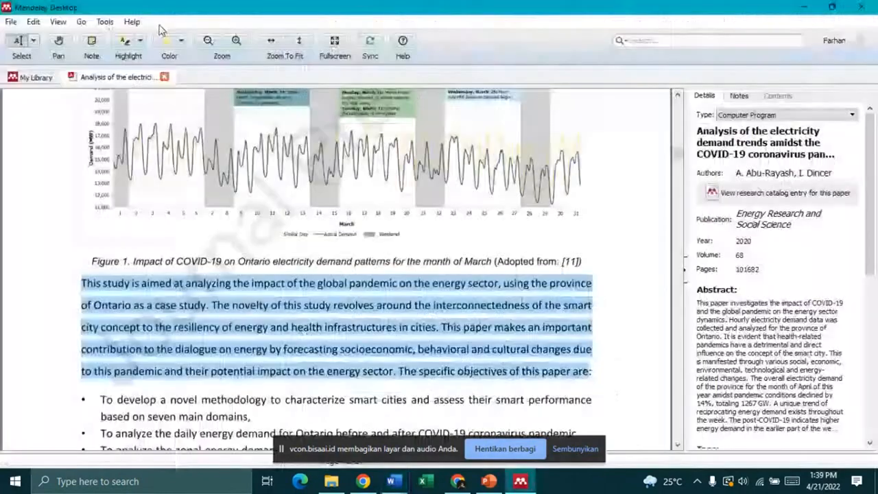
{"action": "left_click", "coordinate": [32, 40]}
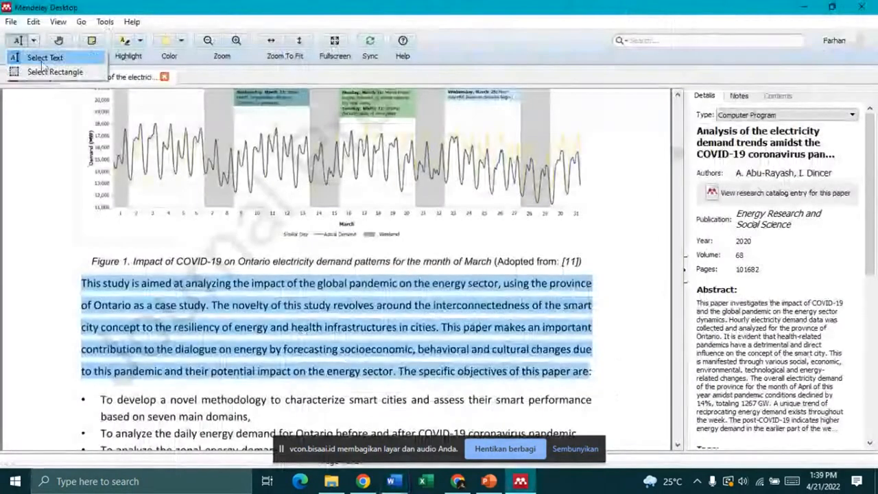
{"action": "left_click", "coordinate": [21, 78]}
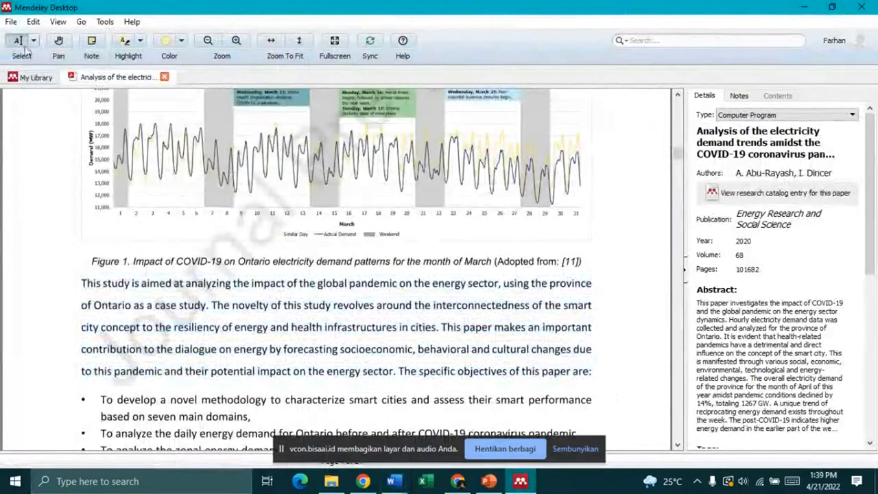
Step: Start a new reference with Add Entry Manually and show its document type choices
{"action": "scroll", "coordinate": [72, 145], "scroll_direction": "up", "scroll_amount": 3}
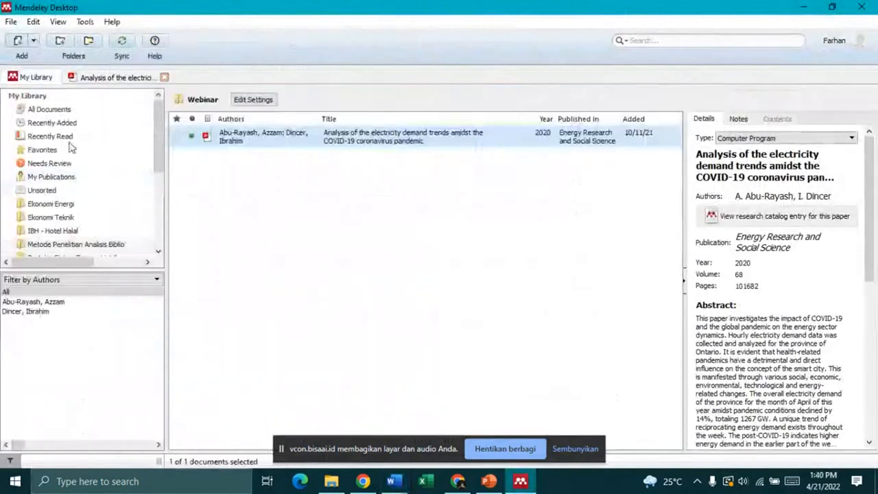
{"action": "left_click", "coordinate": [33, 41]}
{"action": "left_click", "coordinate": [61, 100]}
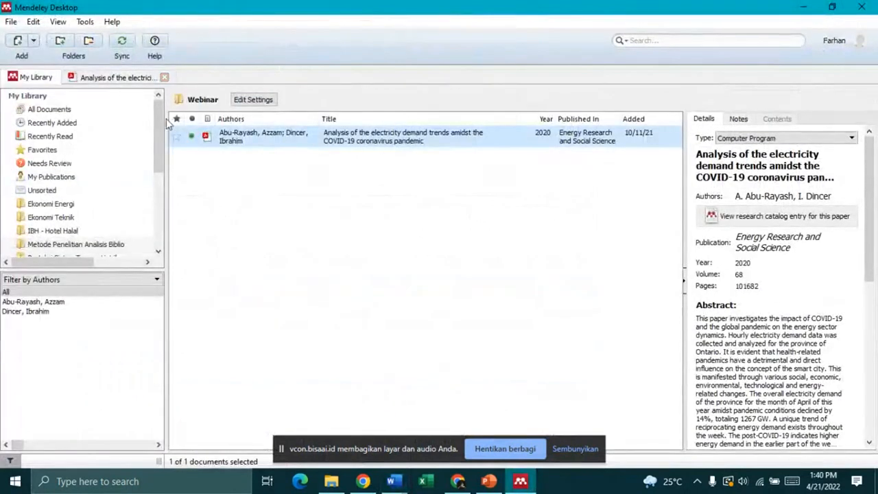
{"action": "left_click", "coordinate": [443, 146]}
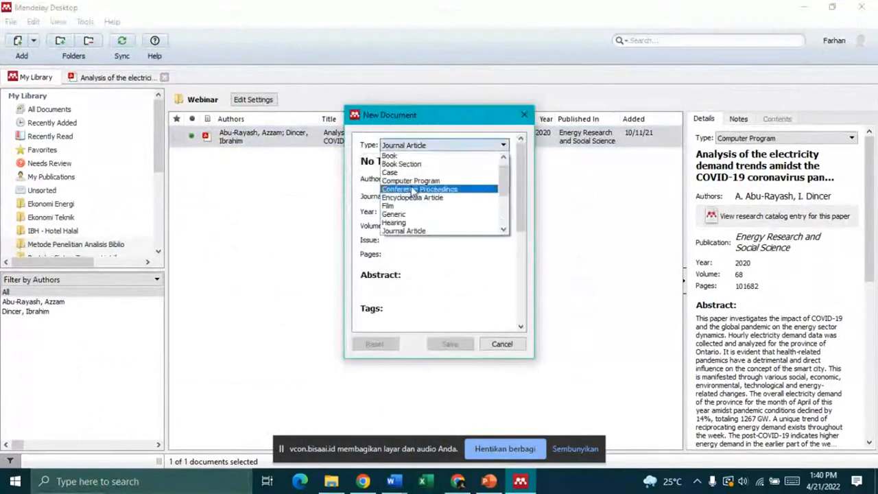
Step: Make the new entry a Computer Program titled 'Kasus nomor 2 mesin listrik'
{"action": "left_click", "coordinate": [470, 183]}
{"action": "left_click", "coordinate": [402, 163]}
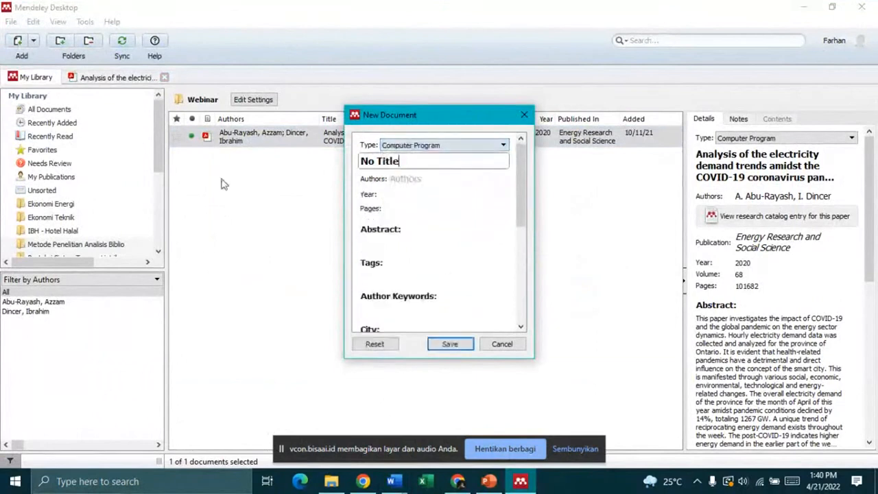
{"action": "key", "text": "ctrl+a"}
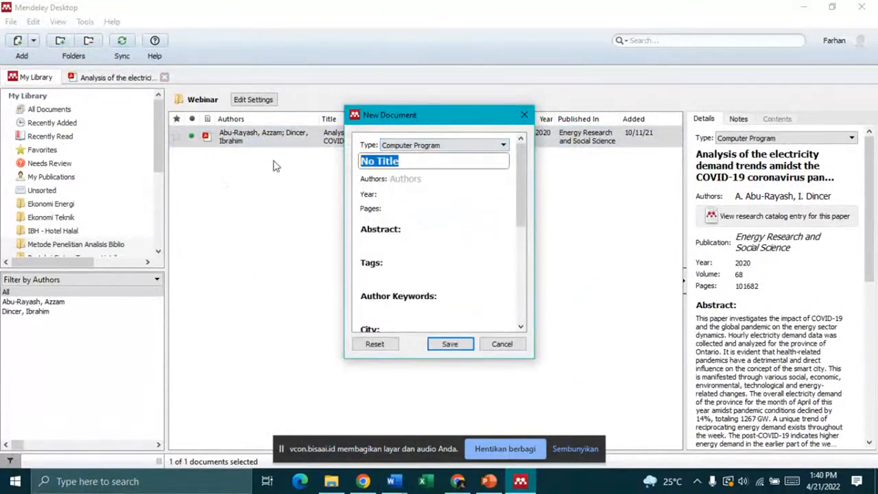
{"action": "type", "text": "Ka"}
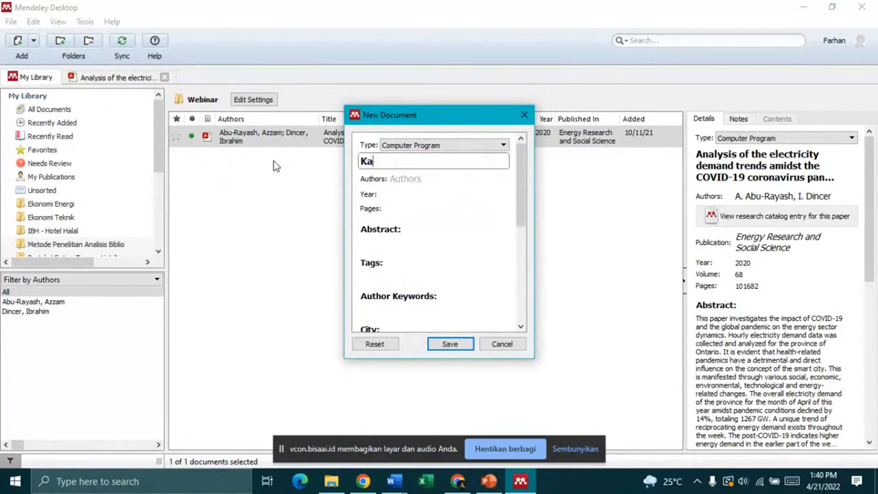
{"action": "type", "text": "sus nomor 2me"}
{"action": "key", "text": "BackSpace"}
{"action": "key", "text": "BackSpace"}
{"action": "type", "text": "mesin listrik"}
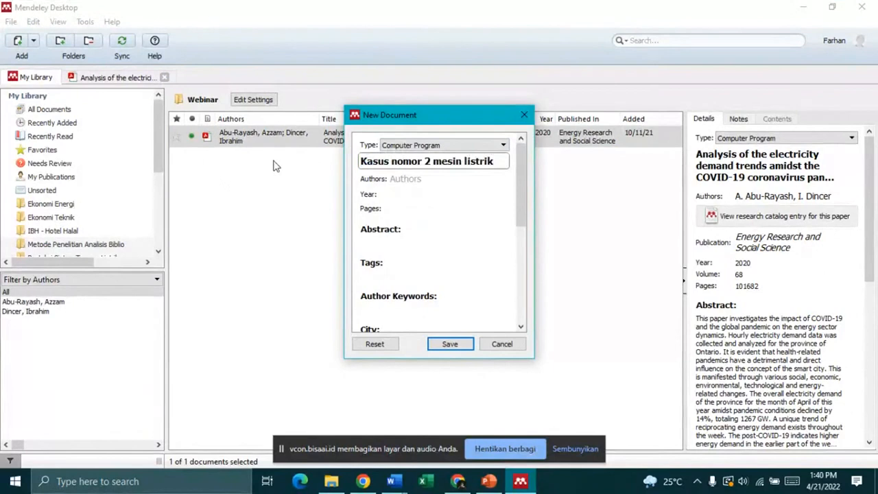
Step: Enter the author's name and the publication year 2022
{"action": "left_click", "coordinate": [408, 178]}
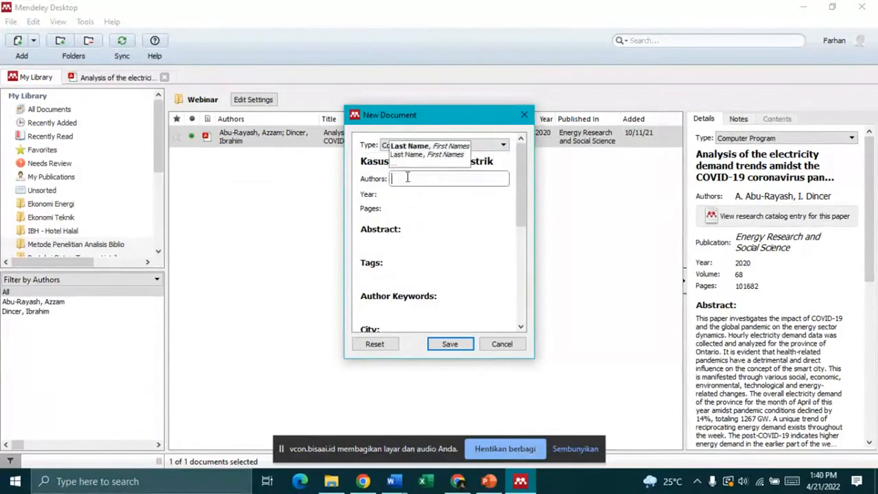
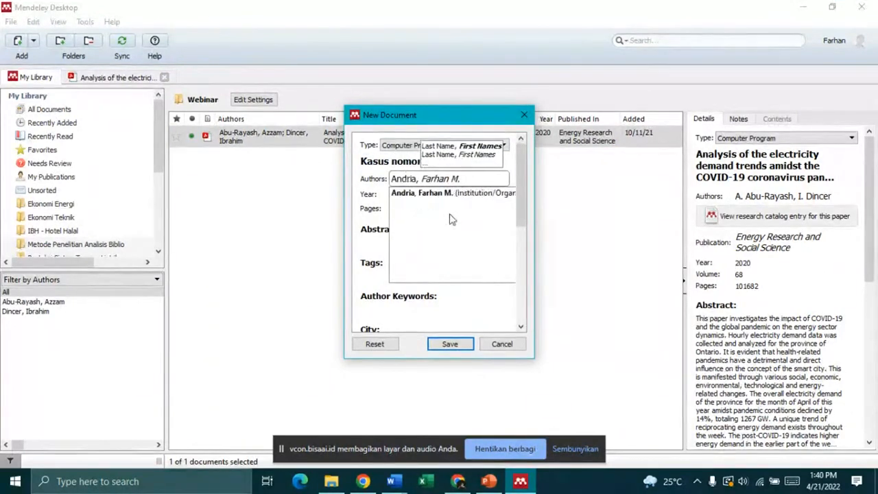
{"action": "left_click", "coordinate": [400, 195]}
{"action": "type", "text": "2020"}
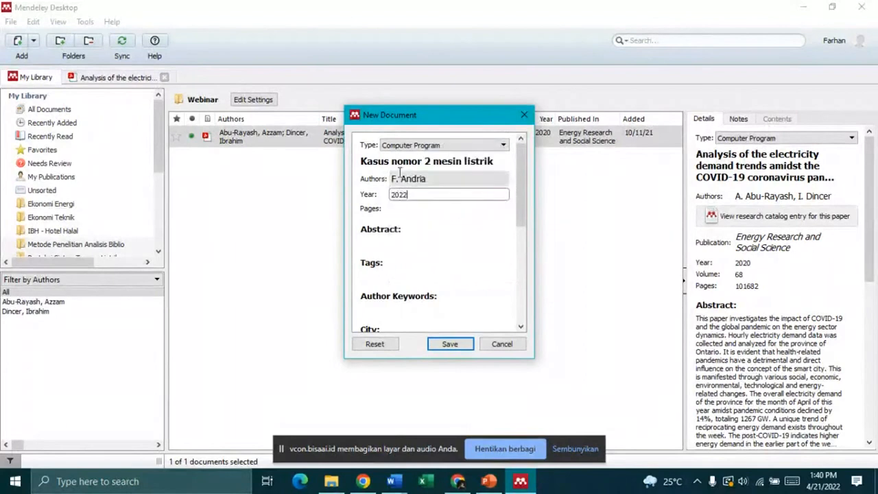
Step: Fill in page 1 and city Bandung, then save the new entry
{"action": "scroll", "coordinate": [399, 237], "scroll_direction": "down", "scroll_amount": 3}
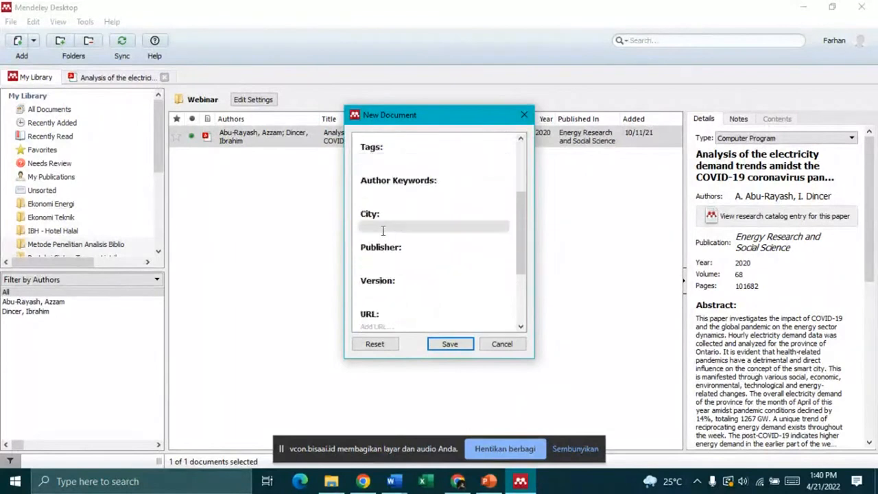
{"action": "scroll", "coordinate": [384, 231], "scroll_direction": "down", "scroll_amount": 3}
{"action": "scroll", "coordinate": [407, 206], "scroll_direction": "up", "scroll_amount": 6}
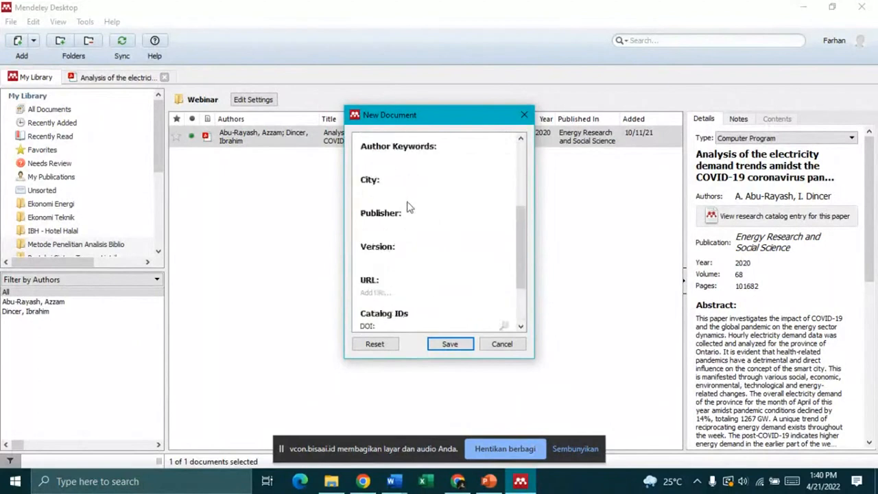
{"action": "scroll", "coordinate": [406, 215], "scroll_direction": "down", "scroll_amount": 6}
{"action": "scroll", "coordinate": [404, 186], "scroll_direction": "up", "scroll_amount": 6}
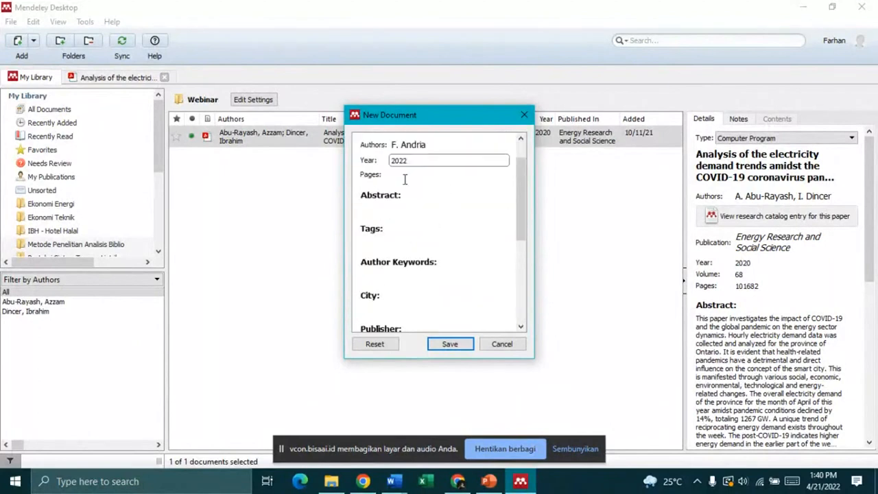
{"action": "left_click", "coordinate": [420, 208]}
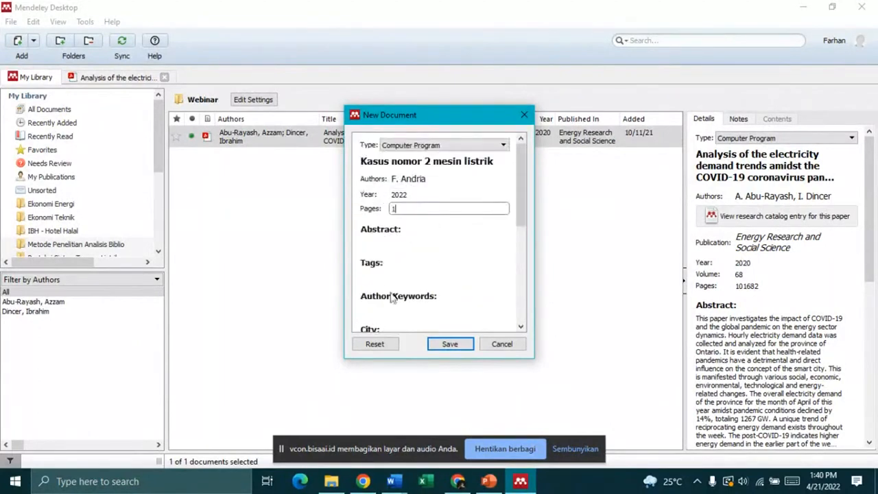
{"action": "scroll", "coordinate": [391, 274], "scroll_direction": "down", "scroll_amount": 3}
{"action": "left_click", "coordinate": [381, 188]}
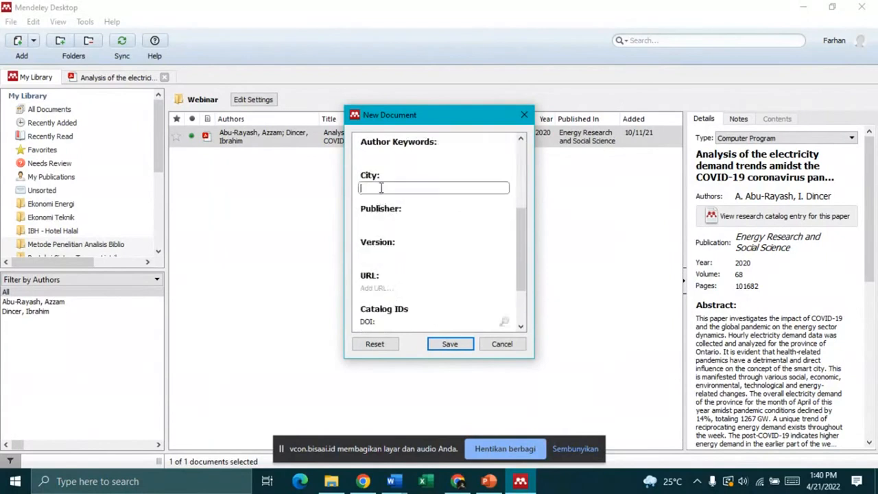
{"action": "type", "text": "Bandung"}
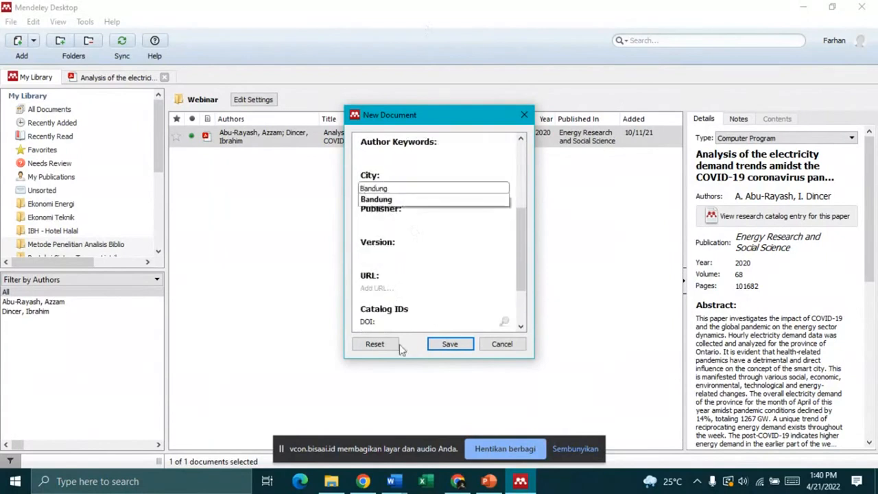
{"action": "left_click", "coordinate": [406, 211]}
{"action": "left_click", "coordinate": [449, 346]}
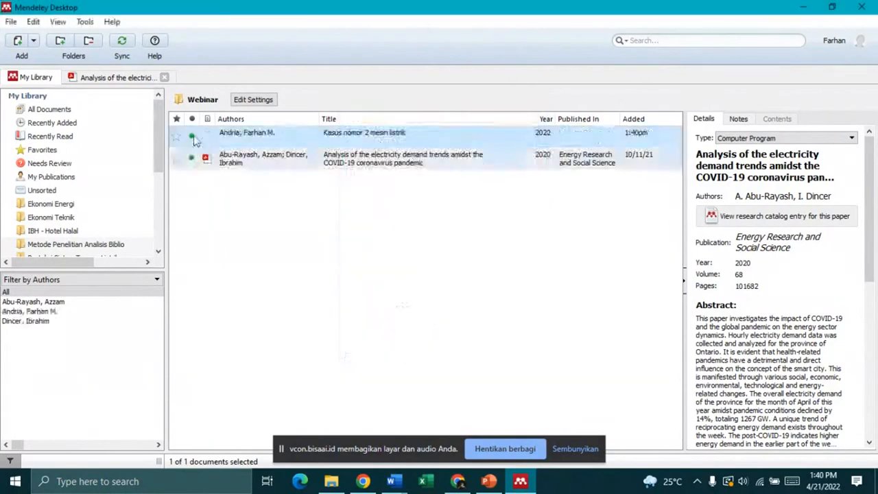
Step: Check the new Kasus nomor 2 entry's details, then bring Document1 forward in Word
{"action": "left_click", "coordinate": [403, 156]}
{"action": "left_click", "coordinate": [403, 137]}
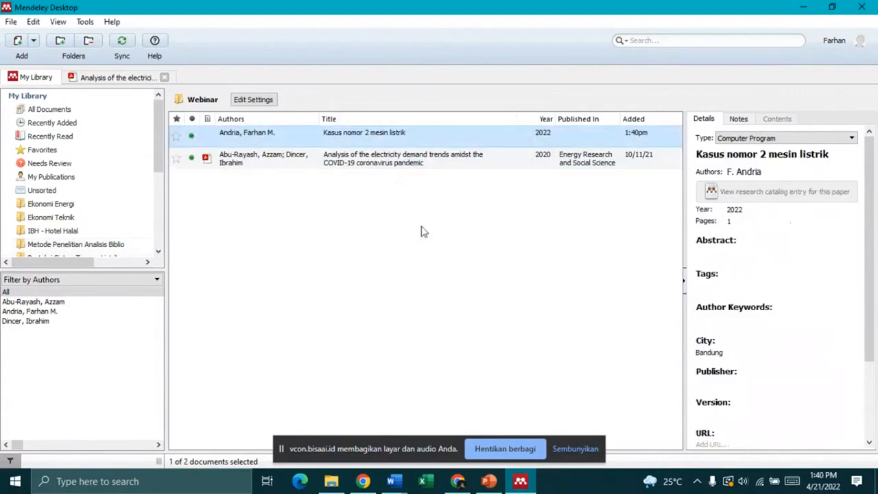
{"action": "left_click", "coordinate": [396, 482]}
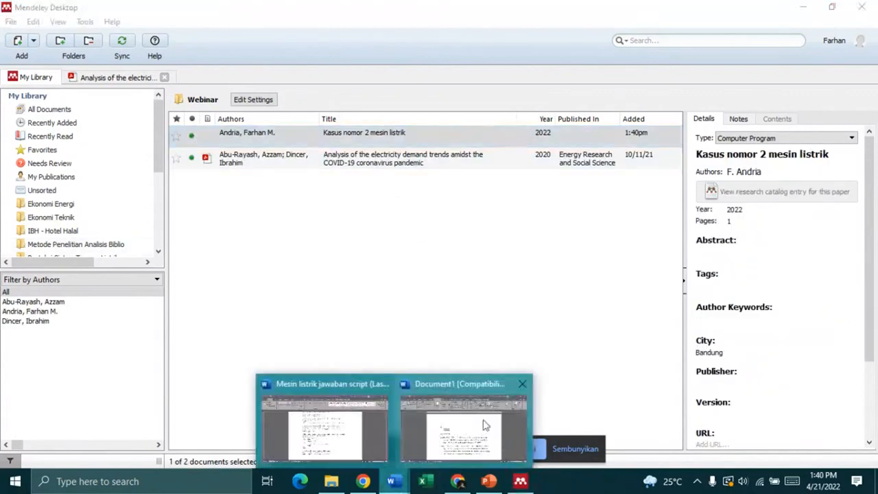
{"action": "left_click", "coordinate": [443, 428]}
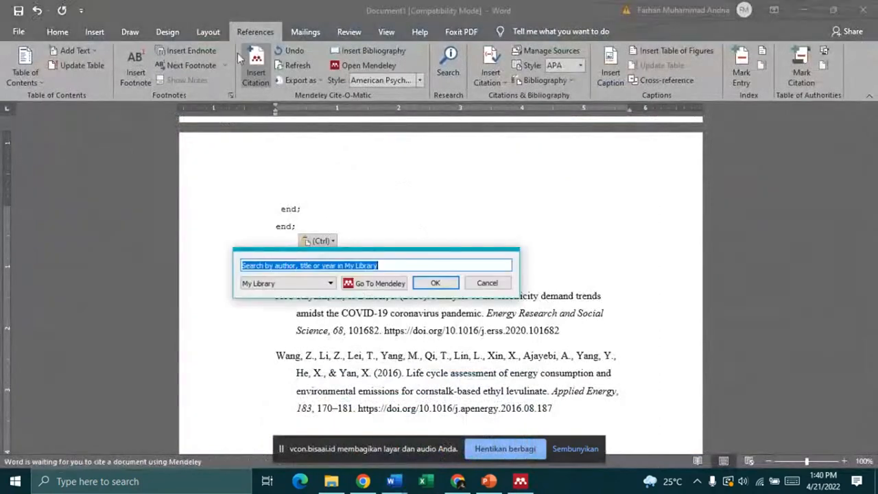
Step: Cite 'Kasus nomor 2 mesin listrik' after the MATLAB code by searching the author's surname
{"action": "type", "text": "andria"}
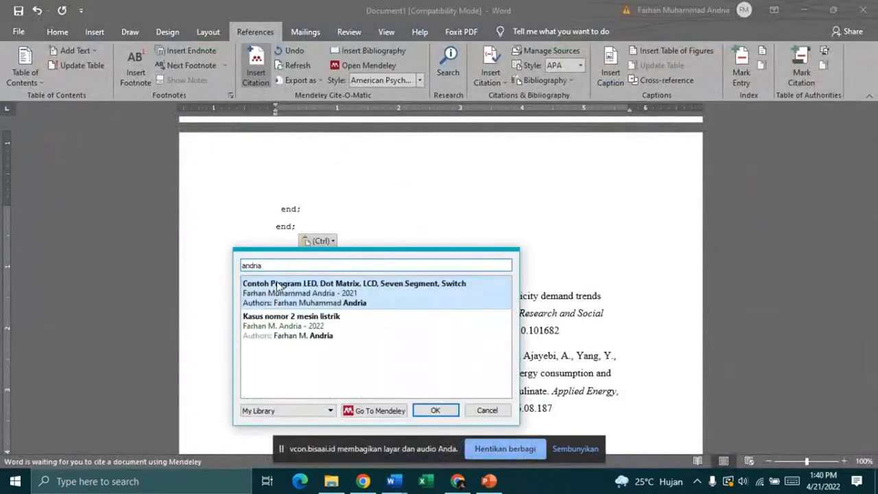
{"action": "left_click", "coordinate": [323, 335]}
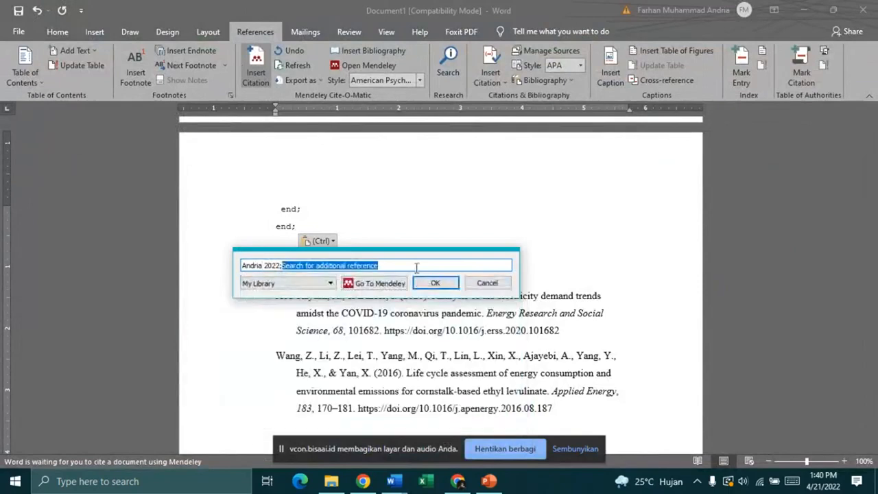
{"action": "left_click", "coordinate": [436, 284]}
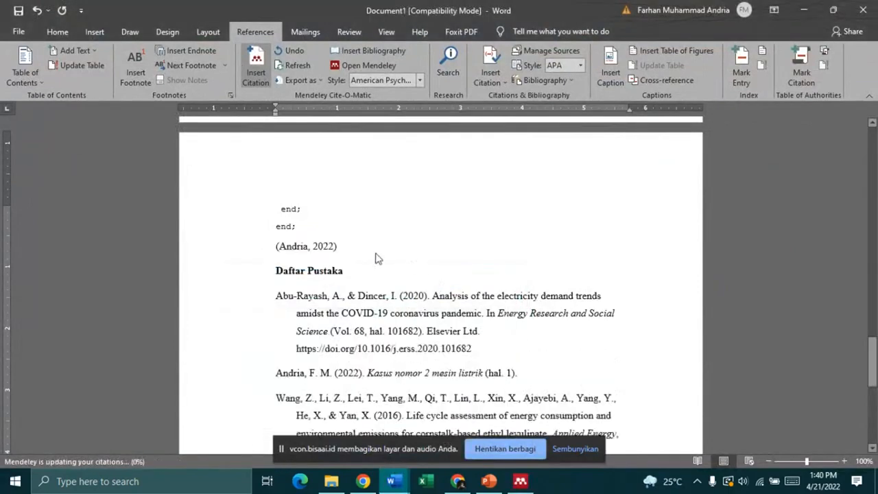
{"action": "left_click", "coordinate": [274, 249]}
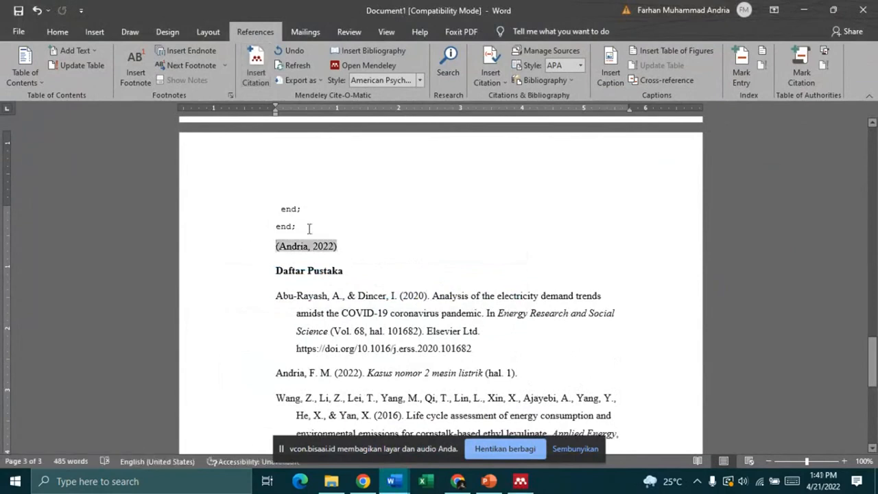
{"action": "scroll", "coordinate": [407, 272], "scroll_direction": "up", "scroll_amount": 4}
{"action": "scroll", "coordinate": [408, 272], "scroll_direction": "up", "scroll_amount": 14}
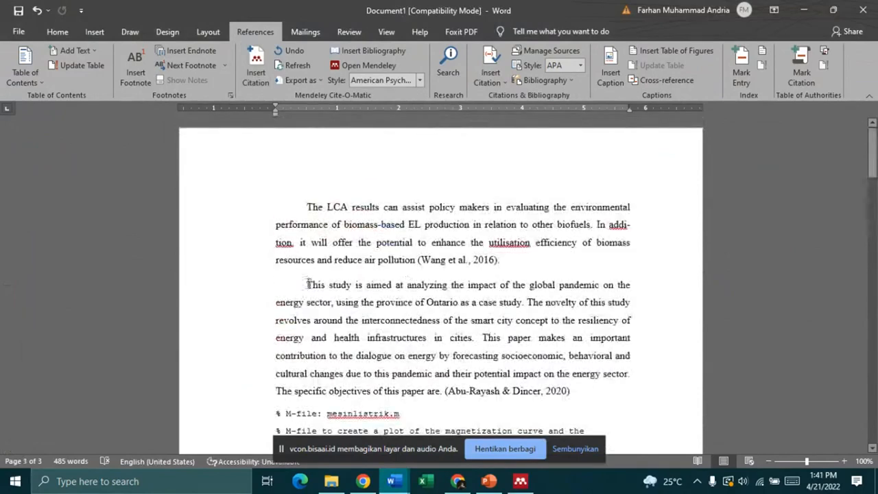
Step: Review the 'This study…' paragraph and its citation by selecting it
{"action": "left_click_drag", "start_coordinate": [306, 284], "coordinate": [435, 388]}
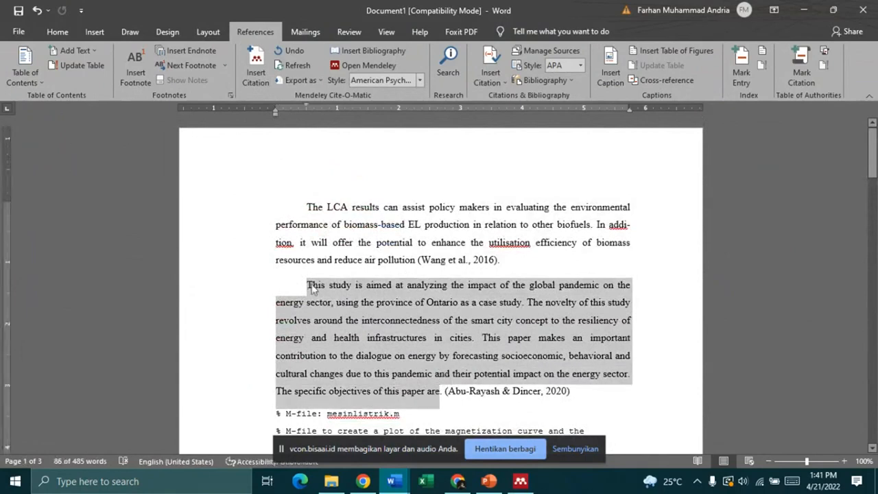
{"action": "left_click_drag", "start_coordinate": [308, 288], "coordinate": [442, 389]}
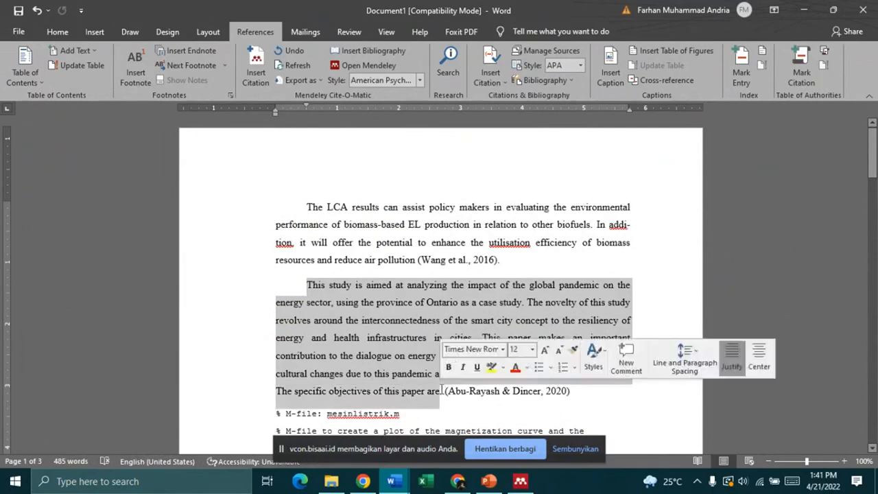
{"action": "left_click", "coordinate": [402, 339]}
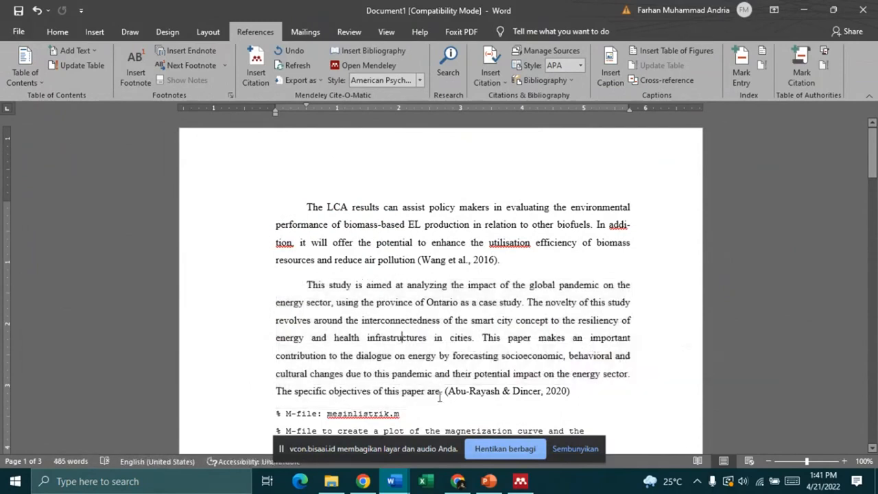
{"action": "left_click_drag", "start_coordinate": [443, 390], "coordinate": [317, 293]}
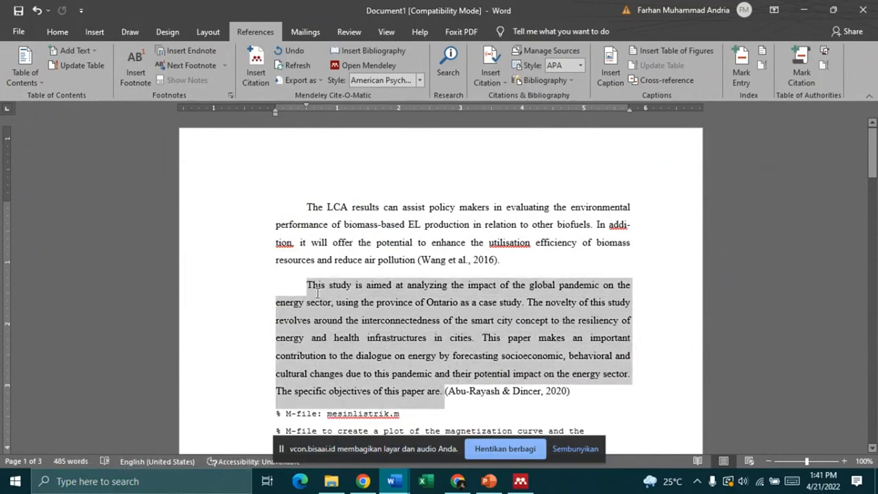
{"action": "left_click", "coordinate": [471, 363]}
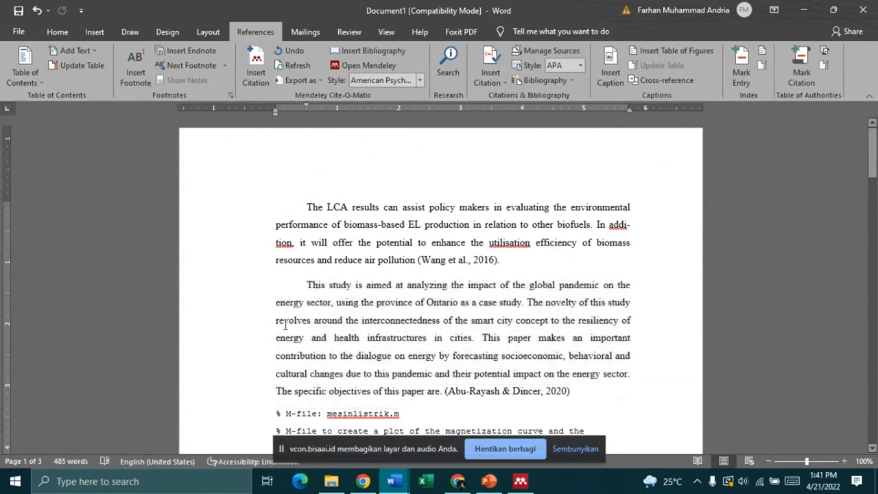
{"action": "scroll", "coordinate": [401, 276], "scroll_direction": "down", "scroll_amount": 3}
{"action": "scroll", "coordinate": [401, 275], "scroll_direction": "down", "scroll_amount": 4}
{"action": "scroll", "coordinate": [304, 197], "scroll_direction": "up", "scroll_amount": 5}
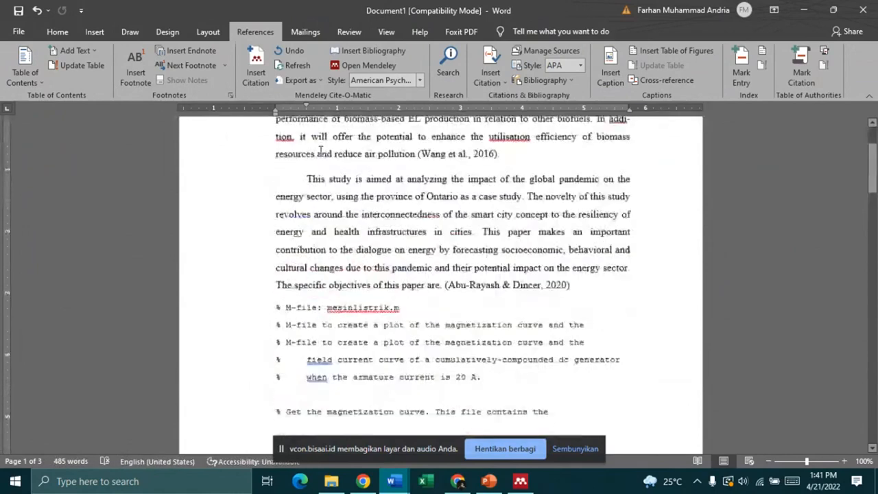
{"action": "left_click_drag", "start_coordinate": [305, 194], "coordinate": [578, 297]}
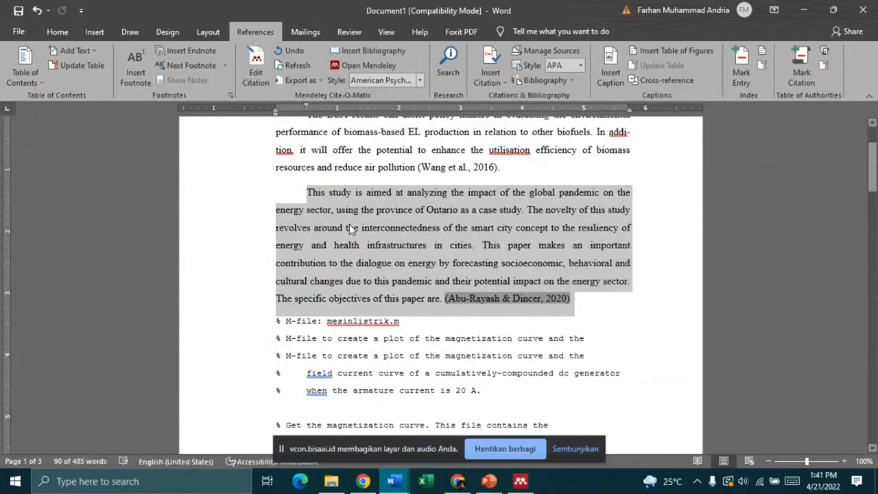
{"action": "left_click", "coordinate": [348, 269]}
Step: Inspect the new 2022 citation and bibliography, then switch to Mendeley Desktop
{"action": "scroll", "coordinate": [350, 288], "scroll_direction": "down", "scroll_amount": 10}
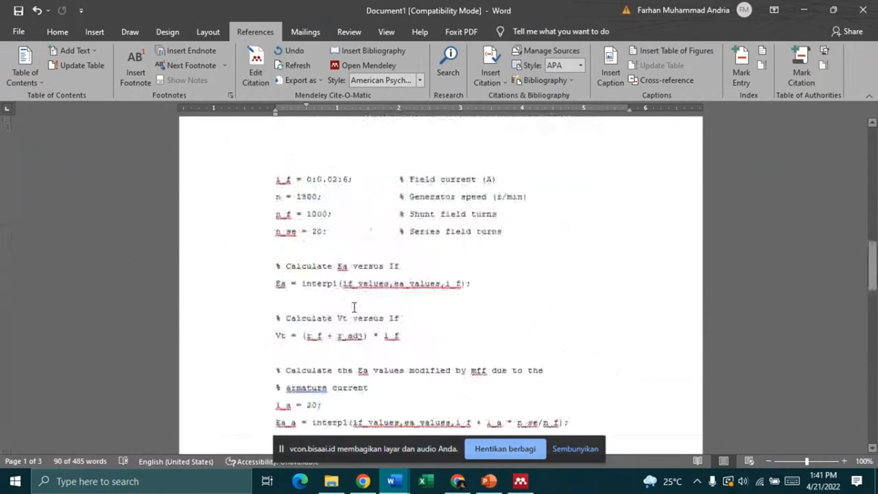
{"action": "scroll", "coordinate": [354, 307], "scroll_direction": "down", "scroll_amount": 15}
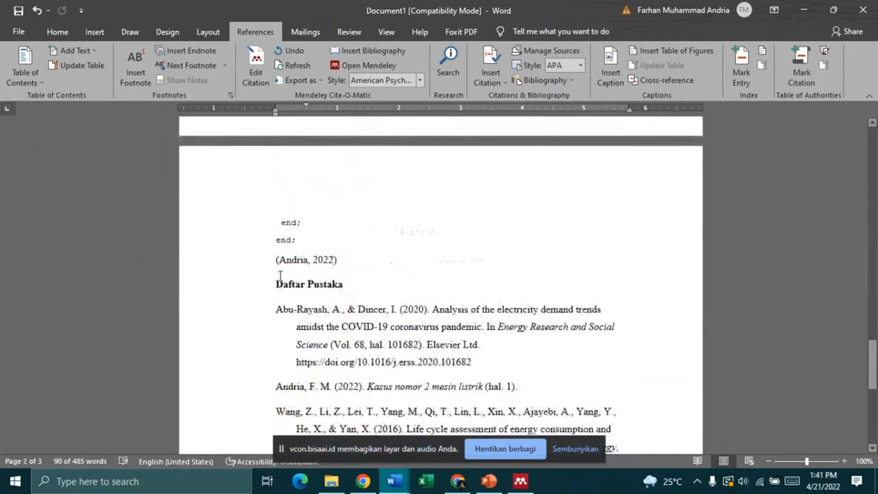
{"action": "scroll", "coordinate": [280, 276], "scroll_direction": "down", "scroll_amount": 1}
{"action": "left_click", "coordinate": [357, 229]}
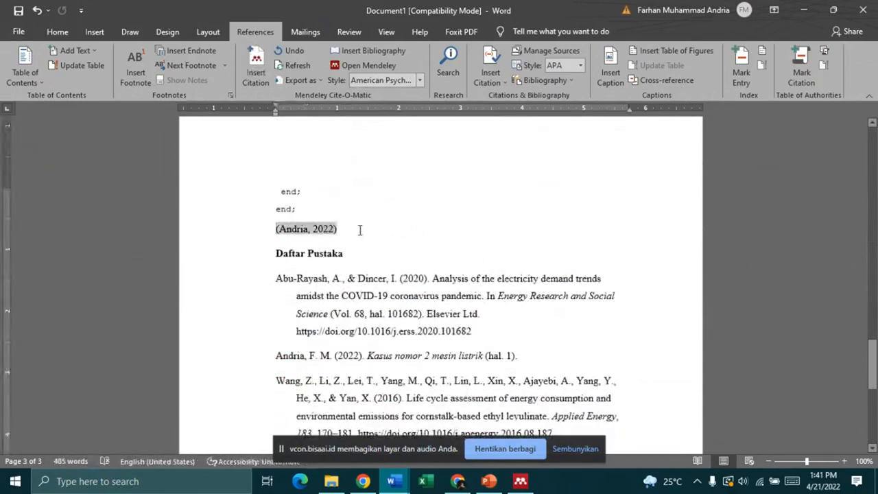
{"action": "left_click", "coordinate": [276, 229]}
{"action": "scroll", "coordinate": [457, 273], "scroll_direction": "down", "scroll_amount": 6}
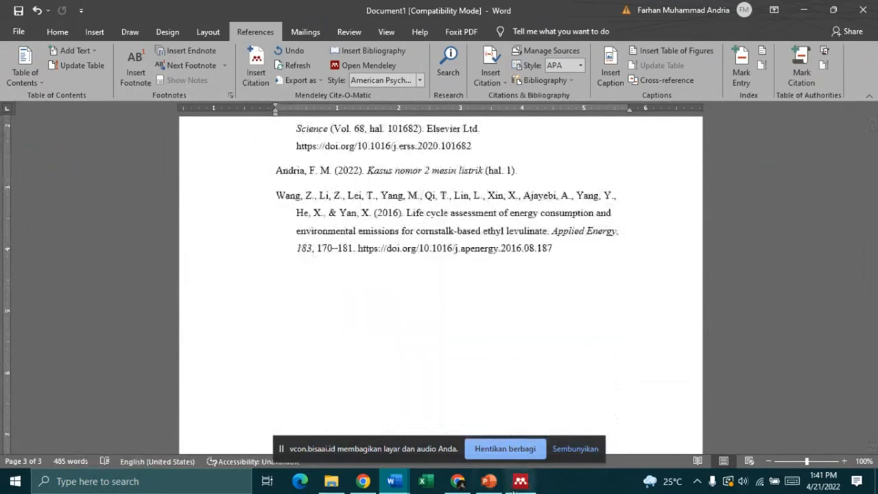
{"action": "left_click", "coordinate": [516, 488]}
{"action": "left_click", "coordinate": [33, 26]}
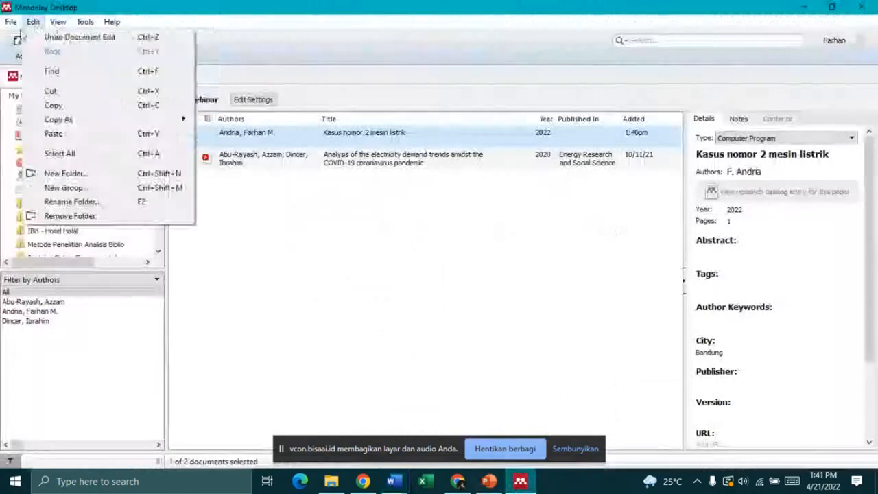
Step: Turn off View > Show Document Details to widen the document table
{"action": "mouse_move", "coordinate": [58, 22]}
{"action": "mouse_move", "coordinate": [83, 91]}
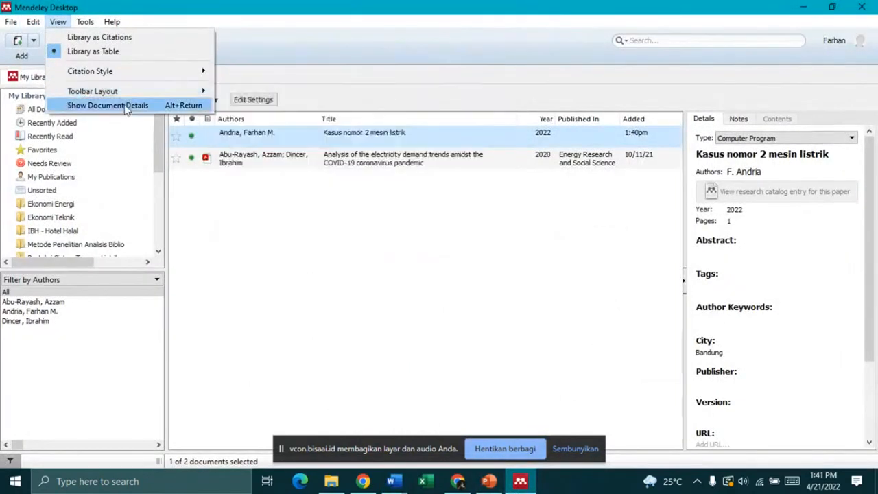
{"action": "left_click", "coordinate": [125, 106]}
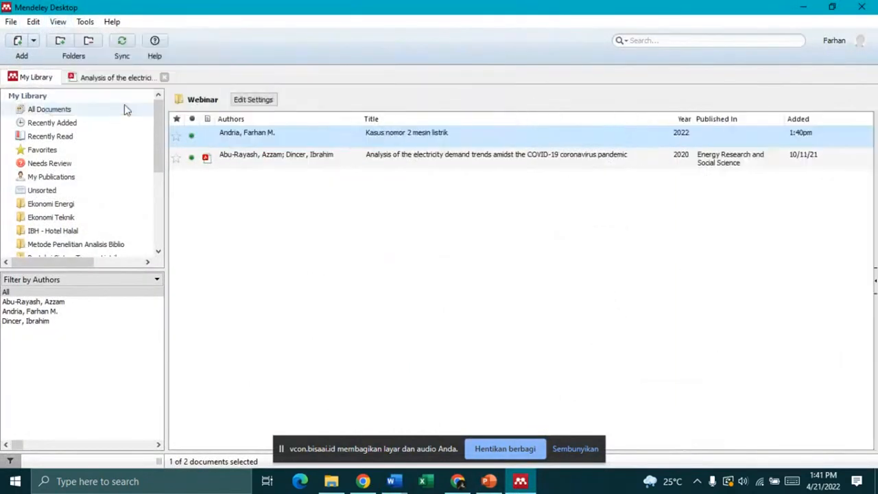
Step: Browse the View and File menus without choosing any command
{"action": "left_click", "coordinate": [58, 22]}
{"action": "mouse_move", "coordinate": [77, 23]}
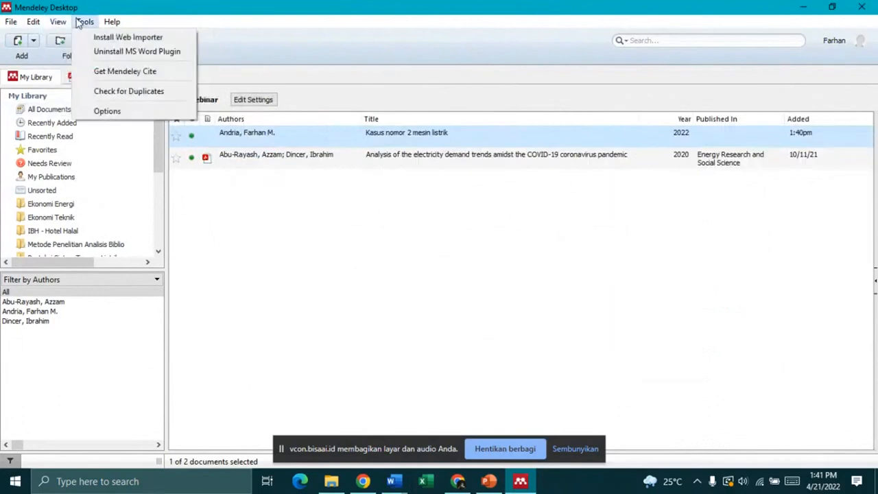
{"action": "mouse_move", "coordinate": [105, 25]}
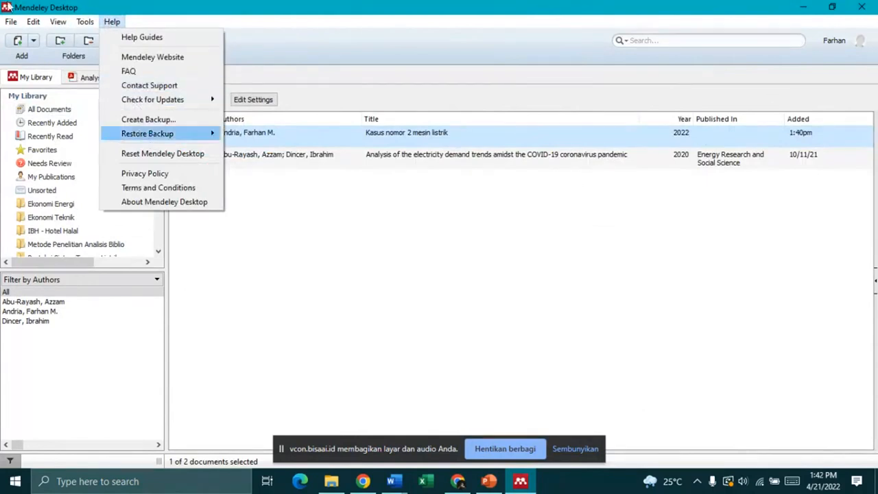
{"action": "left_click", "coordinate": [10, 22]}
{"action": "left_click", "coordinate": [11, 22]}
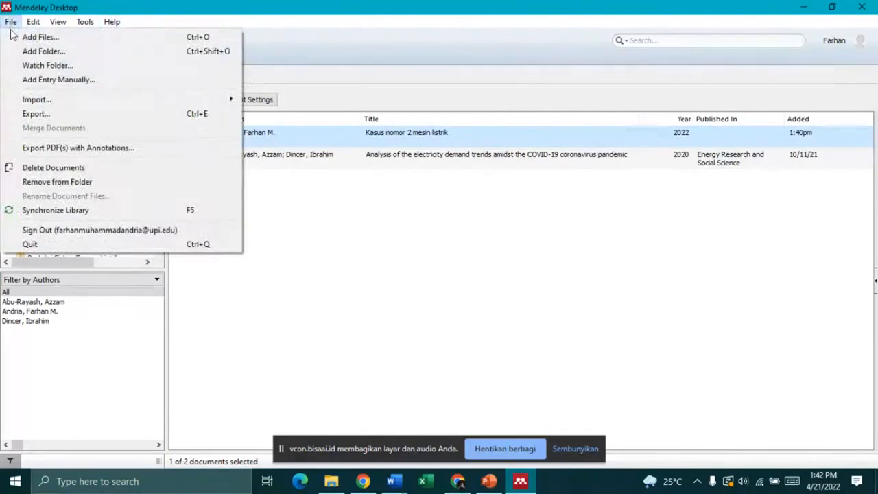
{"action": "mouse_move", "coordinate": [22, 28]}
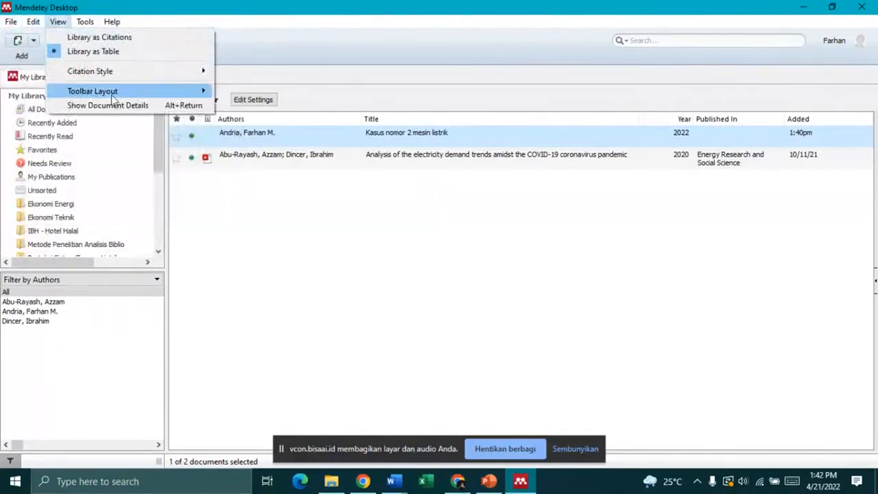
{"action": "left_click", "coordinate": [240, 5]}
Step: Open the Ekonomi Teknik folder and glance at its options and sync settings
{"action": "scroll", "coordinate": [59, 234], "scroll_direction": "down", "scroll_amount": 3}
{"action": "scroll", "coordinate": [72, 194], "scroll_direction": "up", "scroll_amount": 3}
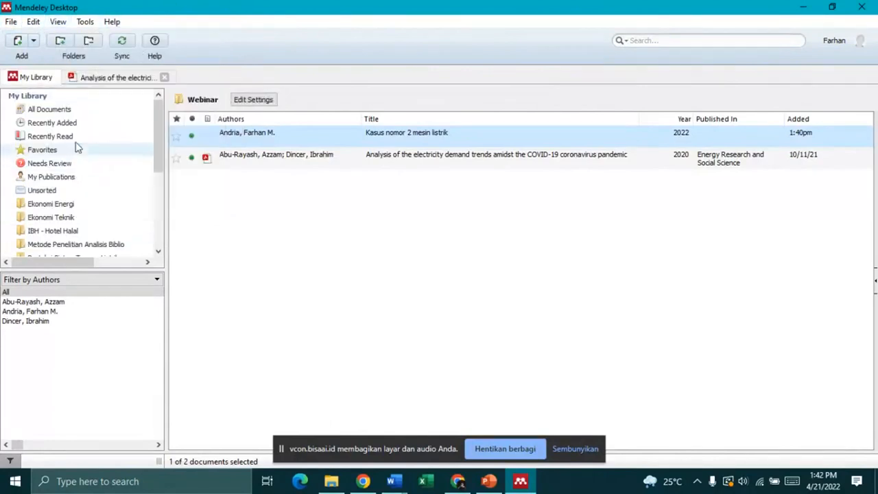
{"action": "left_click", "coordinate": [75, 137]}
{"action": "left_click", "coordinate": [69, 218]}
{"action": "right_click", "coordinate": [69, 217]}
{"action": "key", "text": "Escape"}
{"action": "left_click", "coordinate": [279, 99]}
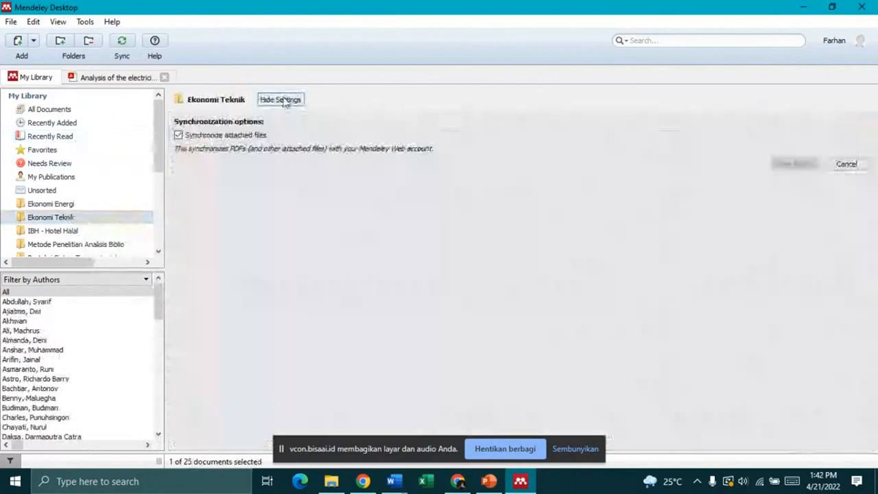
{"action": "left_click", "coordinate": [284, 100]}
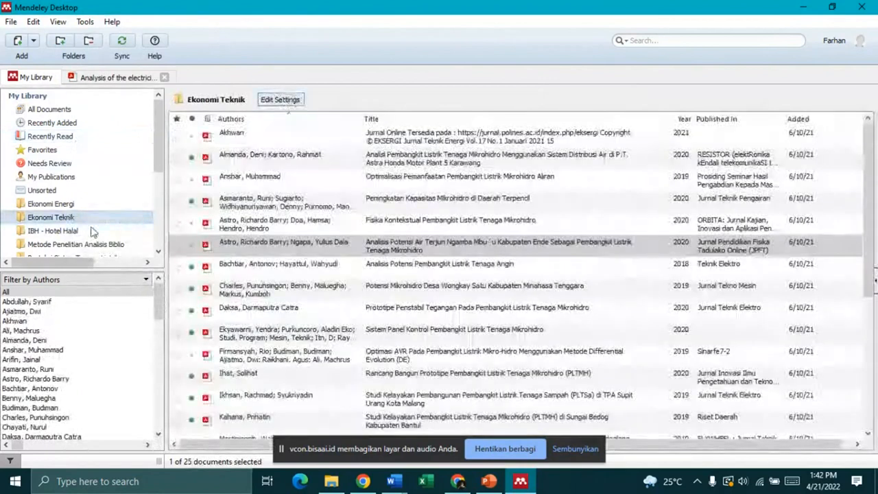
Step: Open the Webinar folder and inspect the actions for the 'Kasus nomor 2 mesin listrik' reference
{"action": "scroll", "coordinate": [83, 231], "scroll_direction": "down", "scroll_amount": 5}
{"action": "scroll", "coordinate": [82, 219], "scroll_direction": "up", "scroll_amount": 2}
{"action": "left_click", "coordinate": [41, 209]}
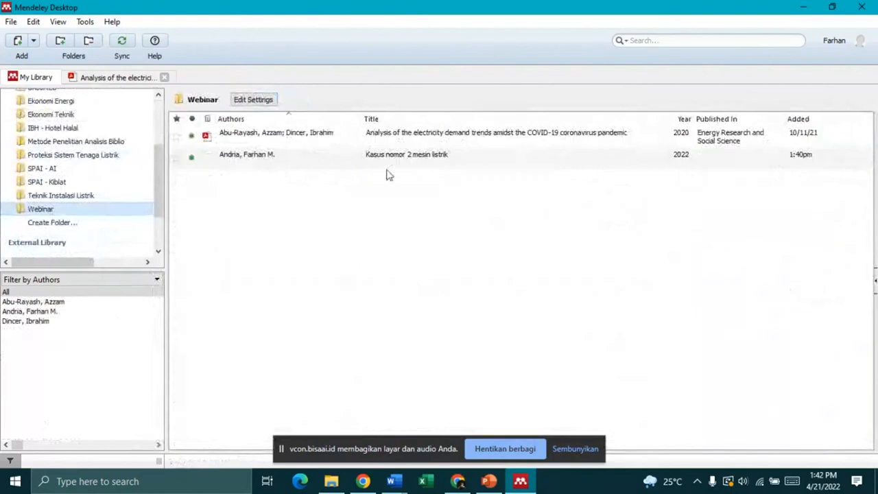
{"action": "left_click", "coordinate": [345, 158]}
{"action": "right_click", "coordinate": [345, 157]}
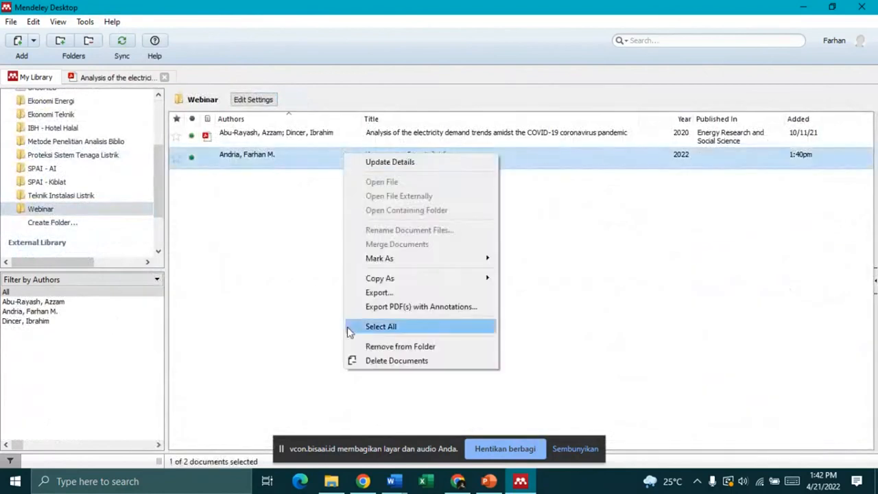
{"action": "left_click", "coordinate": [315, 290]}
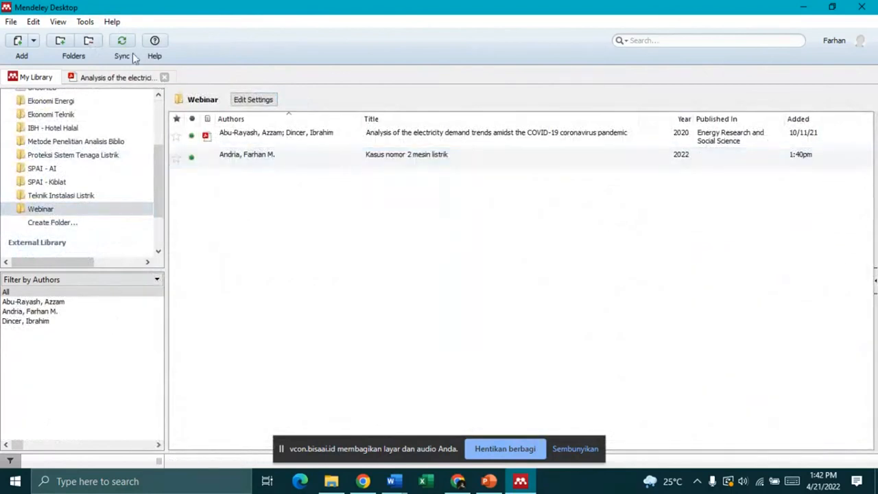
{"action": "left_click", "coordinate": [416, 165]}
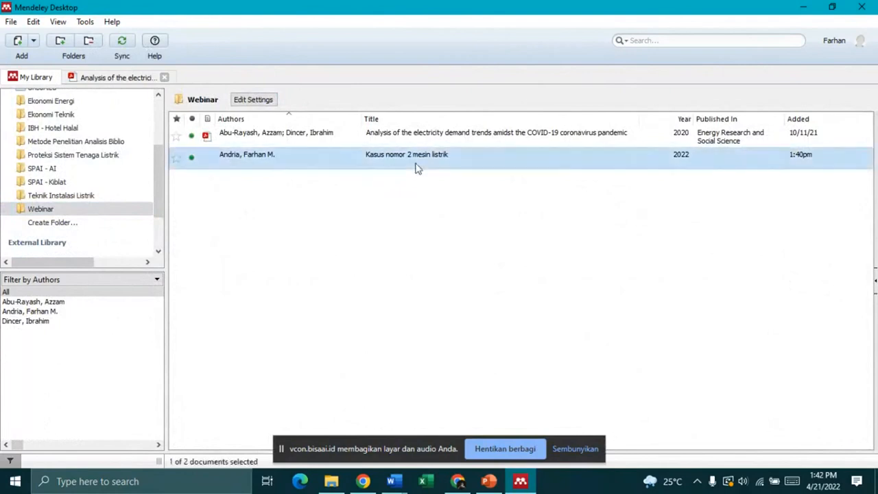
{"action": "right_click", "coordinate": [416, 166]}
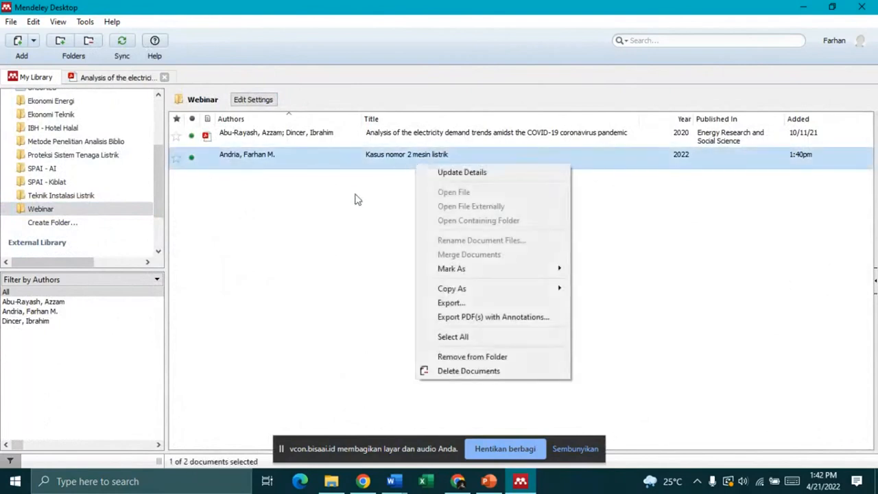
{"action": "left_click", "coordinate": [384, 275]}
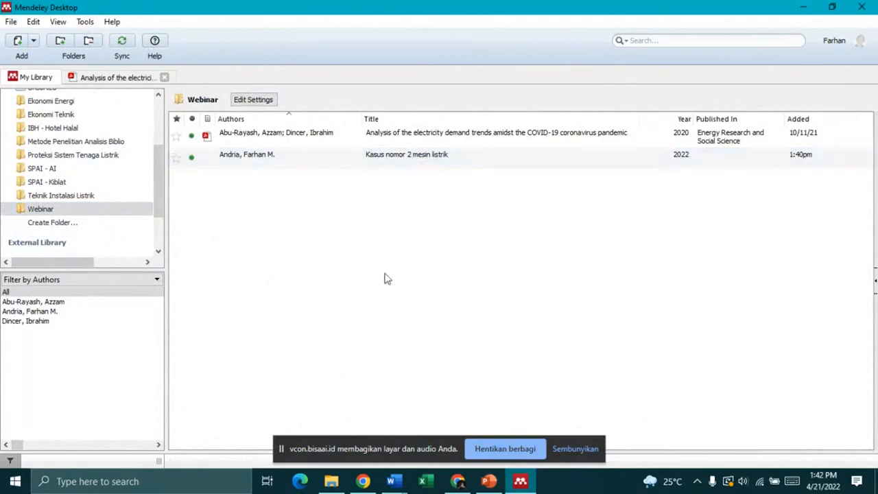
Step: Look over the Add document options and the Tools menu
{"action": "left_click", "coordinate": [35, 41]}
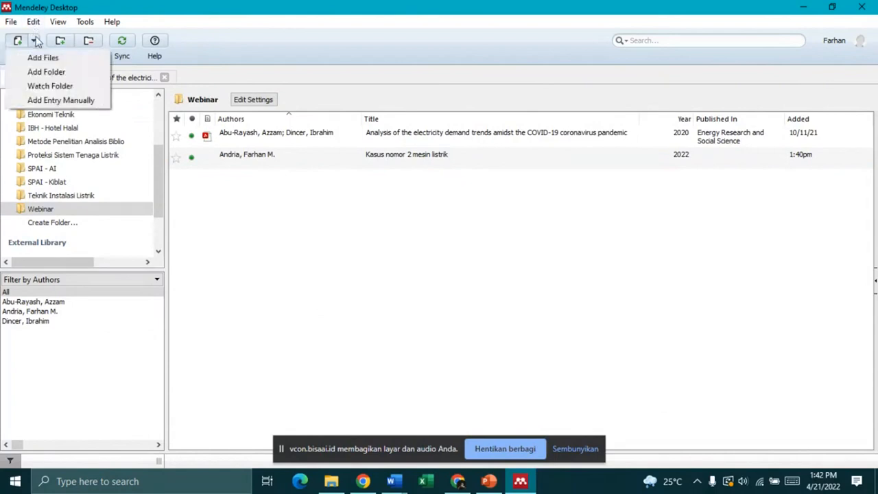
{"action": "left_click", "coordinate": [78, 22]}
{"action": "left_click", "coordinate": [121, 4]}
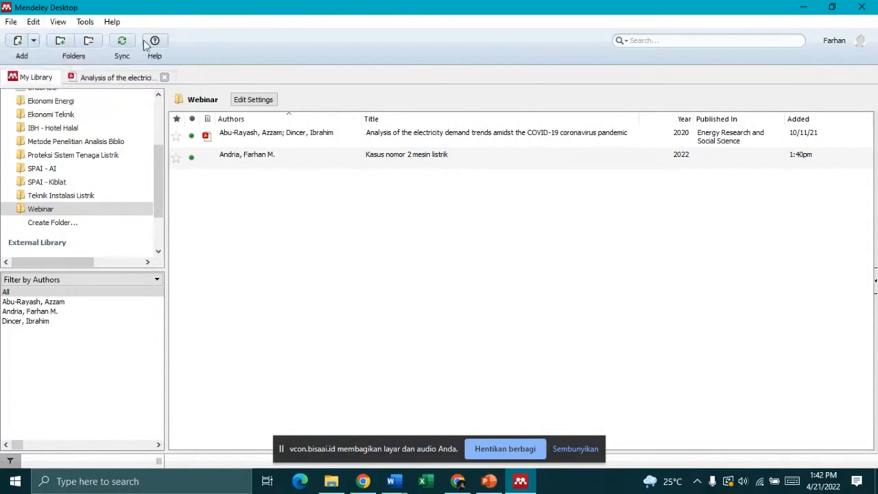
{"action": "left_click", "coordinate": [59, 22]}
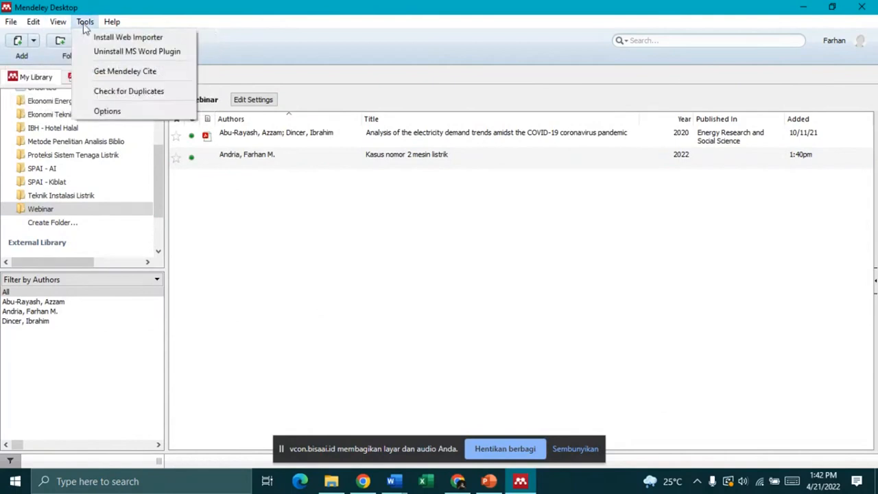
Step: Open Mendeley's Options, scroll the Document Details field list, then switch to Word's Document1
{"action": "left_click", "coordinate": [108, 110]}
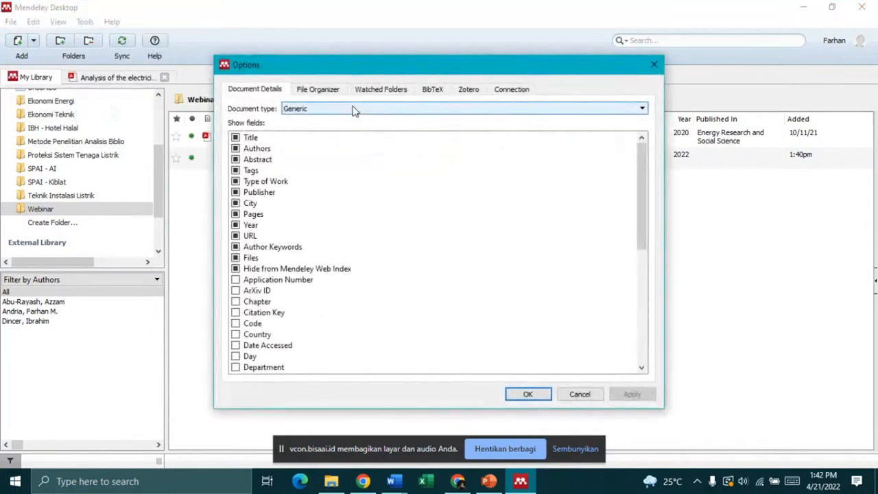
{"action": "left_click_drag", "start_coordinate": [642, 176], "coordinate": [642, 249]}
{"action": "left_click", "coordinate": [392, 480]}
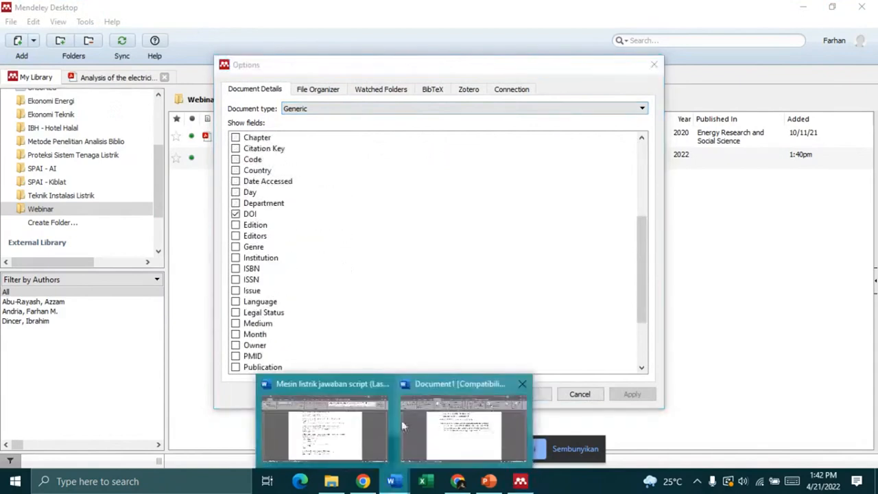
{"action": "left_click", "coordinate": [449, 425]}
Step: Scroll the Daftar Pustaka bibliography and place the cursor after its last reference
{"action": "scroll", "coordinate": [545, 283], "scroll_direction": "up", "scroll_amount": 3}
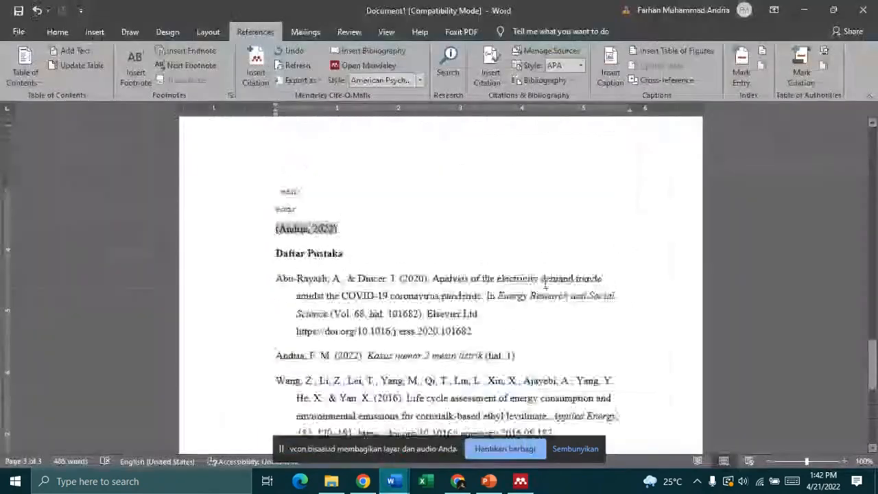
{"action": "scroll", "coordinate": [545, 283], "scroll_direction": "up", "scroll_amount": 4}
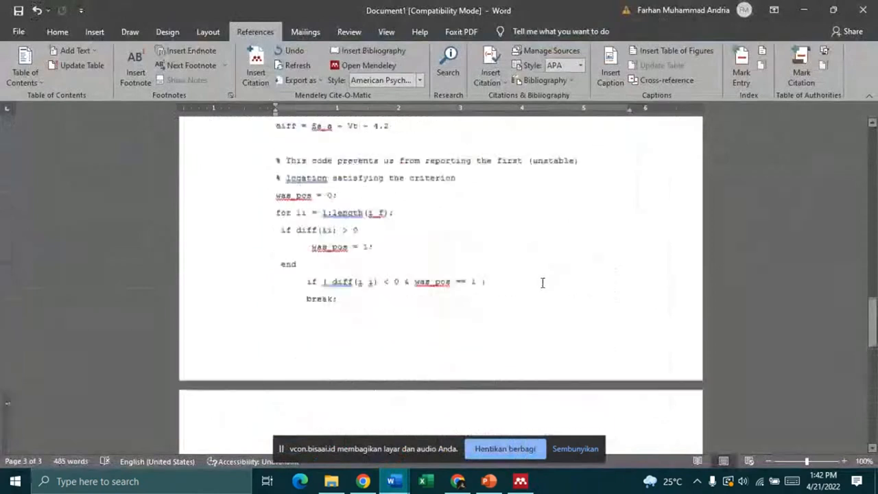
{"action": "scroll", "coordinate": [541, 283], "scroll_direction": "down", "scroll_amount": 5}
{"action": "scroll", "coordinate": [541, 283], "scroll_direction": "down", "scroll_amount": 1}
{"action": "left_click", "coordinate": [553, 341]}
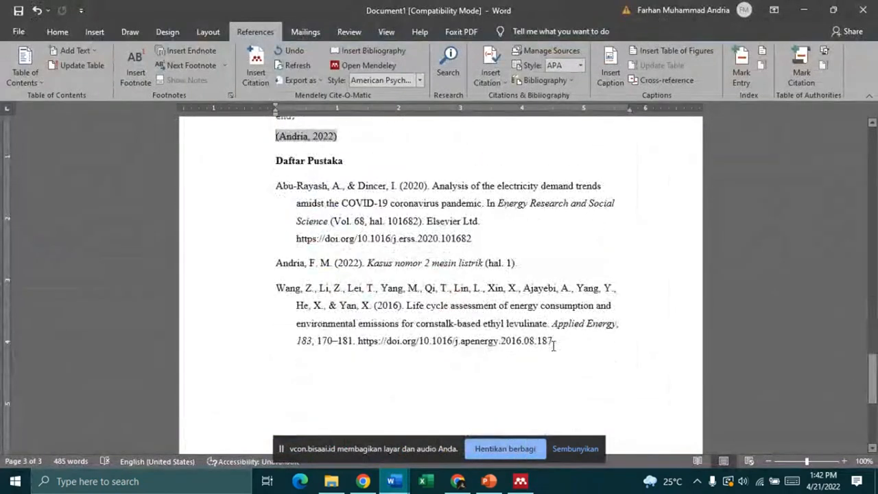
Step: Back in the Document Details options, tick the Country, ISSN and ISBN fields
{"action": "left_click", "coordinate": [519, 483]}
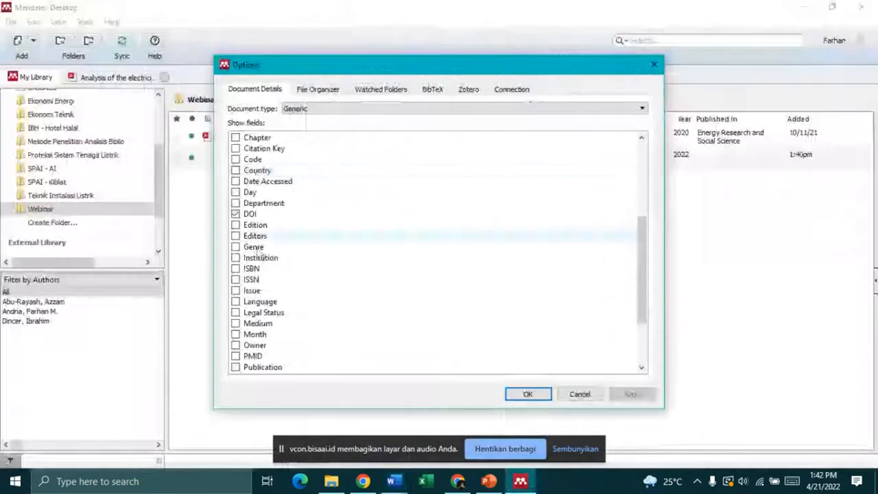
{"action": "scroll", "coordinate": [251, 254], "scroll_direction": "down", "scroll_amount": 3}
{"action": "scroll", "coordinate": [240, 349], "scroll_direction": "up", "scroll_amount": 8}
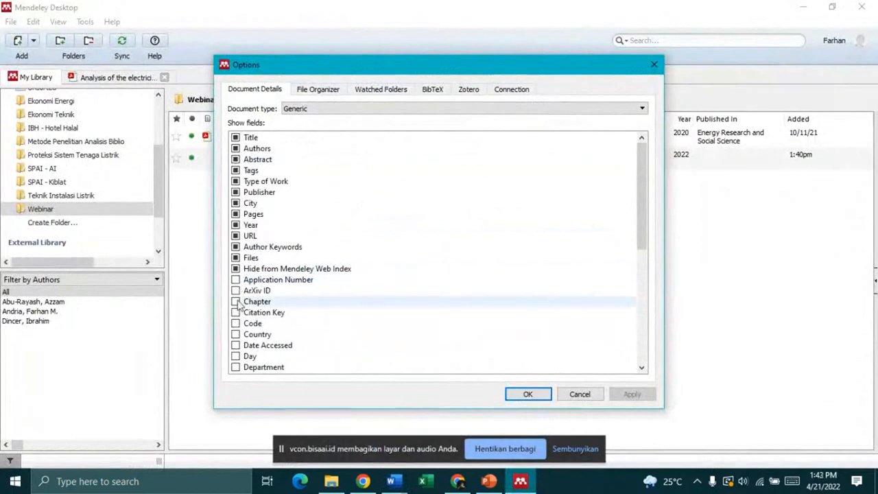
{"action": "left_click", "coordinate": [236, 335]}
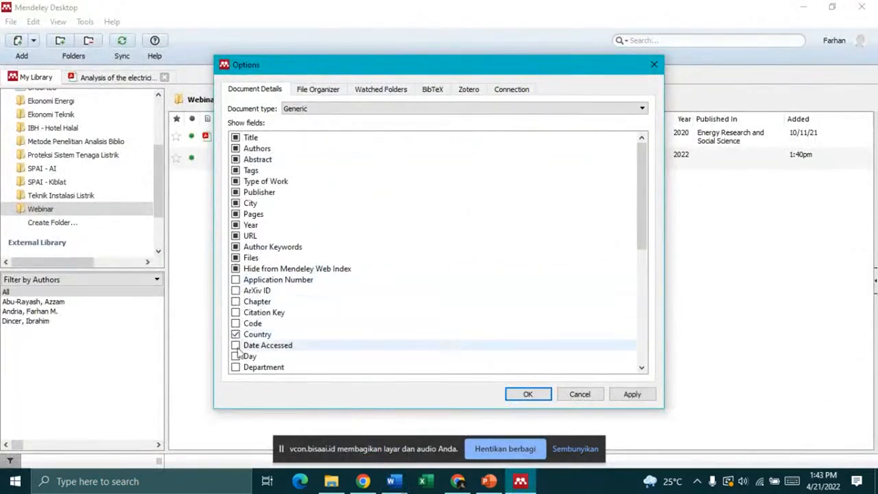
{"action": "scroll", "coordinate": [238, 326], "scroll_direction": "down", "scroll_amount": 4}
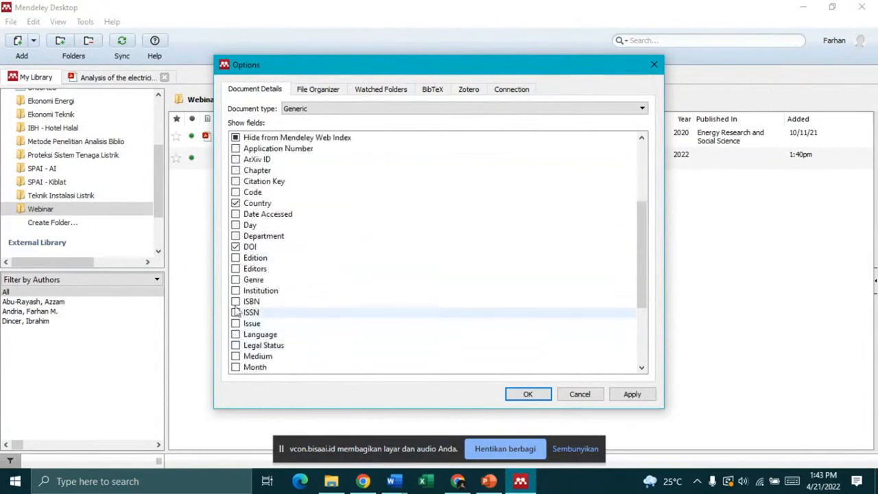
{"action": "left_click", "coordinate": [235, 312]}
{"action": "left_click", "coordinate": [235, 301]}
{"action": "scroll", "coordinate": [236, 306], "scroll_direction": "down", "scroll_amount": 4}
{"action": "scroll", "coordinate": [234, 240], "scroll_direction": "up", "scroll_amount": 1}
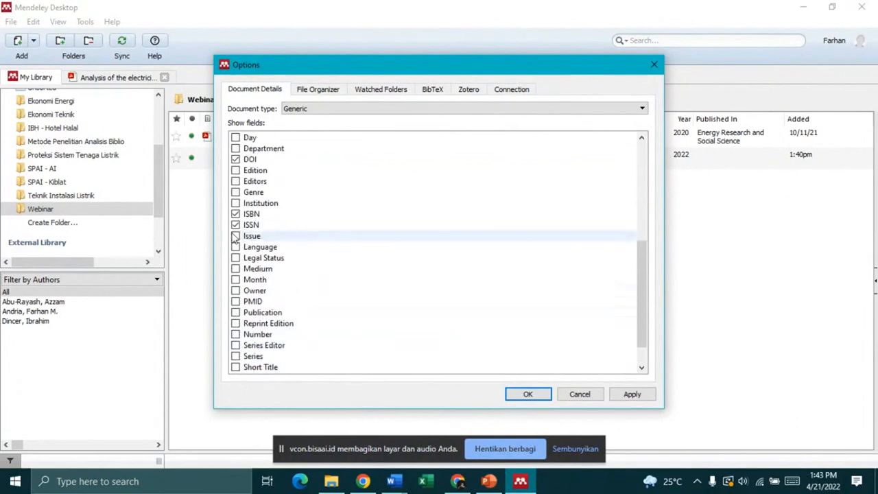
Step: Untick the ISBN, ISSN and Country fields again
{"action": "left_click", "coordinate": [236, 226]}
{"action": "left_click", "coordinate": [236, 215]}
{"action": "scroll", "coordinate": [236, 213], "scroll_direction": "up", "scroll_amount": 3}
{"action": "left_click", "coordinate": [235, 215]}
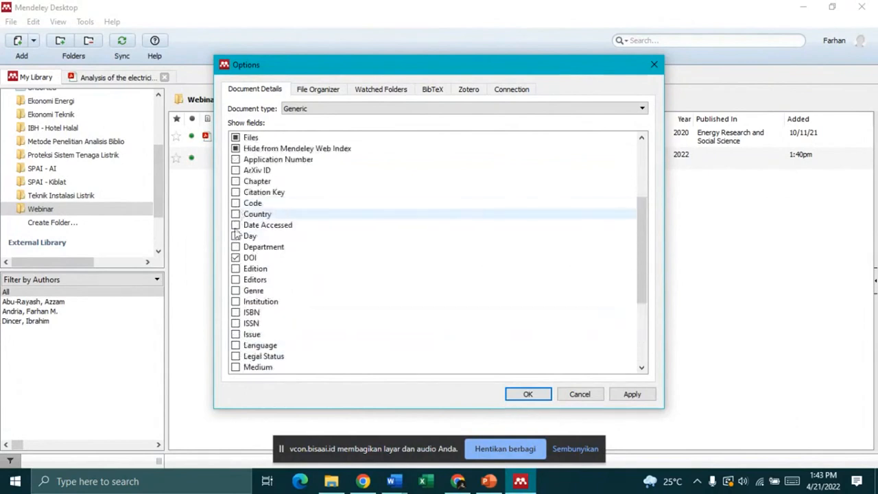
{"action": "scroll", "coordinate": [309, 280], "scroll_direction": "up", "scroll_amount": 4}
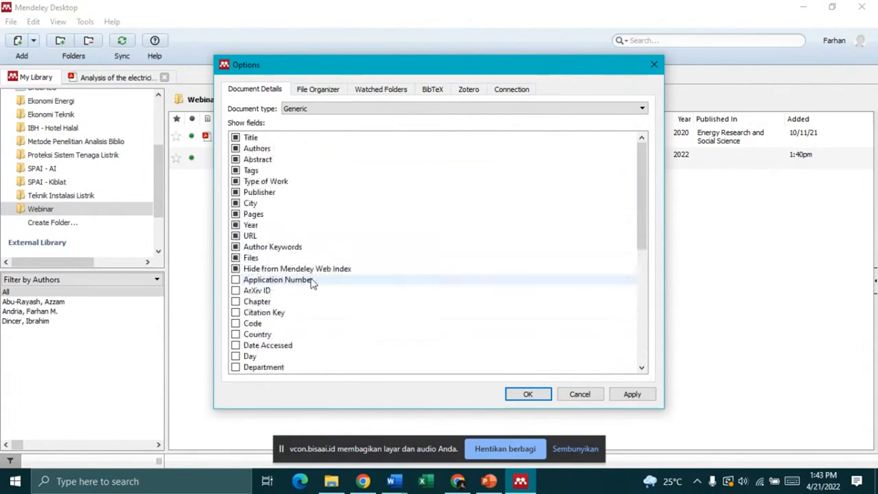
Step: Browse the File Organizer and Watched Folders tabs, then cancel the Options dialog
{"action": "left_click", "coordinate": [332, 91]}
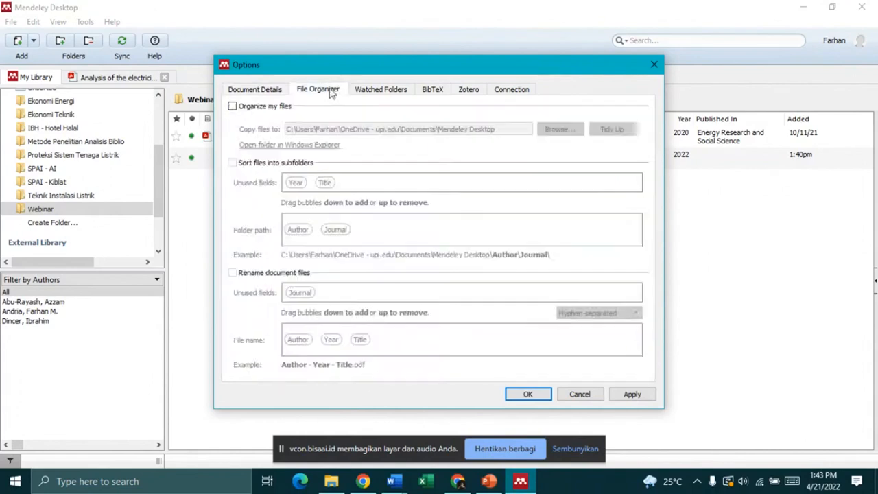
{"action": "left_click", "coordinate": [381, 90]}
{"action": "left_click", "coordinate": [328, 89]}
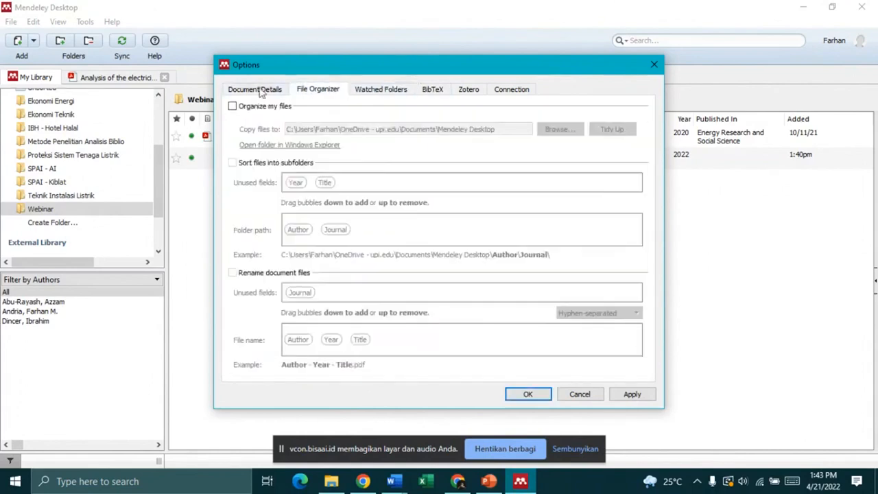
{"action": "left_click", "coordinate": [260, 91]}
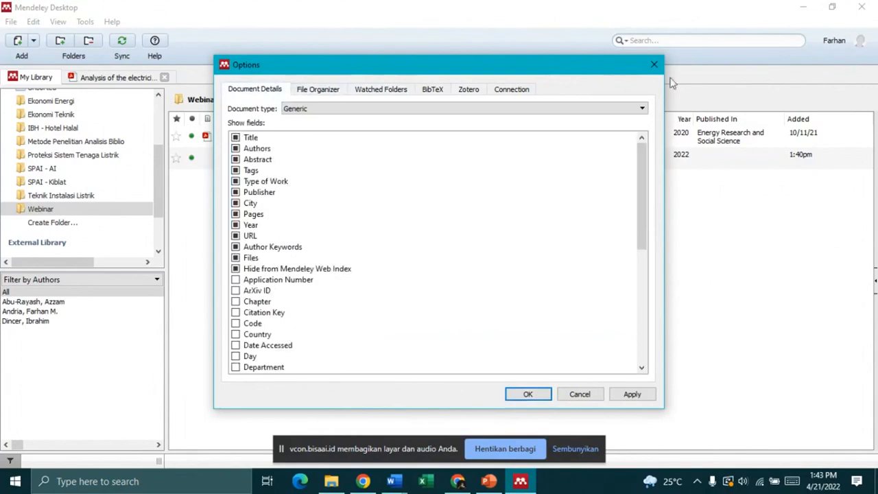
{"action": "left_click", "coordinate": [579, 395]}
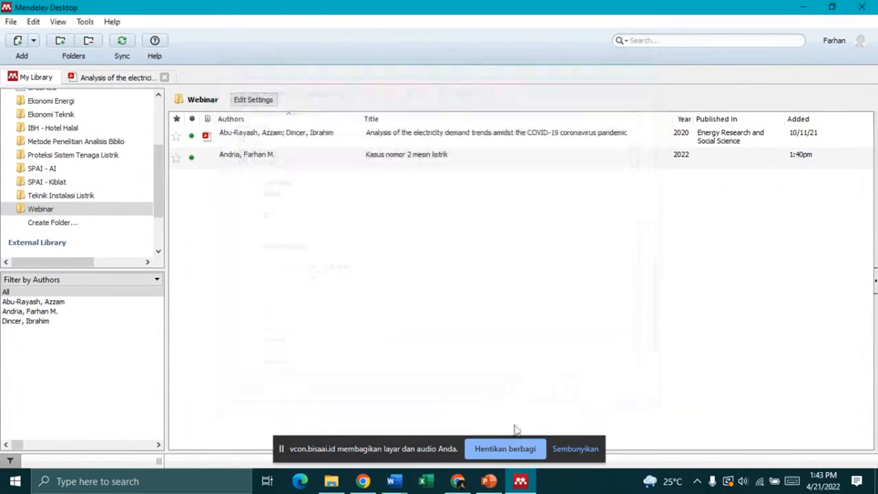
Step: Bring the PPT Webinar presentation forward and scroll through its slide thumbnails
{"action": "left_click", "coordinate": [393, 480]}
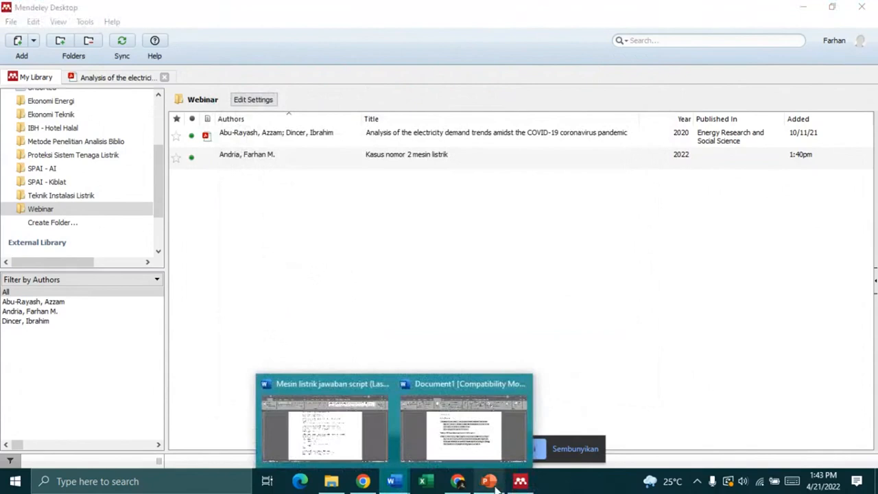
{"action": "left_click", "coordinate": [493, 482]}
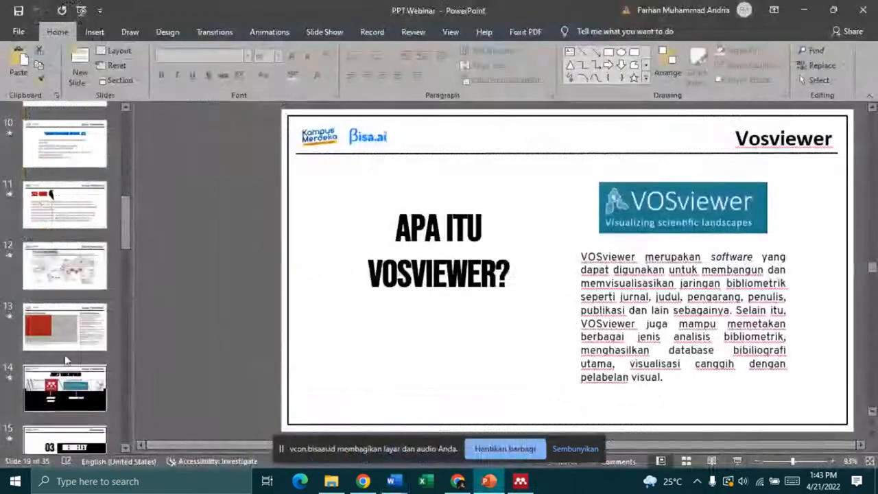
{"action": "scroll", "coordinate": [71, 176], "scroll_direction": "up", "scroll_amount": 3}
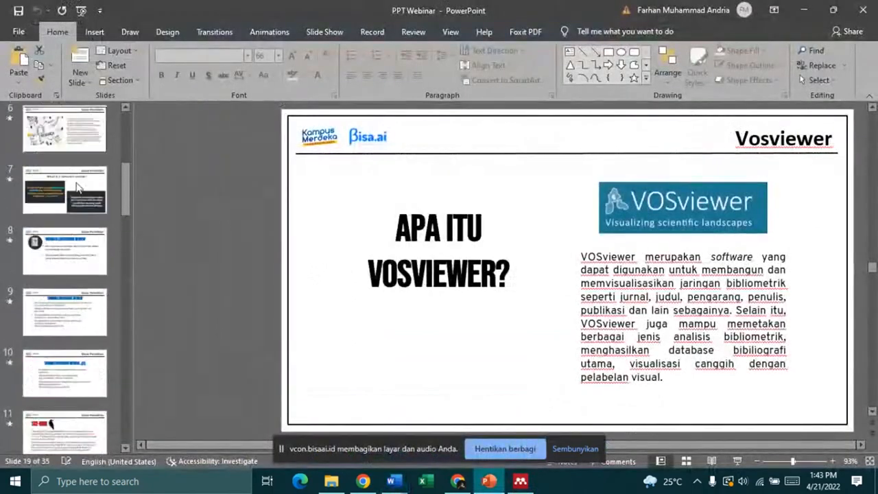
{"action": "scroll", "coordinate": [87, 247], "scroll_direction": "down", "scroll_amount": 2}
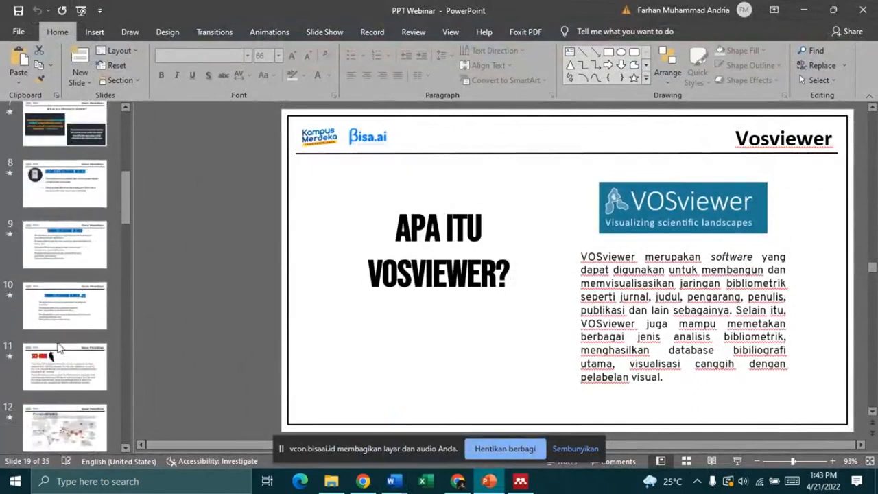
{"action": "scroll", "coordinate": [34, 403], "scroll_direction": "down", "scroll_amount": 3}
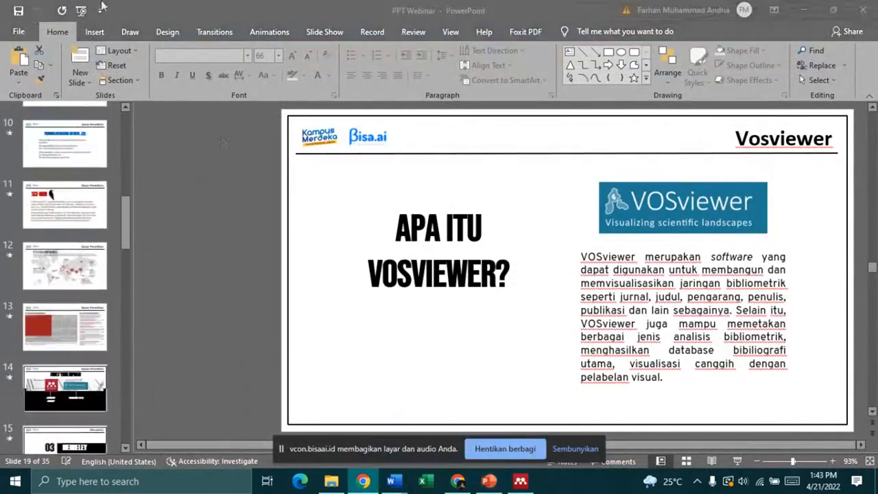
Step: Minimize PowerPoint and switch to the Meetup - 5857 tab in Chrome
{"action": "left_click", "coordinate": [805, 13]}
{"action": "left_click", "coordinate": [447, 483]}
{"action": "left_click", "coordinate": [51, 10]}
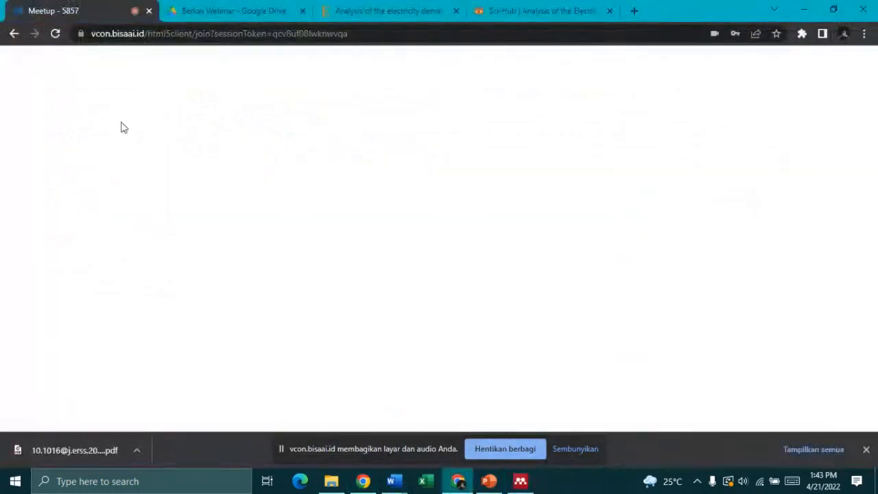
Step: Scroll the Meetup tab, then bring Mendeley forward and minimize it to reveal Word's Daftar Pustaka
{"action": "scroll", "coordinate": [76, 309], "scroll_direction": "down", "scroll_amount": 3}
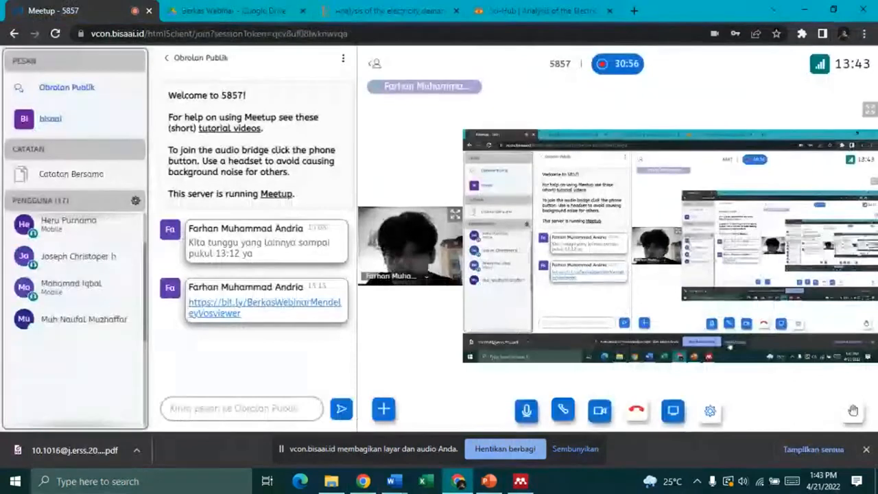
{"action": "mouse_move", "coordinate": [521, 484]}
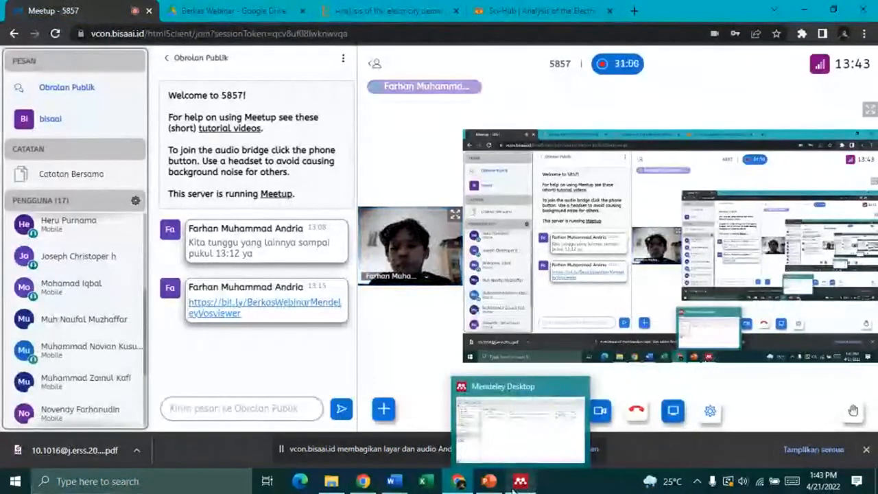
{"action": "left_click", "coordinate": [521, 482]}
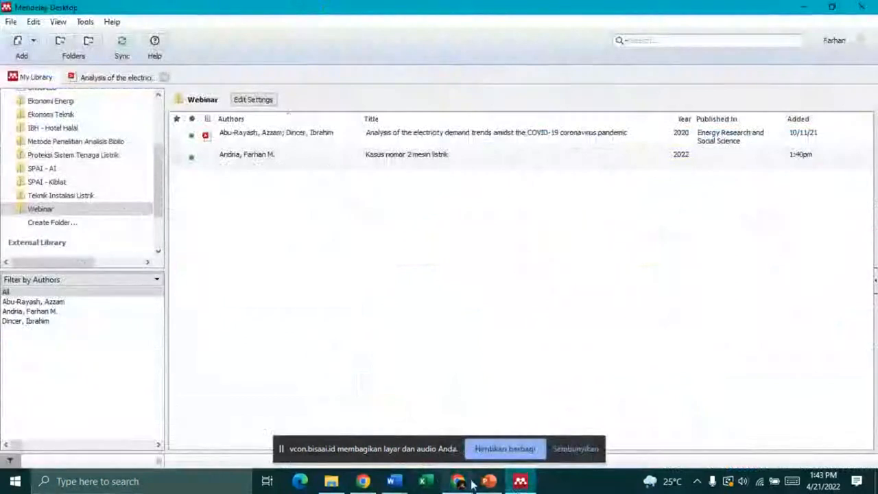
{"action": "left_click", "coordinate": [799, 6]}
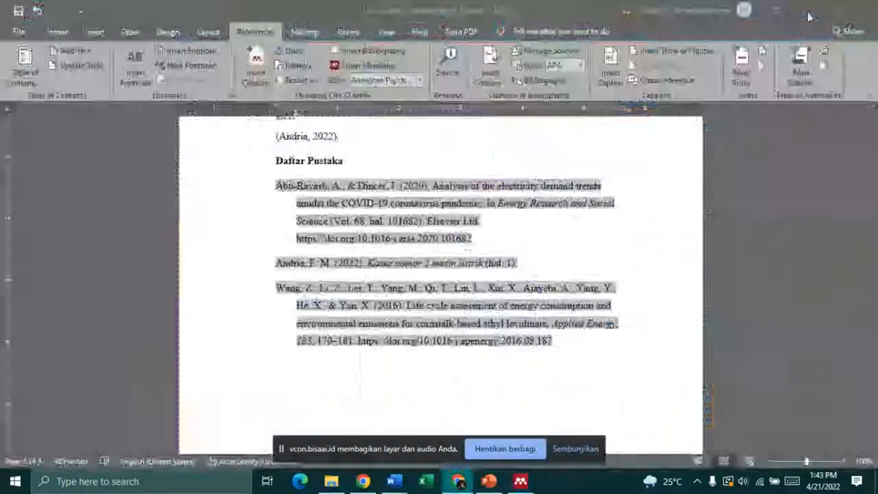
Step: Minimize Word, launch VOSviewer from its desktop shortcut, then bring the Word reference list back
{"action": "left_click", "coordinate": [805, 11]}
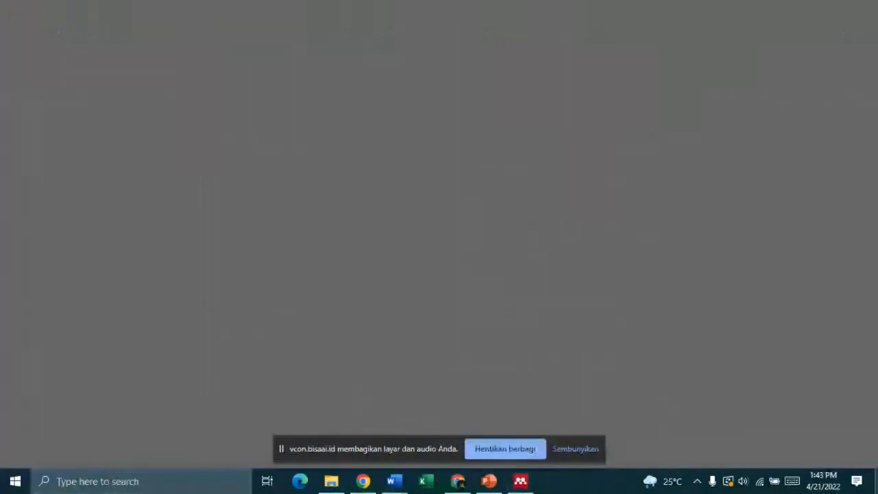
{"action": "double_click", "coordinate": [74, 80]}
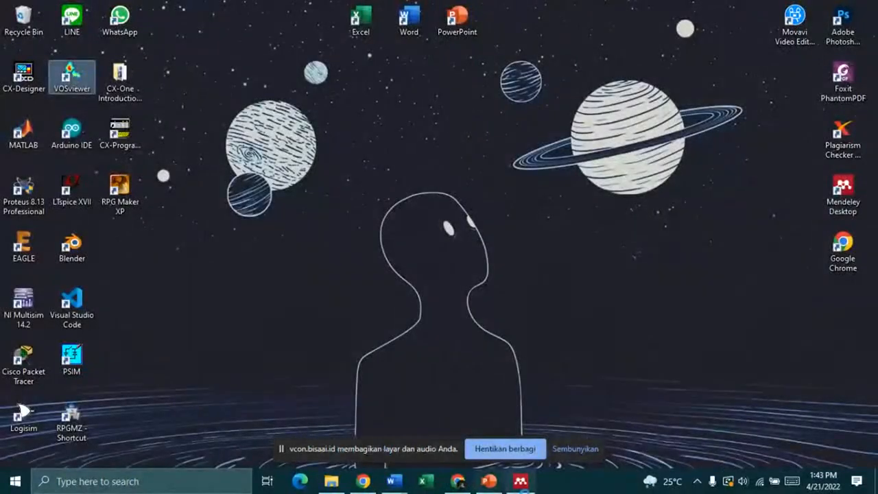
{"action": "mouse_move", "coordinate": [404, 485]}
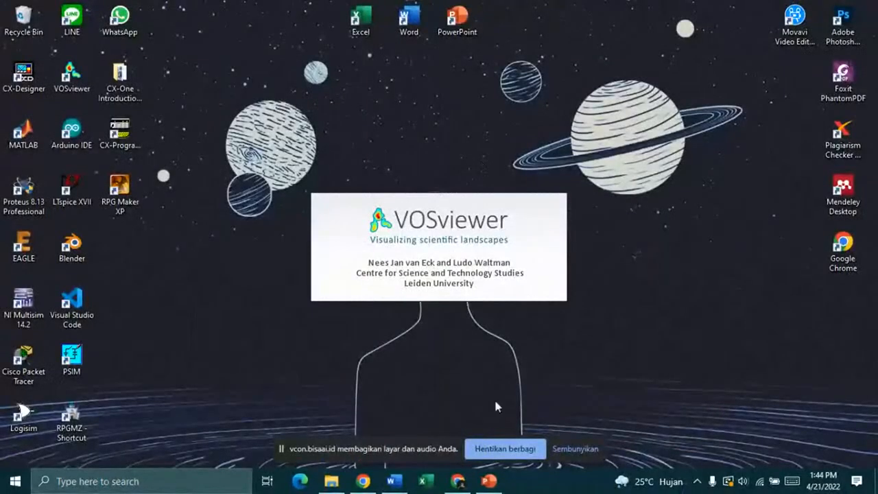
{"action": "left_click", "coordinate": [392, 482]}
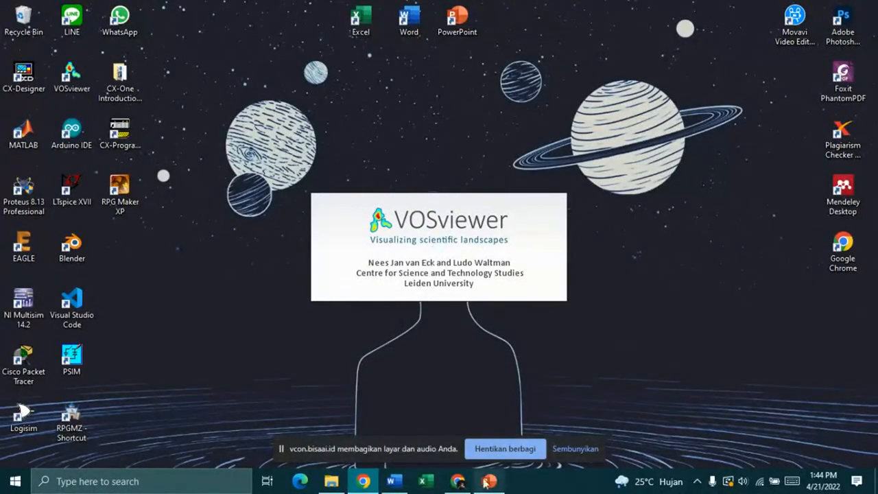
Step: Switch from the Meetup browser window to the PPT Webinar presentation
{"action": "mouse_move", "coordinate": [466, 484]}
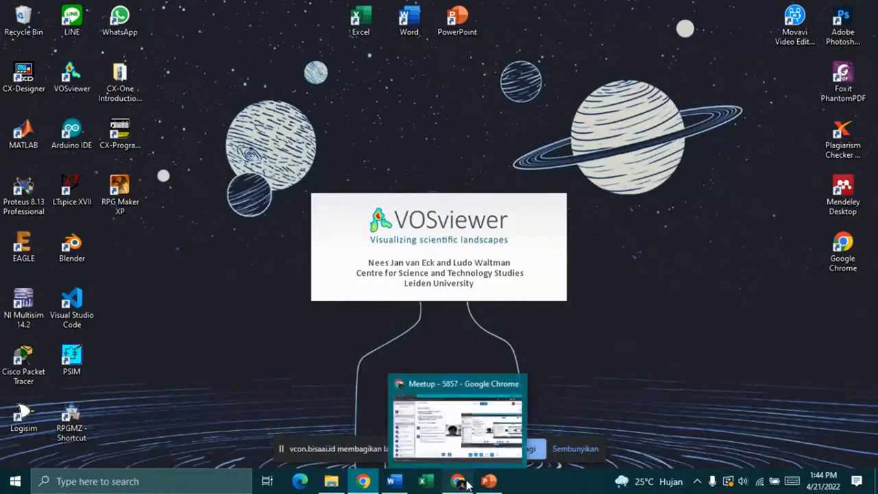
{"action": "left_click", "coordinate": [406, 430]}
{"action": "left_click", "coordinate": [488, 481]}
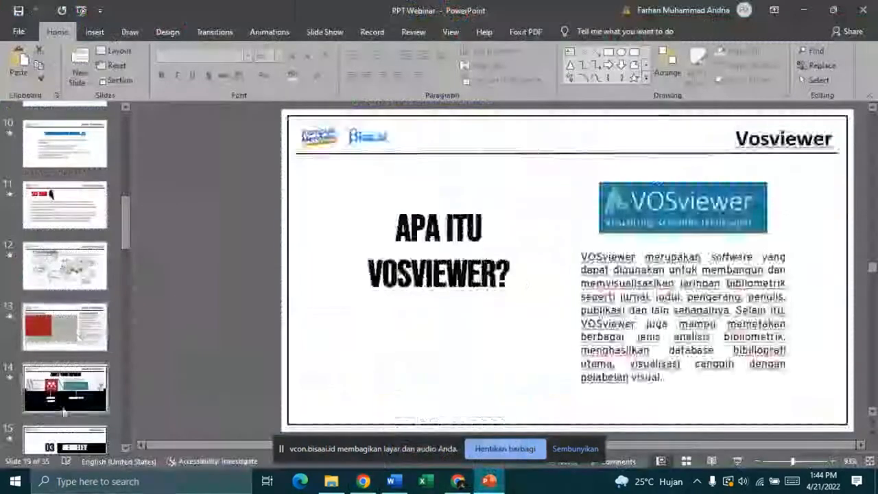
Step: Start the slide show from slide 18, the VOSVIEWER divider, and advance to 'Apa itu VOSviewer?'
{"action": "scroll", "coordinate": [63, 411], "scroll_direction": "down", "scroll_amount": 1}
{"action": "left_click_drag", "start_coordinate": [128, 231], "coordinate": [128, 291]}
{"action": "left_click", "coordinate": [65, 152]}
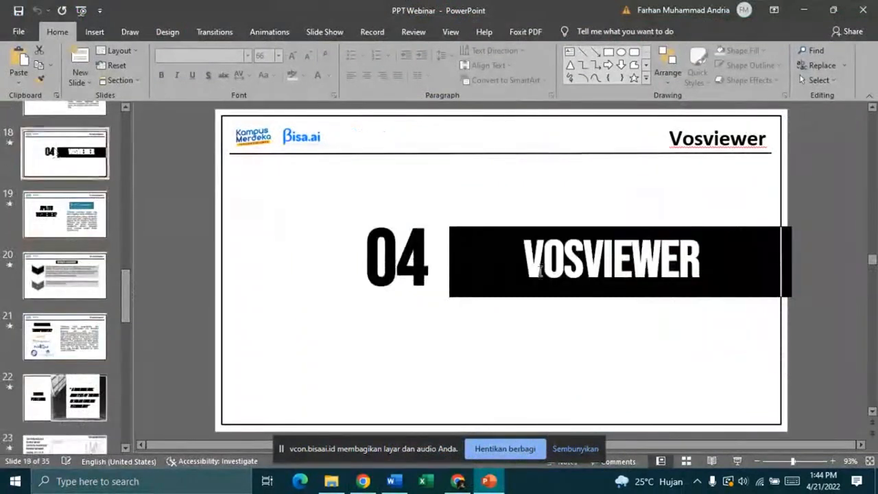
{"action": "left_click", "coordinate": [744, 462]}
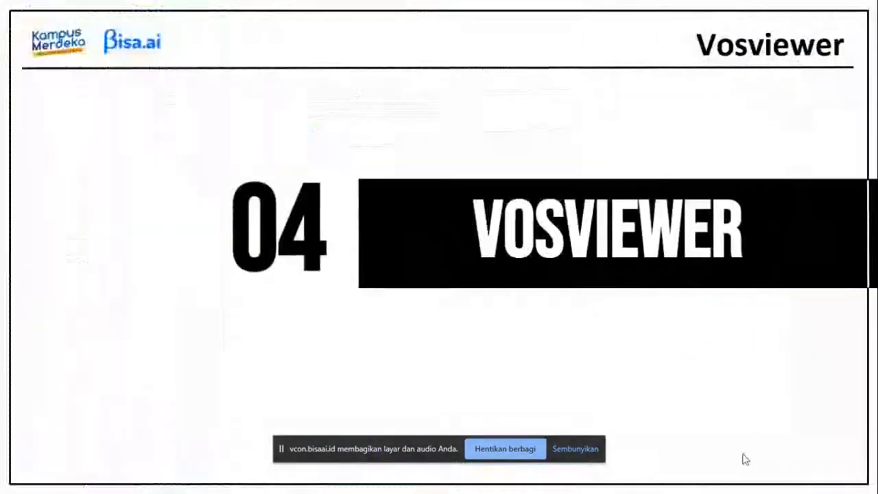
{"action": "left_click", "coordinate": [743, 454]}
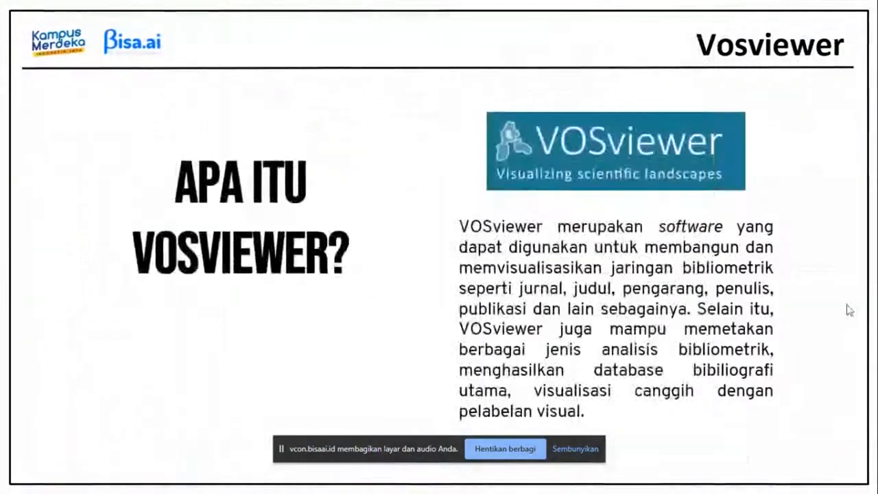
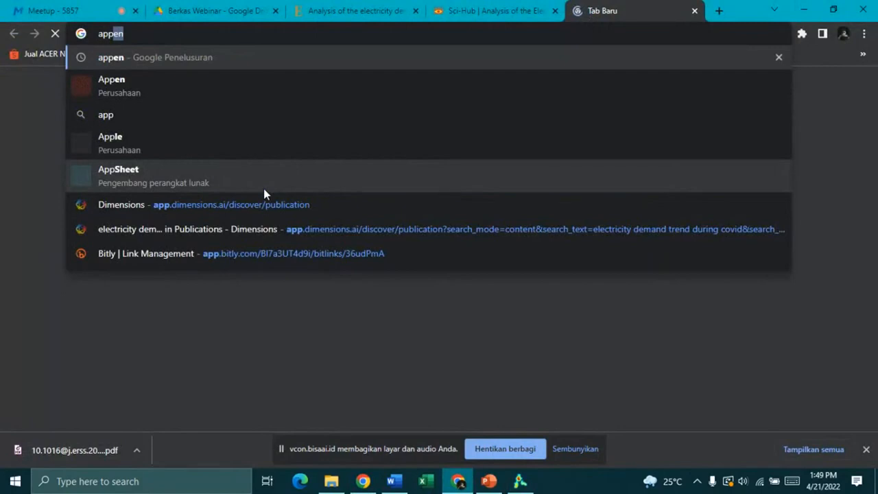
Step: Open the Dimensions publications page from the app.dimensions.ai suggestion and focus its search bar
{"action": "left_click", "coordinate": [265, 204]}
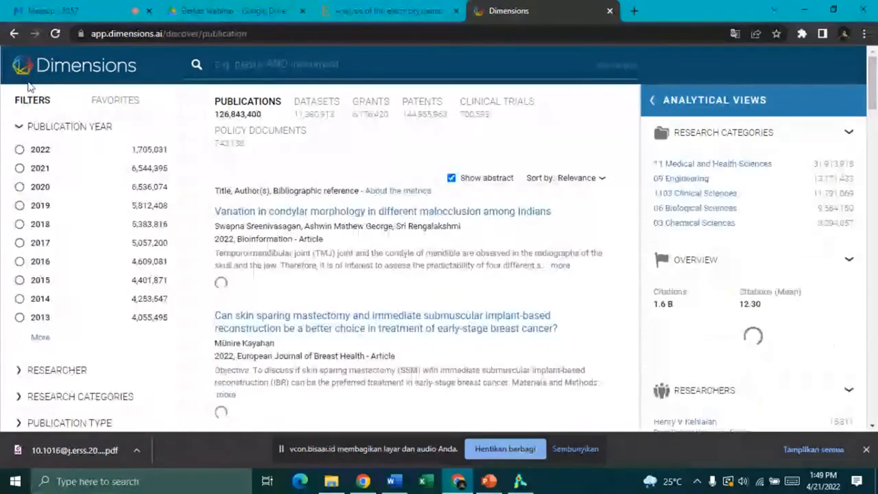
{"action": "mouse_move", "coordinate": [876, 87]}
{"action": "left_mouse_down"}
{"action": "mouse_move", "coordinate": [876, 103]}
{"action": "mouse_move", "coordinate": [876, 79]}
{"action": "left_mouse_up"}
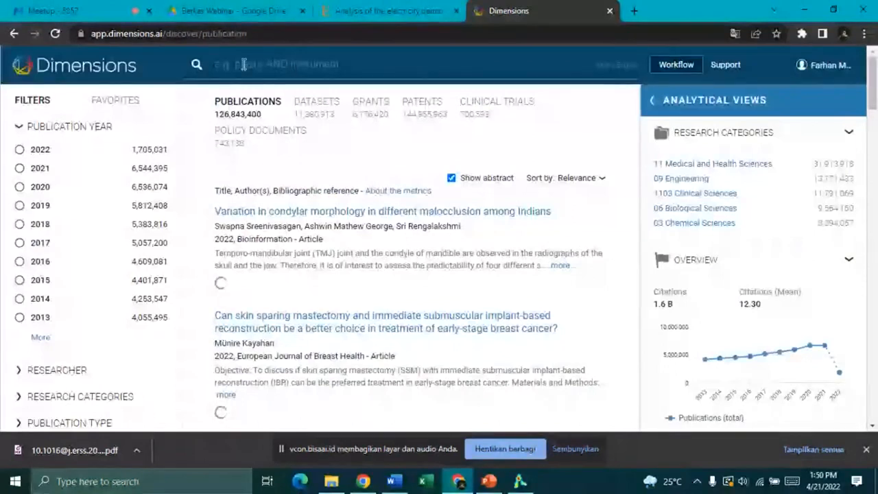
{"action": "left_click", "coordinate": [273, 63]}
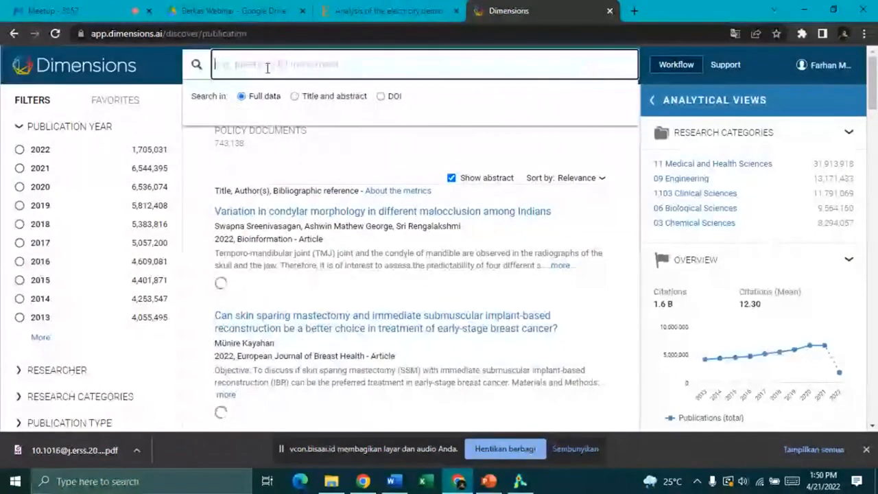
{"action": "left_click", "coordinate": [762, 65]}
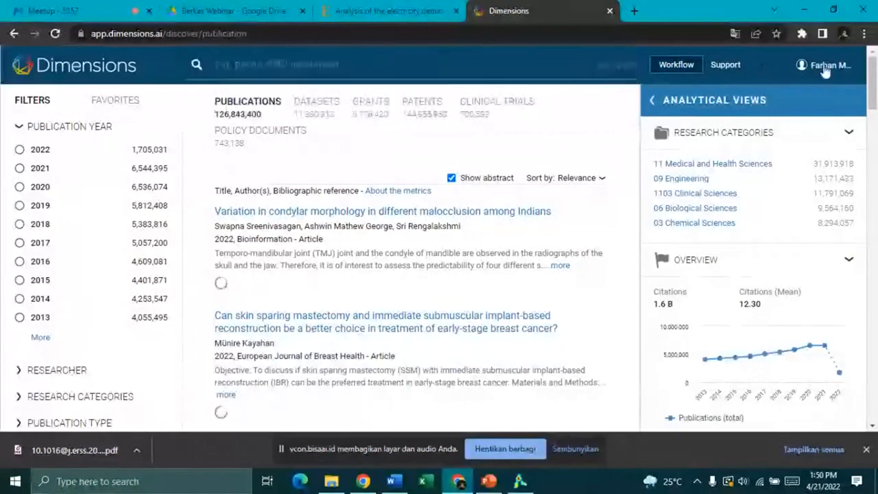
{"action": "left_click", "coordinate": [827, 69]}
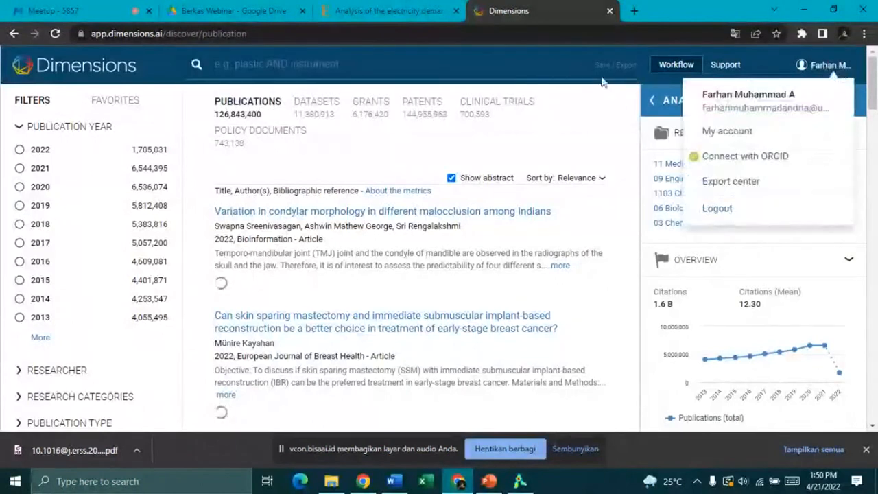
{"action": "left_click", "coordinate": [347, 65]}
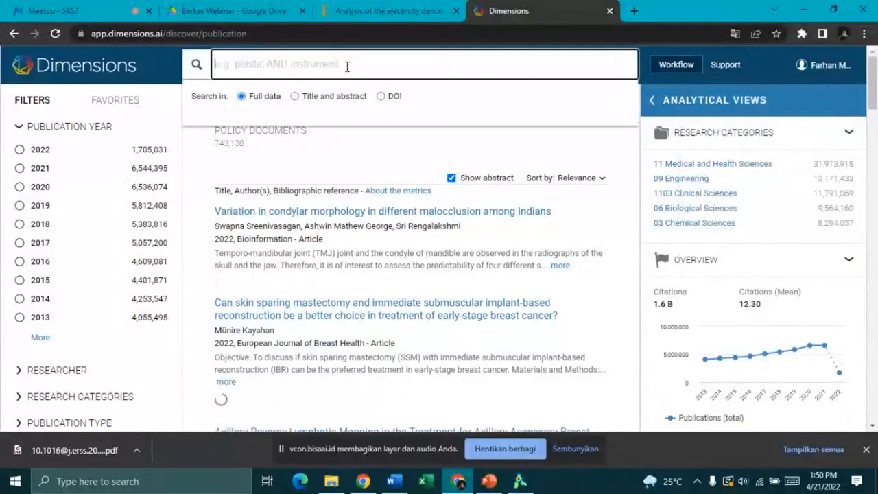
Step: Search Dimensions publications for 'electricity demand trend during covid' and browse the 22,530 results
{"action": "type", "text": "el"}
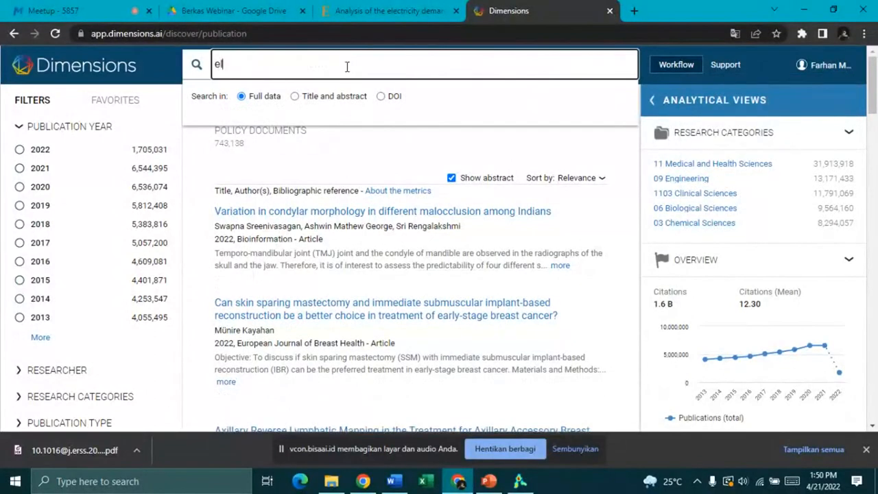
{"action": "type", "text": "ectricity demand f"}
{"action": "type", "text": "rend"}
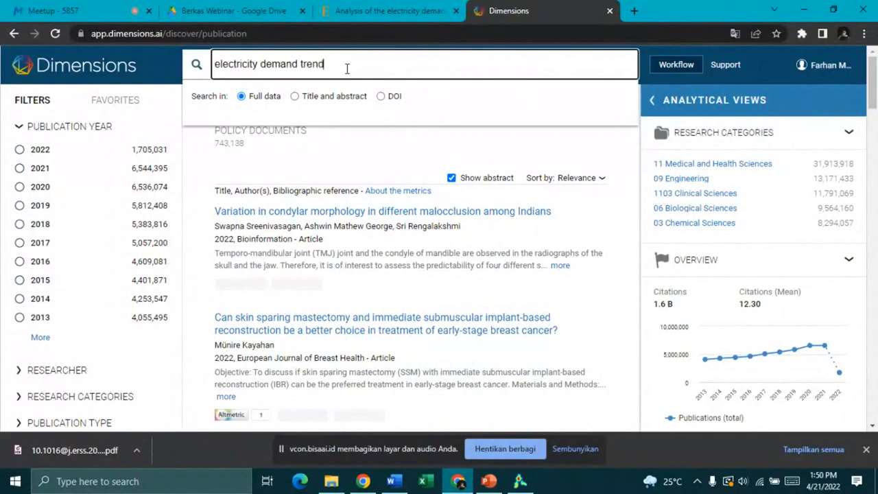
{"action": "type", "text": " during c"}
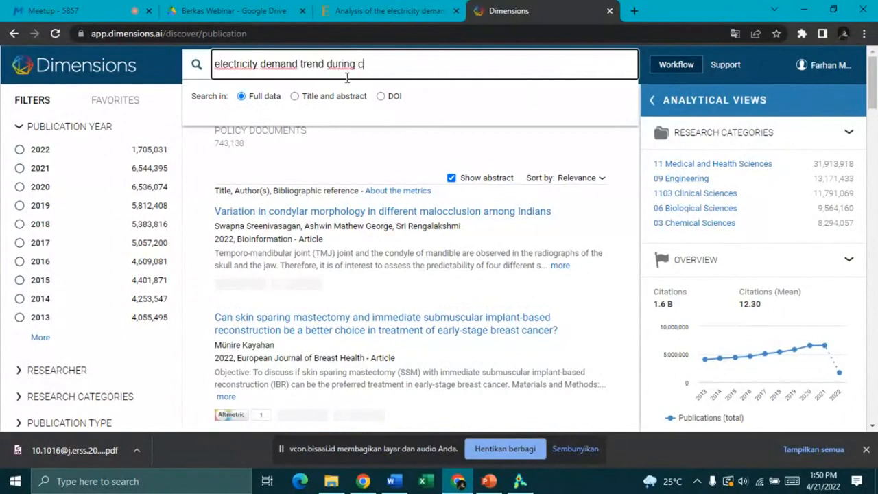
{"action": "type", "text": "ovid"}
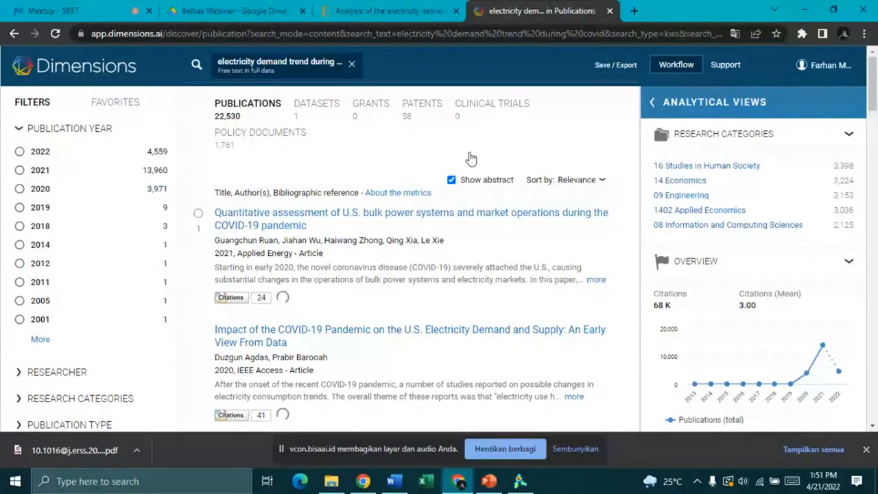
{"action": "scroll", "coordinate": [821, 296], "scroll_direction": "down", "scroll_amount": 2}
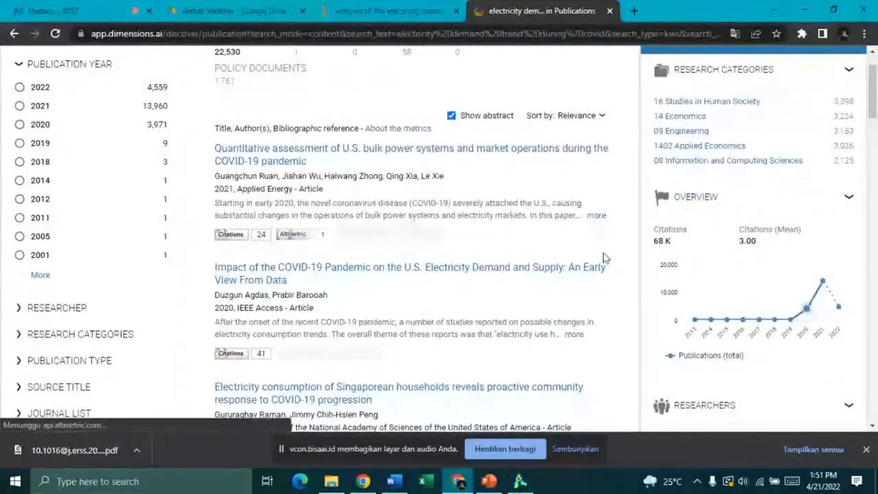
{"action": "scroll", "coordinate": [604, 258], "scroll_direction": "up", "scroll_amount": 1}
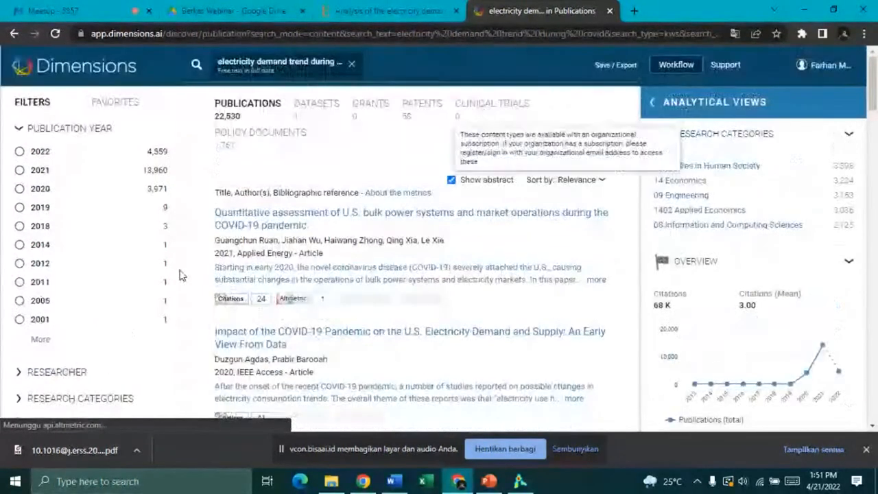
{"action": "scroll", "coordinate": [180, 275], "scroll_direction": "down", "scroll_amount": 1}
{"action": "scroll", "coordinate": [174, 279], "scroll_direction": "down", "scroll_amount": 4}
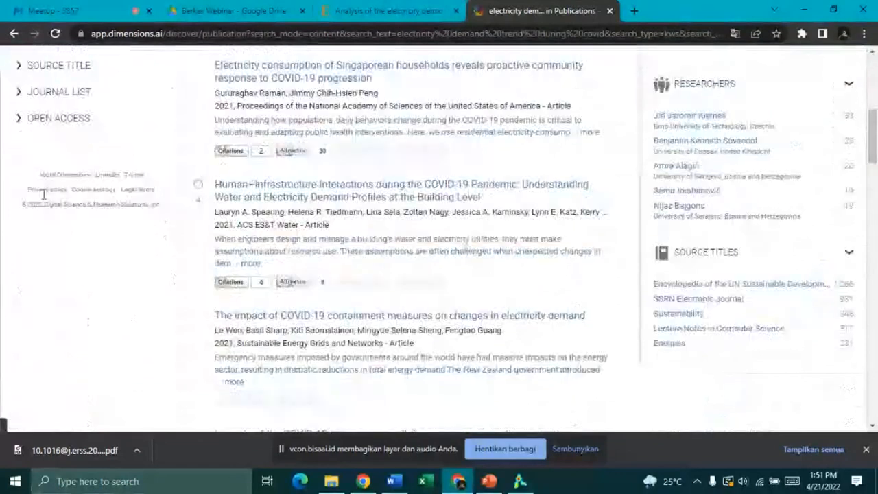
{"action": "scroll", "coordinate": [461, 206], "scroll_direction": "down", "scroll_amount": 2}
{"action": "scroll", "coordinate": [460, 205], "scroll_direction": "up", "scroll_amount": 6}
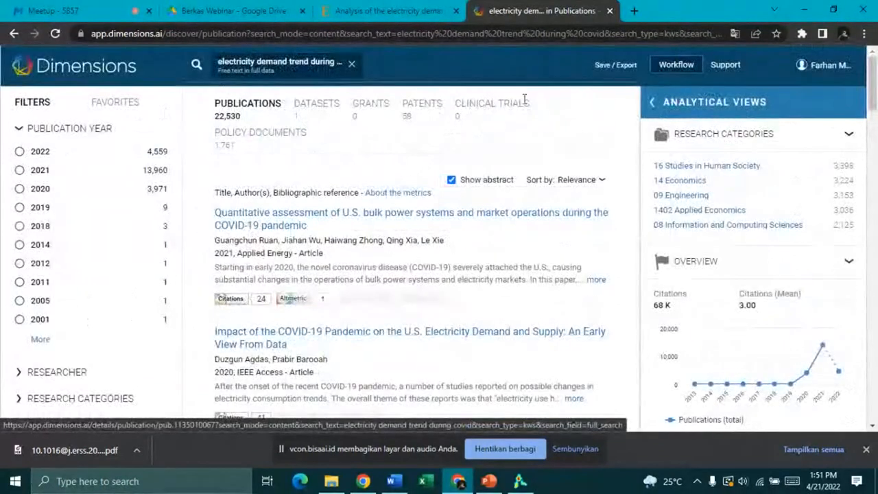
Step: Recheck the unchanged query and bring up the Save / Export options for the results
{"action": "left_click", "coordinate": [626, 72]}
{"action": "scroll", "coordinate": [278, 214], "scroll_direction": "down", "scroll_amount": 8}
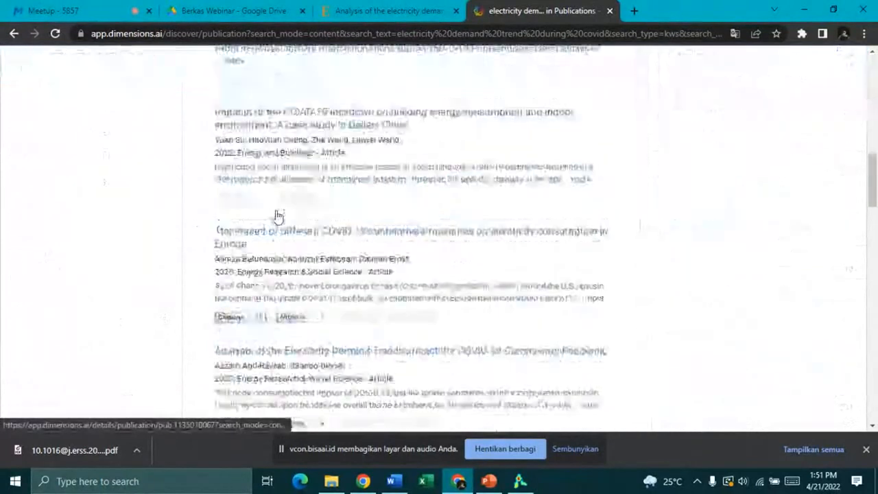
{"action": "scroll", "coordinate": [277, 214], "scroll_direction": "up", "scroll_amount": 10}
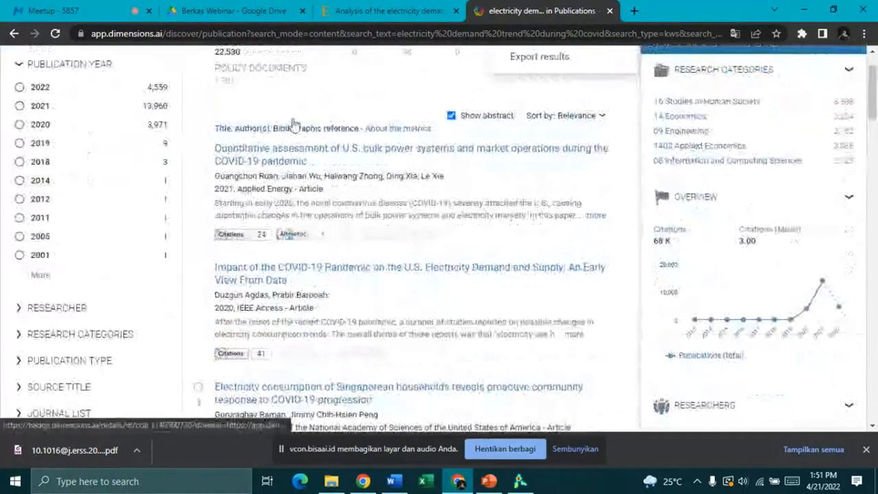
{"action": "scroll", "coordinate": [321, 209], "scroll_direction": "up", "scroll_amount": 1}
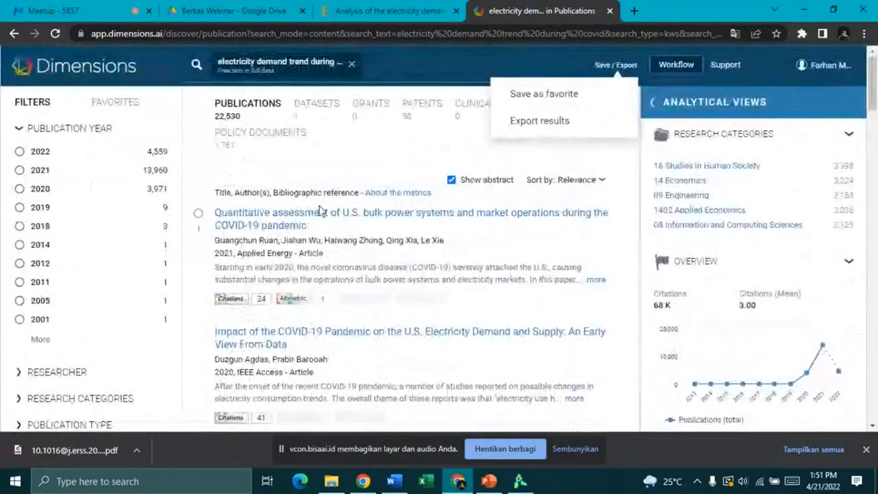
{"action": "left_click", "coordinate": [538, 64]}
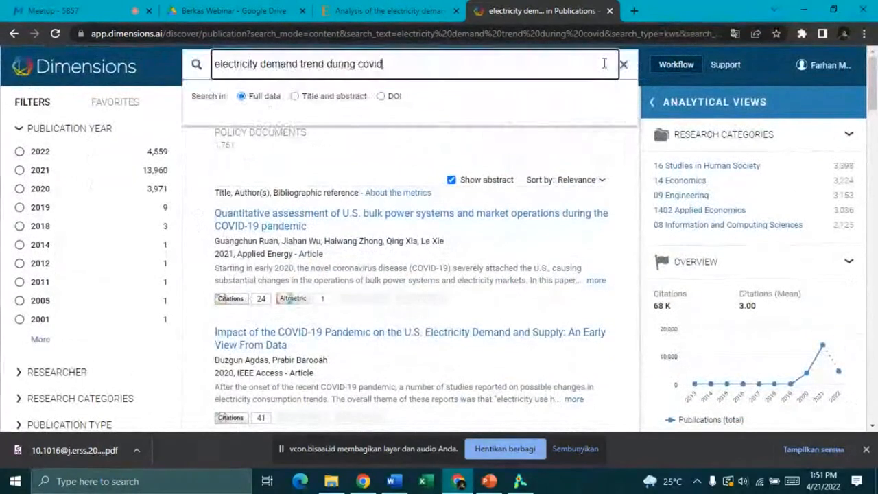
{"action": "left_click", "coordinate": [640, 189]}
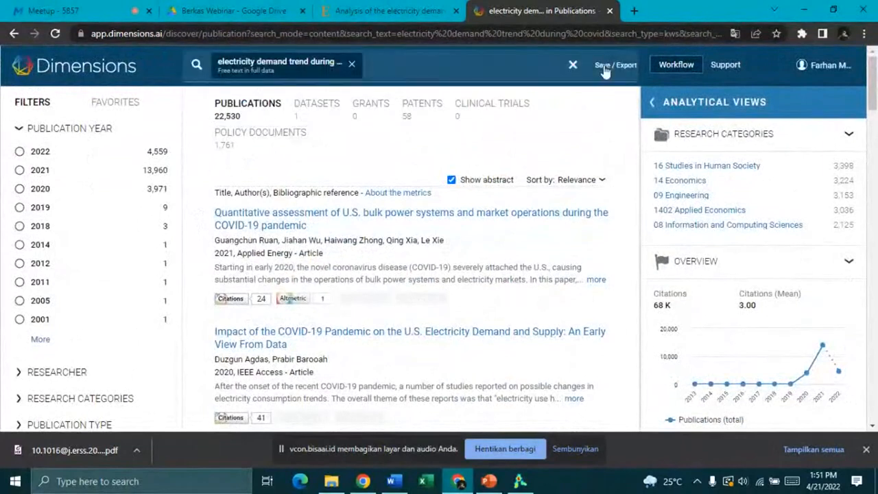
{"action": "left_click", "coordinate": [605, 69]}
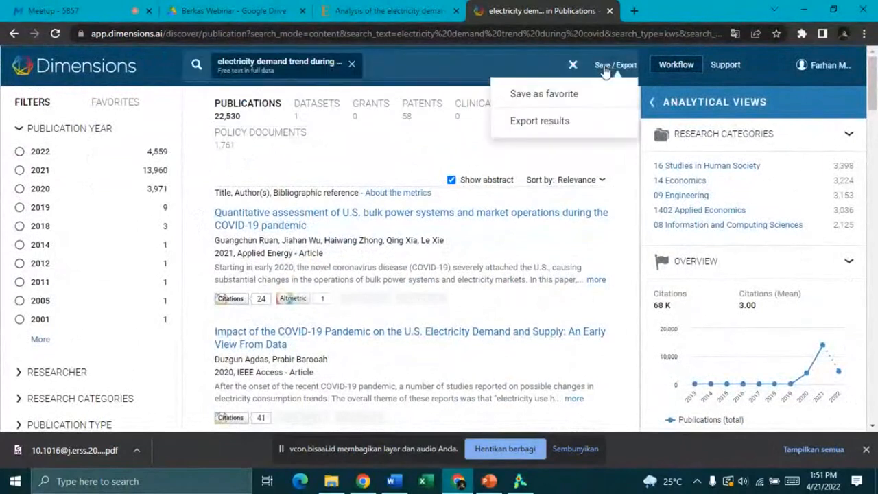
Step: Export the 22,530 results using the 'Export for bibliometric mapping' format
{"action": "left_click", "coordinate": [548, 122]}
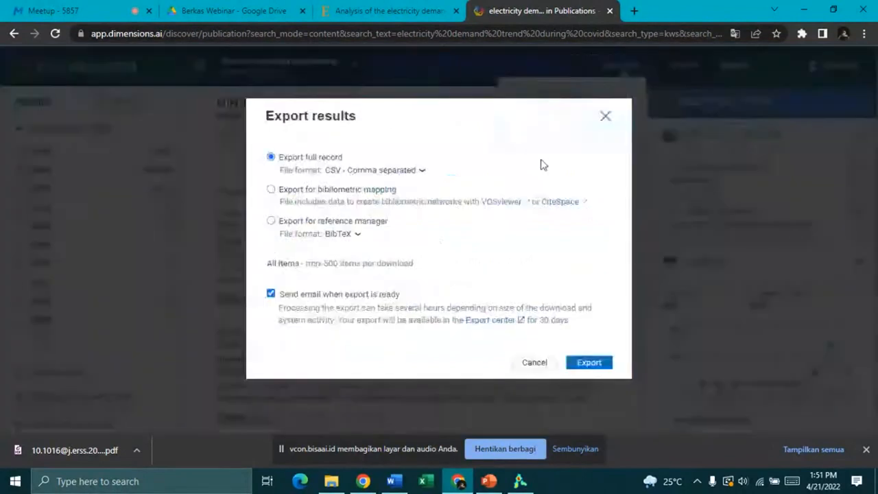
{"action": "left_click", "coordinate": [272, 190]}
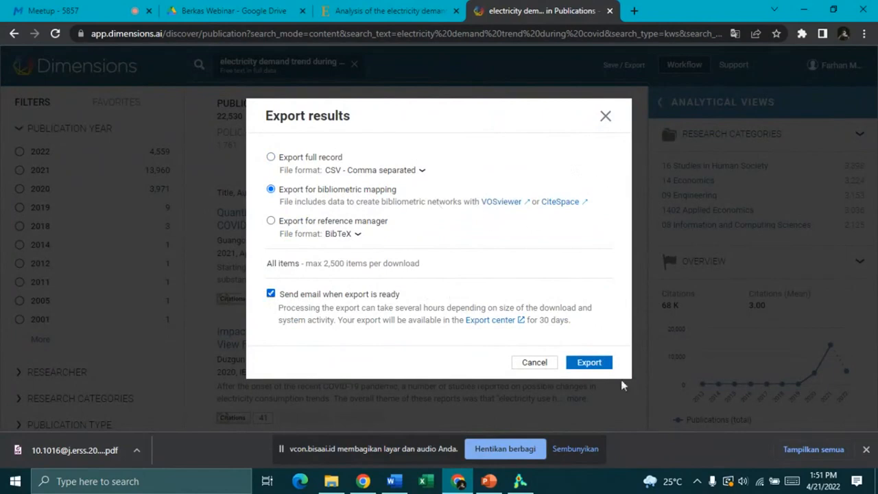
{"action": "left_click", "coordinate": [602, 365]}
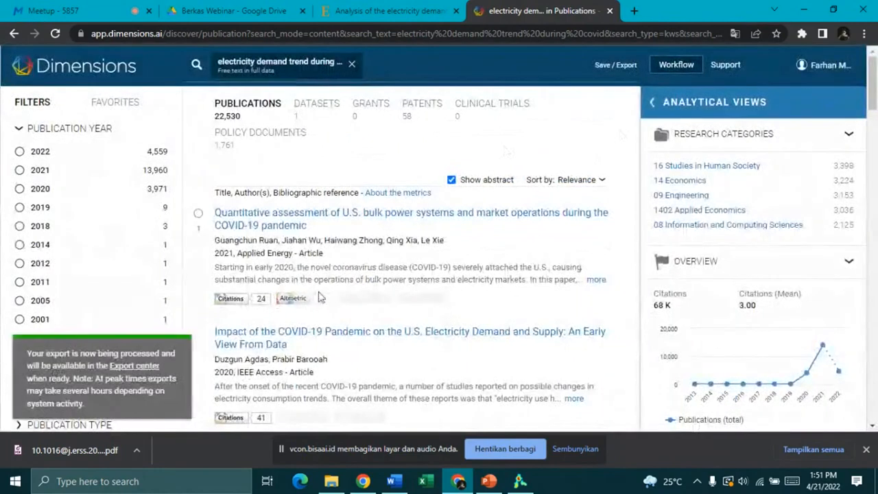
{"action": "scroll", "coordinate": [426, 260], "scroll_direction": "down", "scroll_amount": 1}
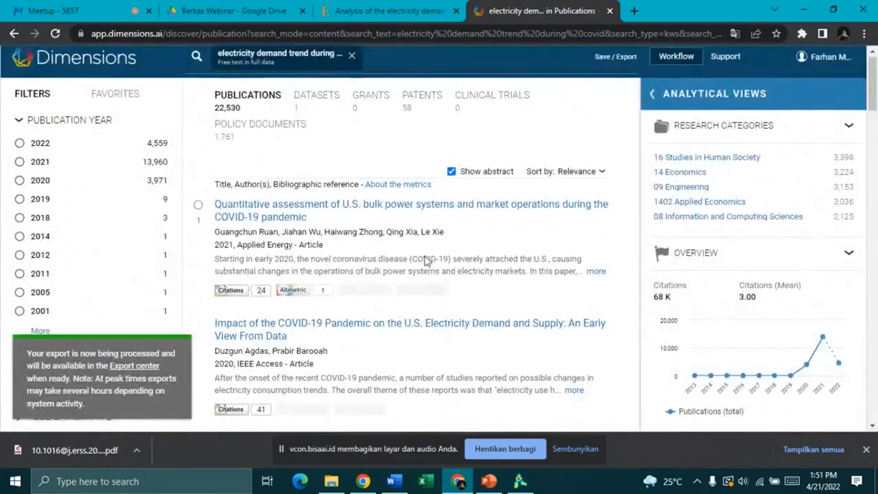
{"action": "scroll", "coordinate": [426, 260], "scroll_direction": "down", "scroll_amount": 1}
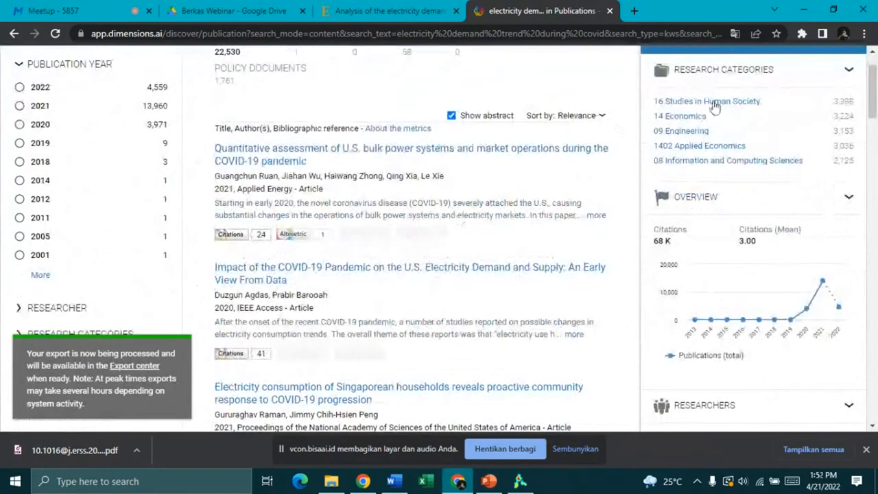
{"action": "scroll", "coordinate": [713, 106], "scroll_direction": "up", "scroll_amount": 1}
Step: Open the Export center and confirm the 2022-04-20 export is still in progress
{"action": "left_click", "coordinate": [829, 67]}
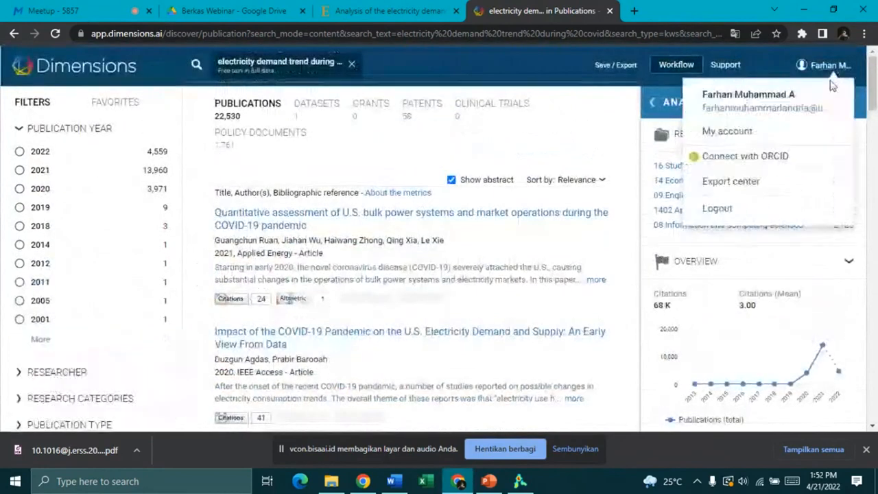
{"action": "left_click", "coordinate": [736, 182]}
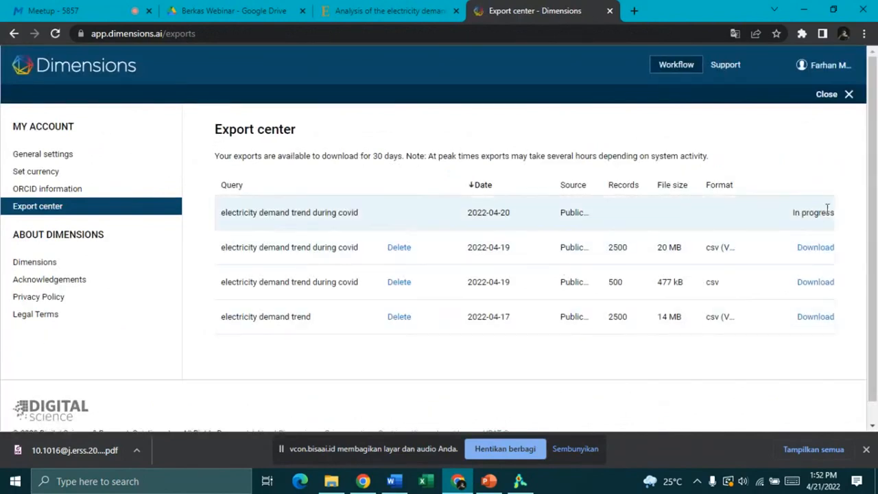
{"action": "left_click_drag", "start_coordinate": [830, 212], "coordinate": [222, 212]}
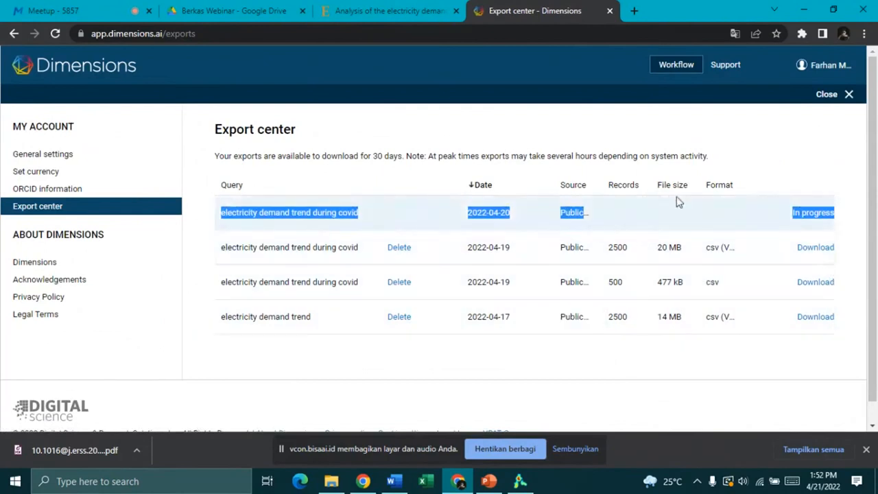
{"action": "left_click", "coordinate": [679, 200]}
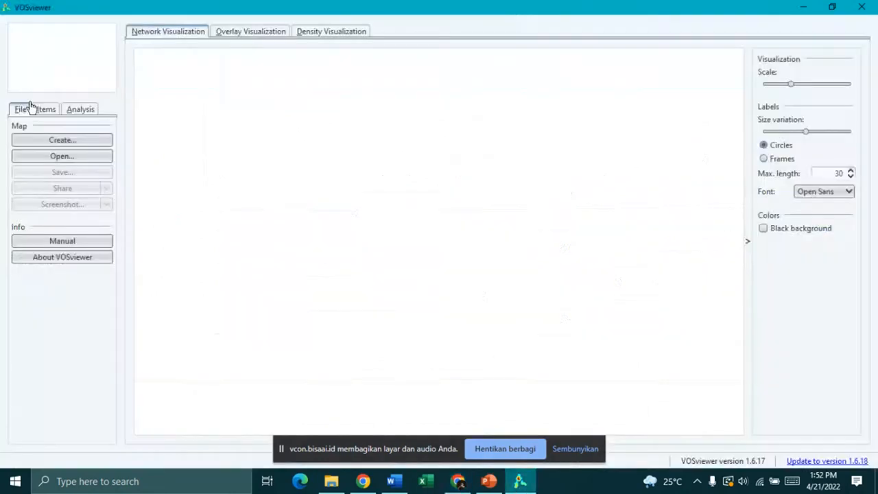
Step: Open VOSviewer's Create Map wizard, after dismissing the Open Map window
{"action": "left_click", "coordinate": [87, 160]}
{"action": "left_click", "coordinate": [584, 152]}
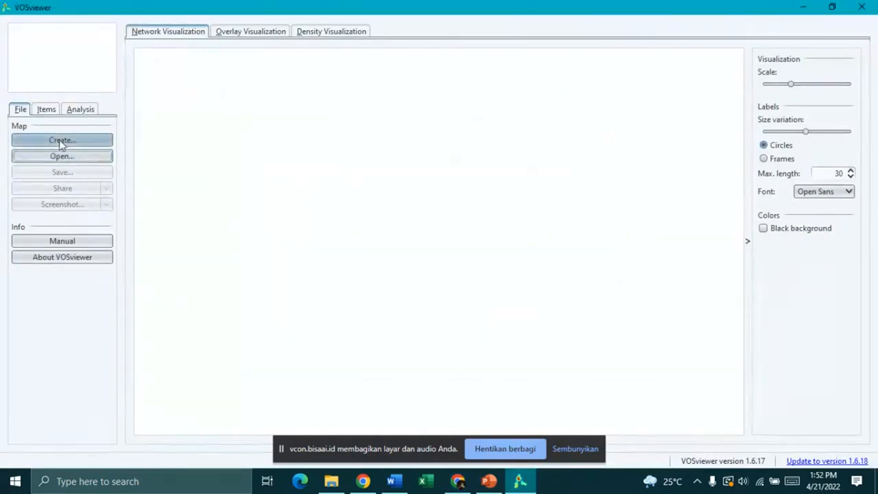
{"action": "left_click", "coordinate": [61, 141]}
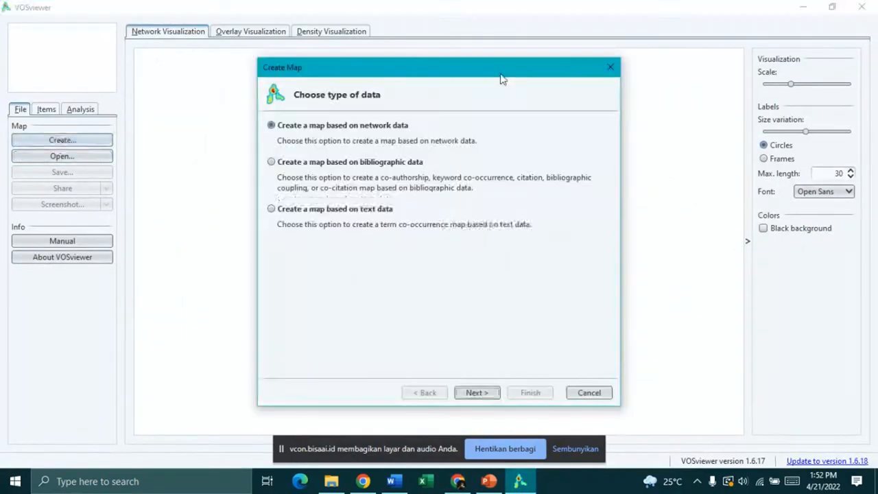
{"action": "left_click", "coordinate": [610, 67]}
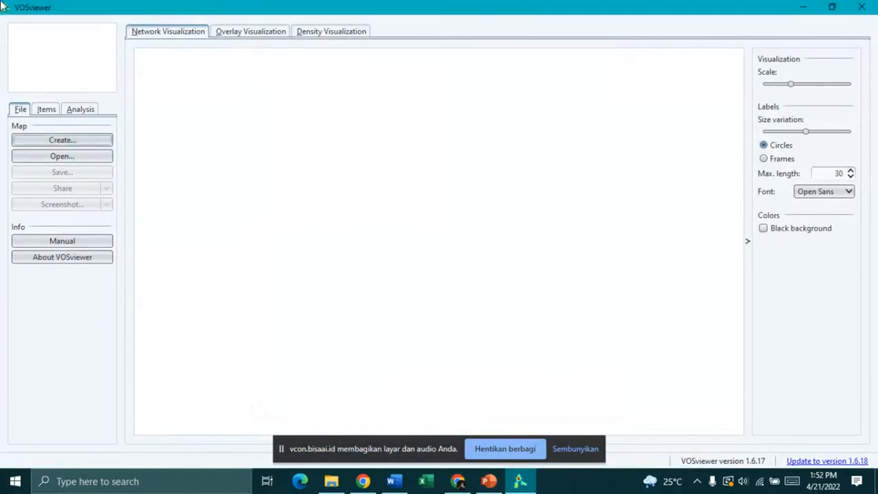
{"action": "left_click", "coordinate": [573, 450]}
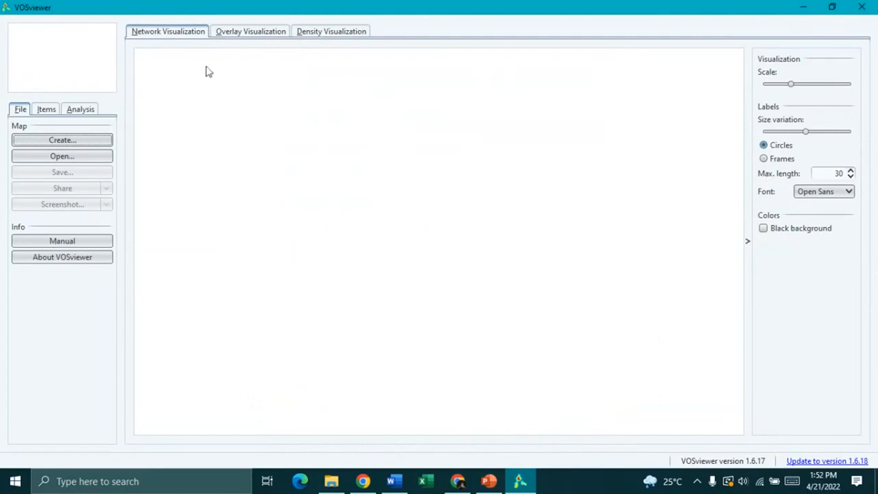
{"action": "left_click", "coordinate": [76, 144]}
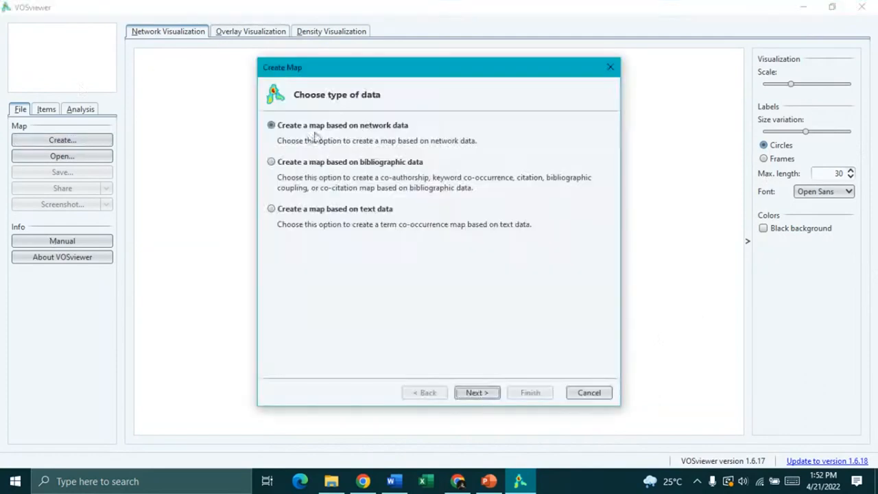
Step: Preview the network-data file types (VOSviewer, JSON, GML, Pajek), then choose bibliographic data instead
{"action": "left_click", "coordinate": [301, 166]}
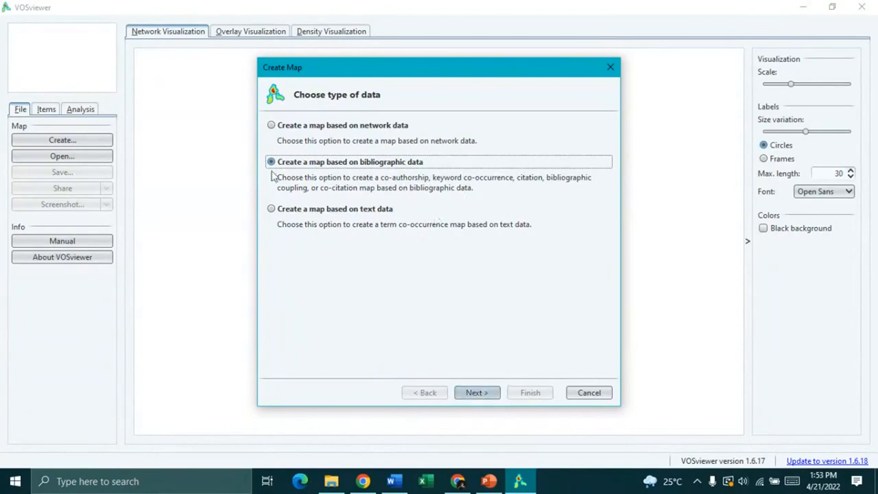
{"action": "left_click", "coordinate": [271, 125]}
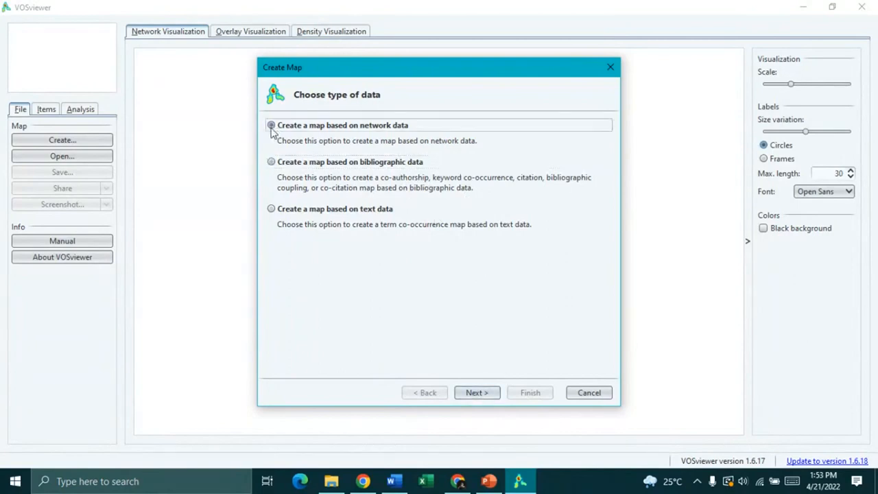
{"action": "left_click", "coordinate": [476, 392]}
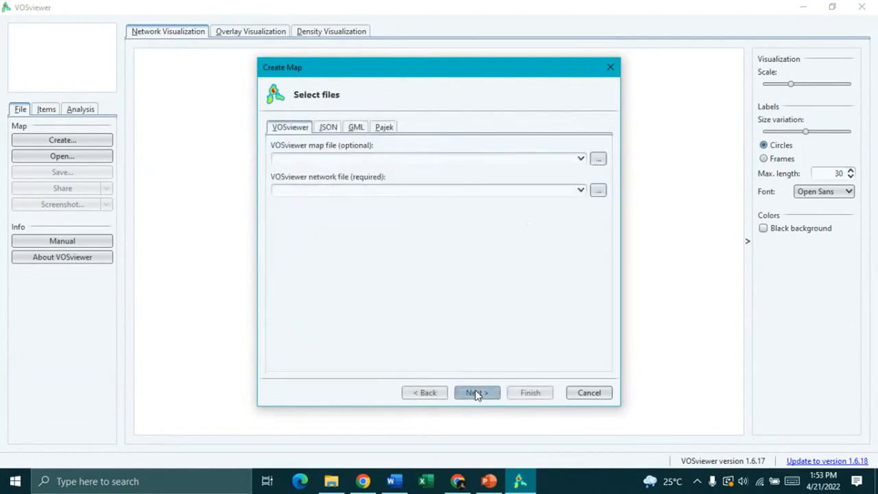
{"action": "left_click", "coordinate": [328, 127]}
{"action": "left_click", "coordinate": [356, 128]}
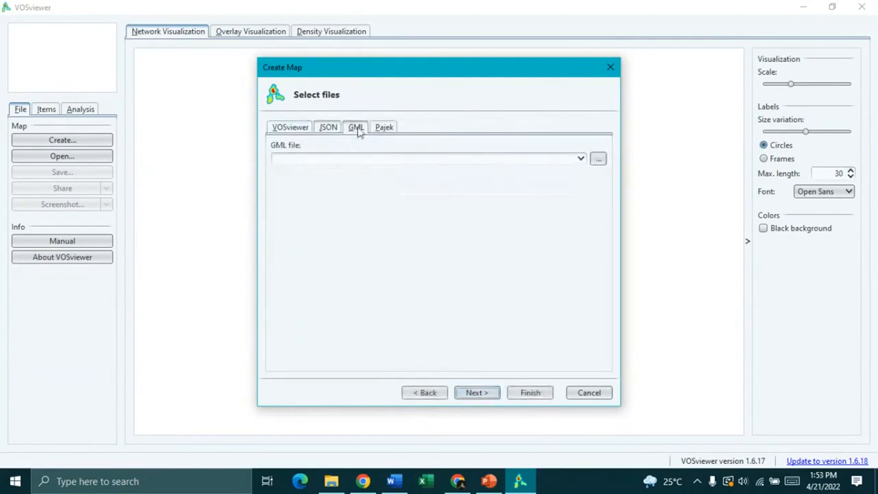
{"action": "left_click", "coordinate": [385, 128]}
{"action": "left_click", "coordinate": [355, 128]}
{"action": "left_click", "coordinate": [328, 128]}
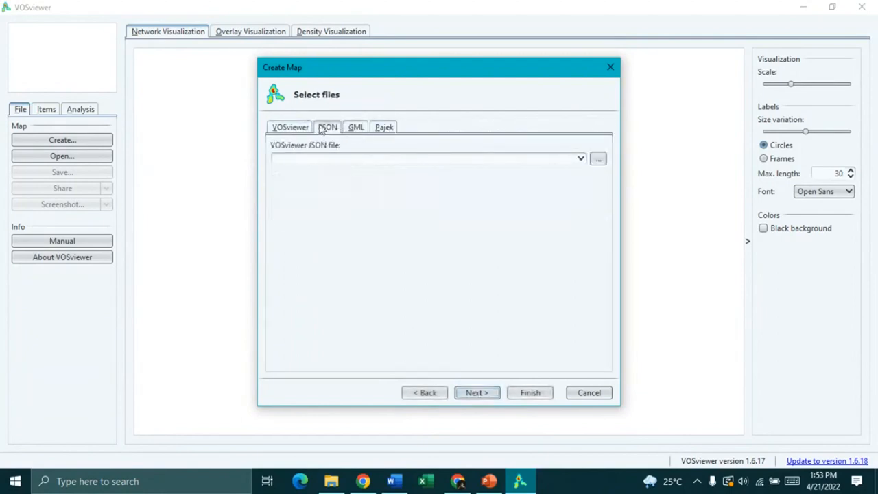
{"action": "left_click", "coordinate": [290, 128]}
{"action": "left_click", "coordinate": [420, 395]}
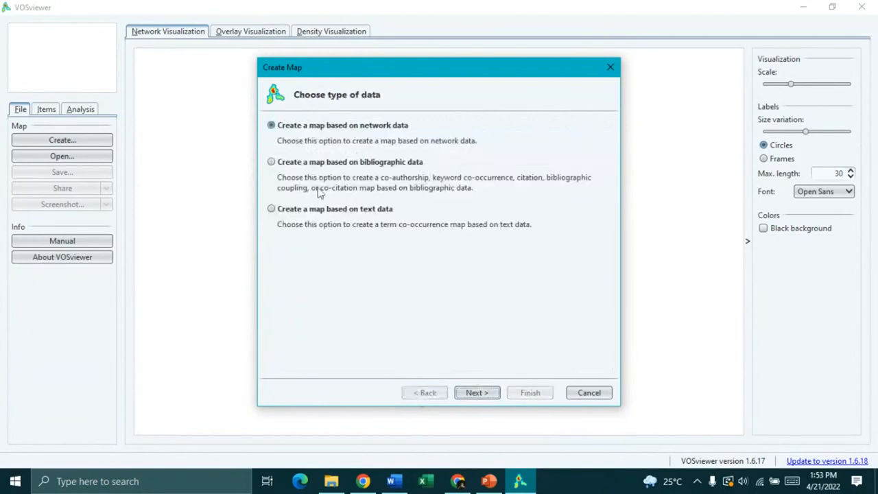
{"action": "left_click", "coordinate": [303, 162]}
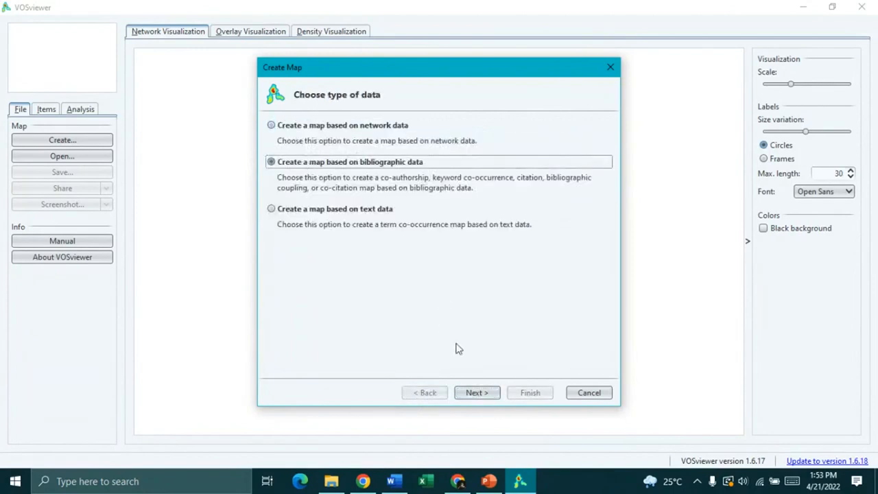
Step: Choose Dimensions as the bibliographic database source and browse for its file
{"action": "left_click", "coordinate": [474, 394]}
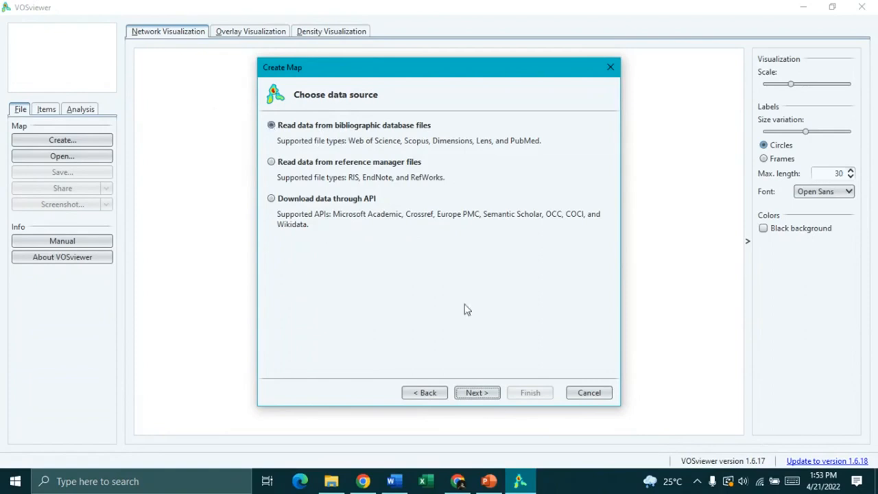
{"action": "left_click", "coordinate": [483, 395]}
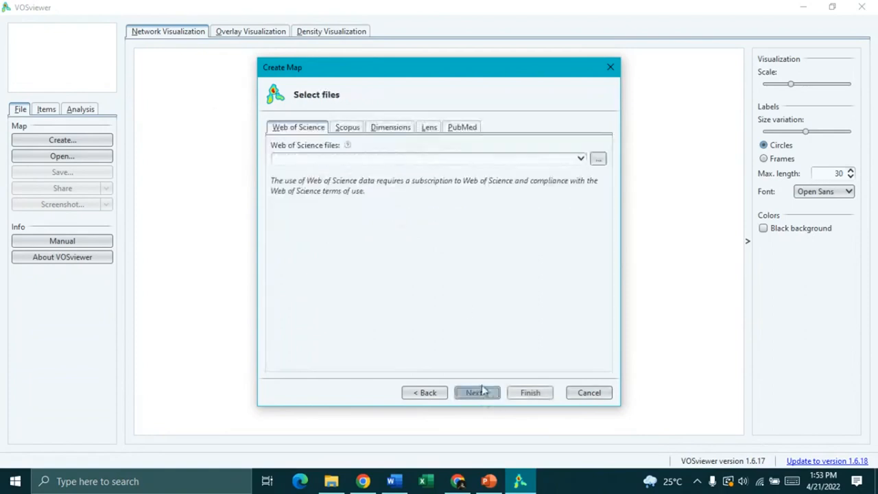
{"action": "left_click", "coordinate": [390, 129]}
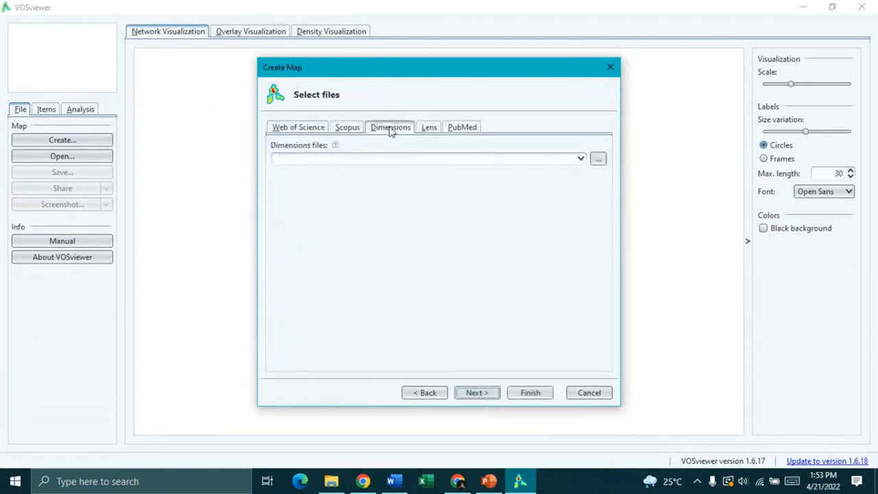
{"action": "left_click", "coordinate": [596, 162]}
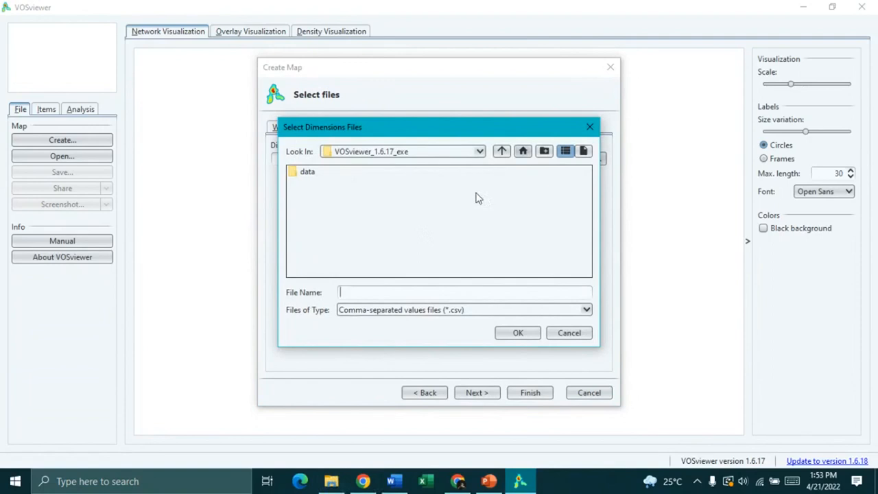
Step: Search the Downloads, Music and D: folders for the Dimensions CSV export
{"action": "left_click", "coordinate": [479, 150]}
{"action": "scroll", "coordinate": [387, 206], "scroll_direction": "up", "scroll_amount": 5}
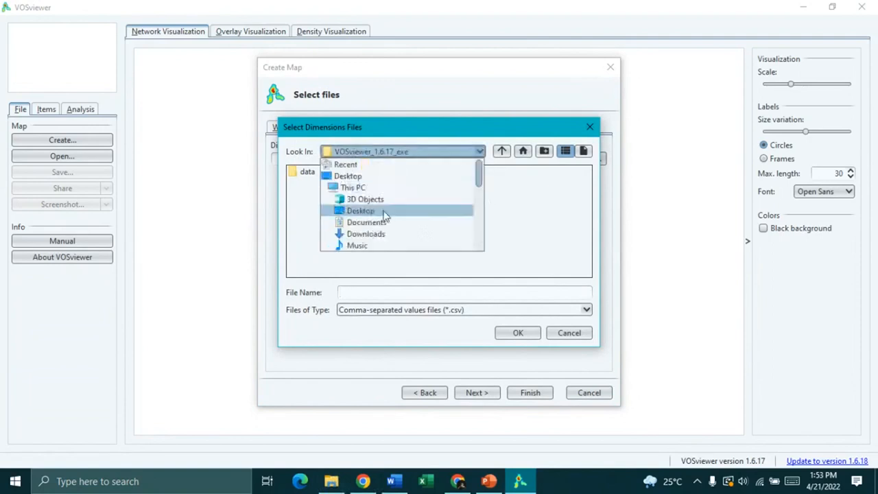
{"action": "left_click", "coordinate": [377, 234]}
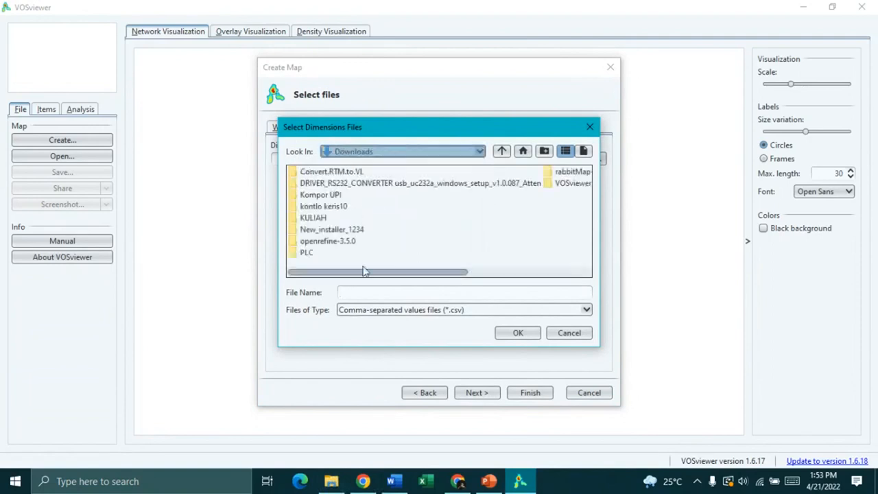
{"action": "mouse_move", "coordinate": [364, 273]}
{"action": "left_mouse_down"}
{"action": "mouse_move", "coordinate": [420, 274]}
{"action": "mouse_move", "coordinate": [360, 276]}
{"action": "left_mouse_up"}
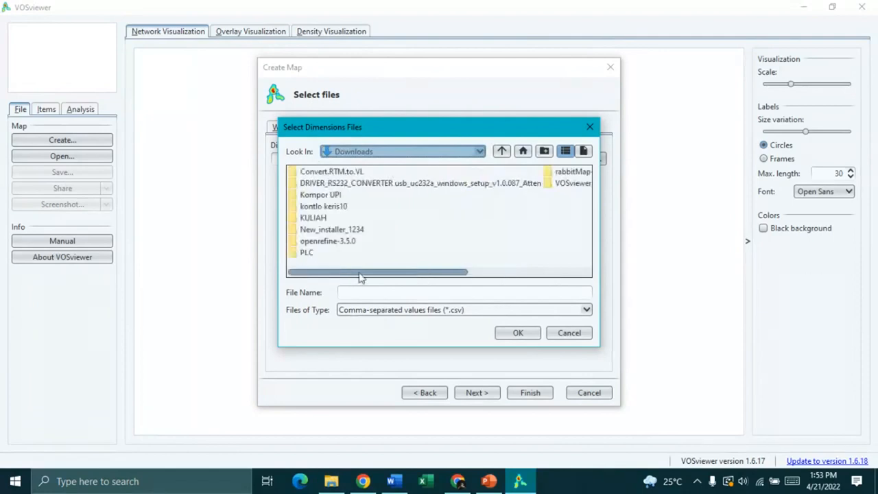
{"action": "left_click", "coordinate": [350, 151]}
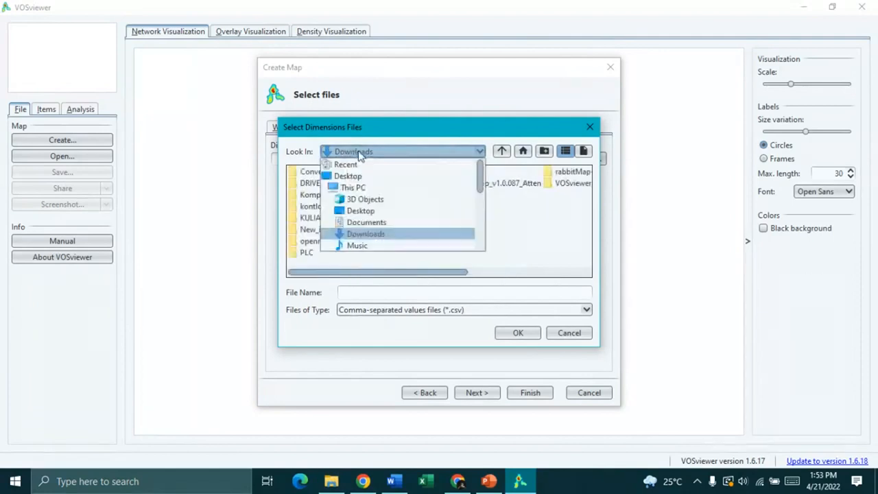
{"action": "left_click", "coordinate": [362, 246]}
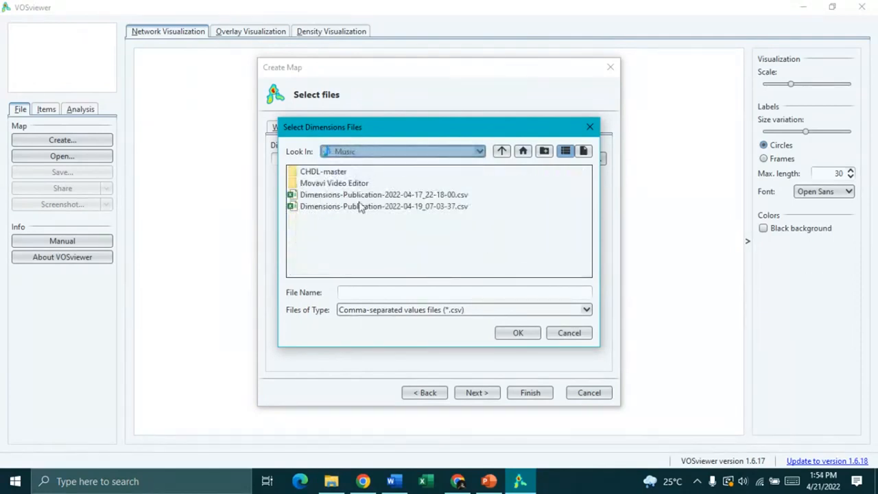
{"action": "left_click", "coordinate": [360, 151]}
{"action": "scroll", "coordinate": [358, 247], "scroll_direction": "down", "scroll_amount": 2}
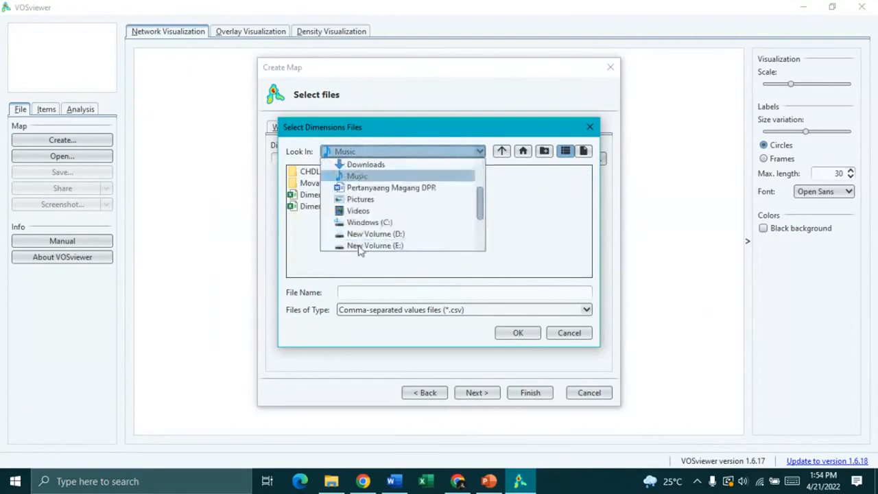
{"action": "left_click", "coordinate": [357, 234]}
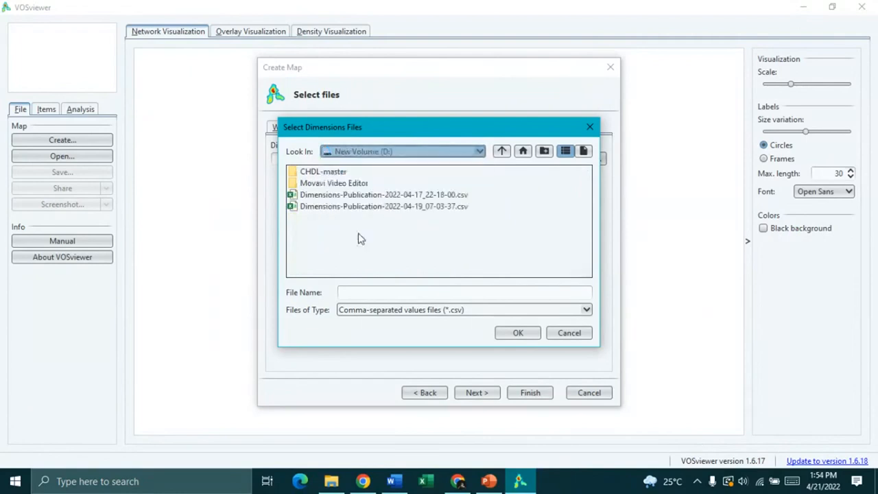
{"action": "left_click", "coordinate": [374, 152]}
{"action": "scroll", "coordinate": [381, 214], "scroll_direction": "up", "scroll_amount": 3}
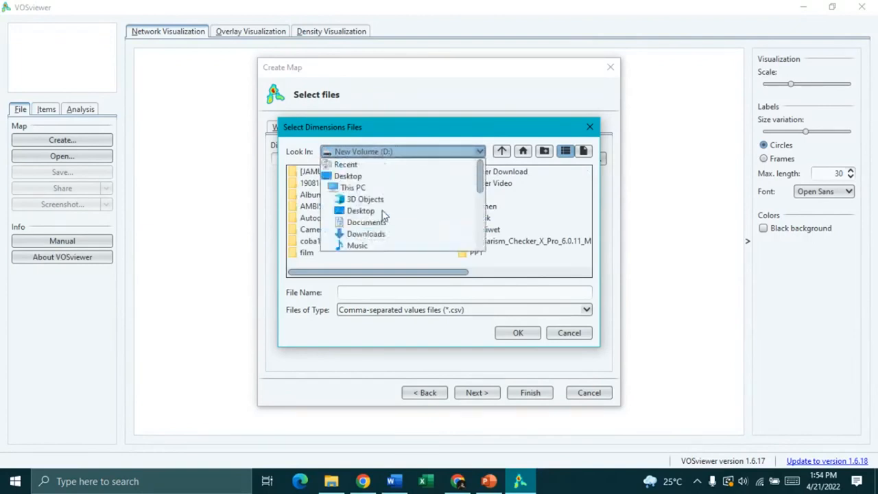
{"action": "left_click", "coordinate": [368, 234]}
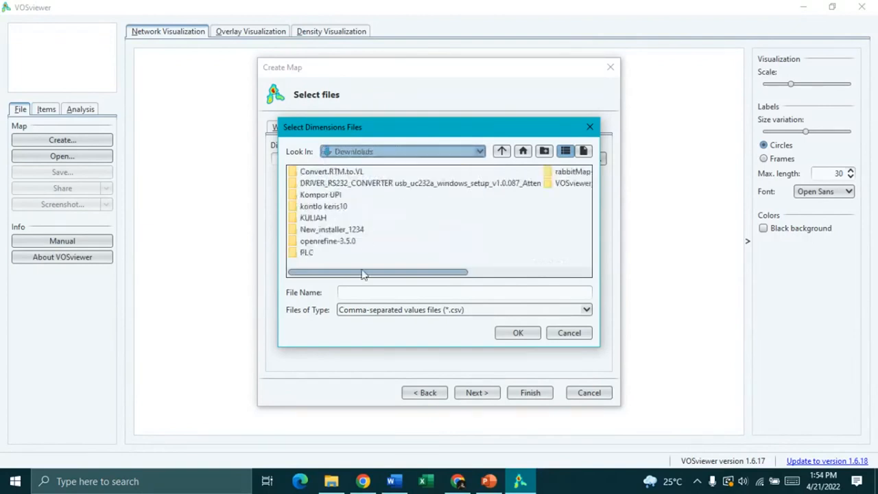
{"action": "left_click_drag", "start_coordinate": [364, 273], "coordinate": [443, 278]}
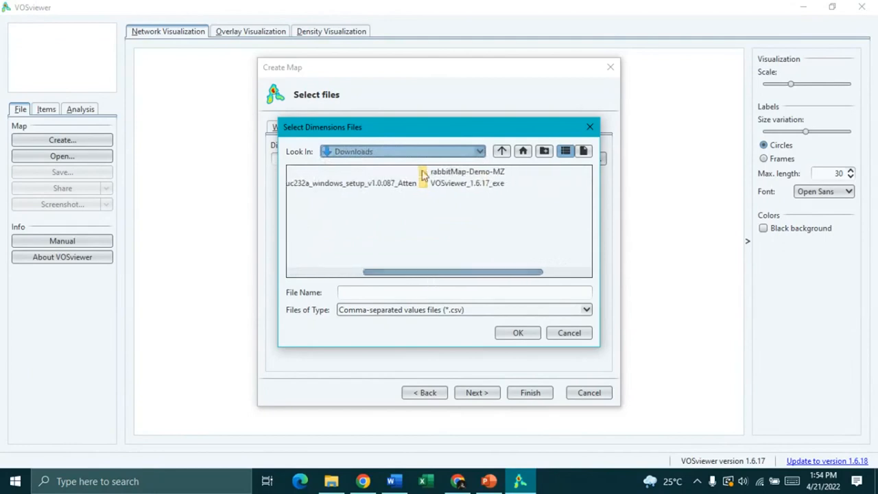
{"action": "left_click", "coordinate": [401, 152]}
{"action": "left_click", "coordinate": [374, 244]}
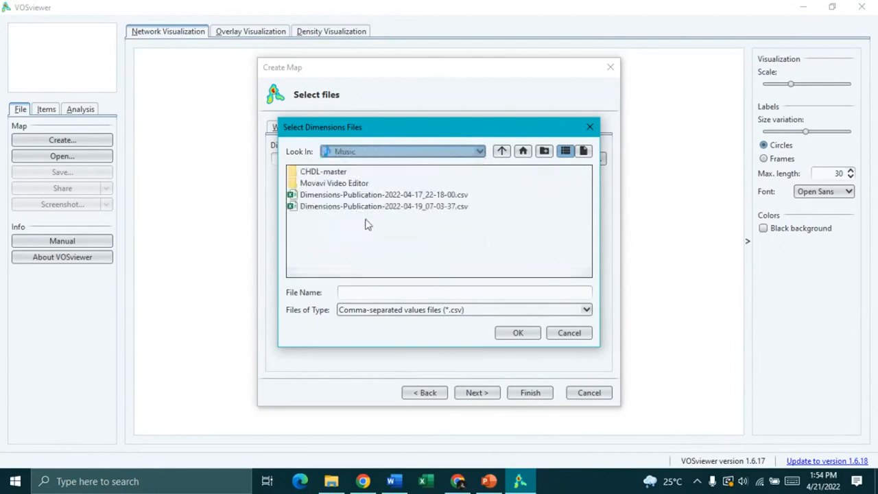
Step: Check the downloaded file in File Explorer, then cancel the chooser and reactivate the wizard
{"action": "left_click", "coordinate": [331, 480]}
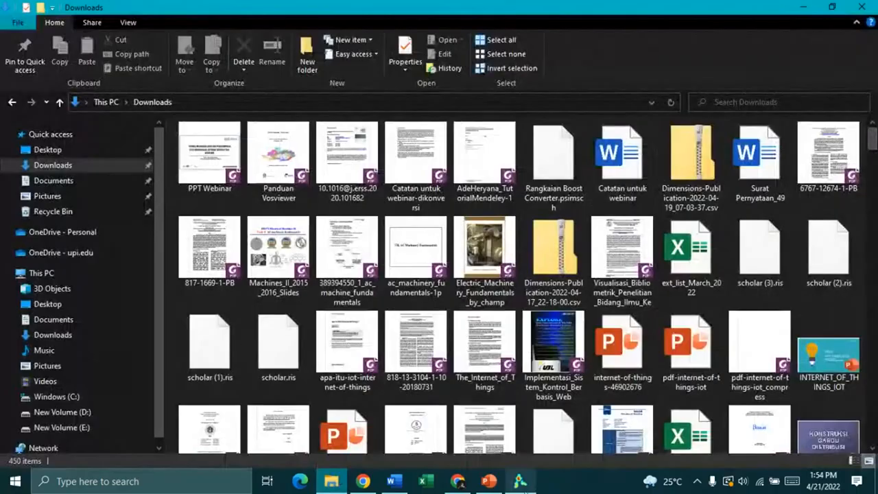
{"action": "left_click", "coordinate": [520, 481]}
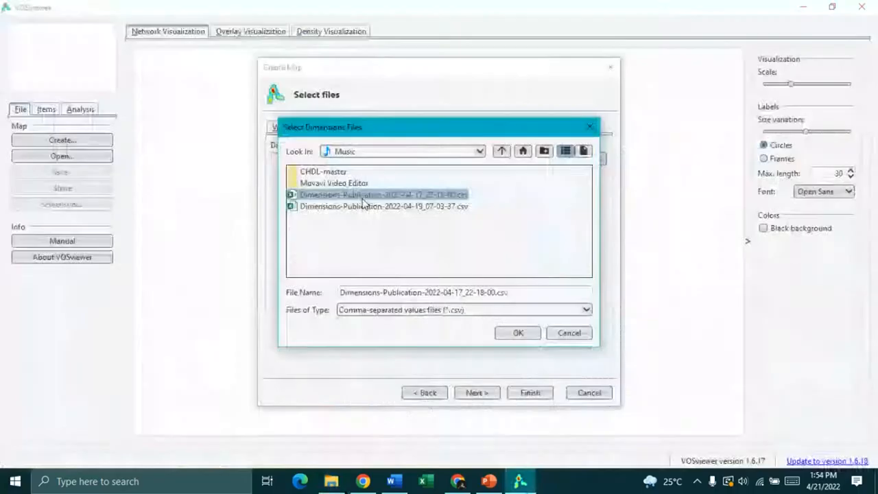
{"action": "left_click", "coordinate": [510, 329]}
{"action": "left_click", "coordinate": [360, 482]}
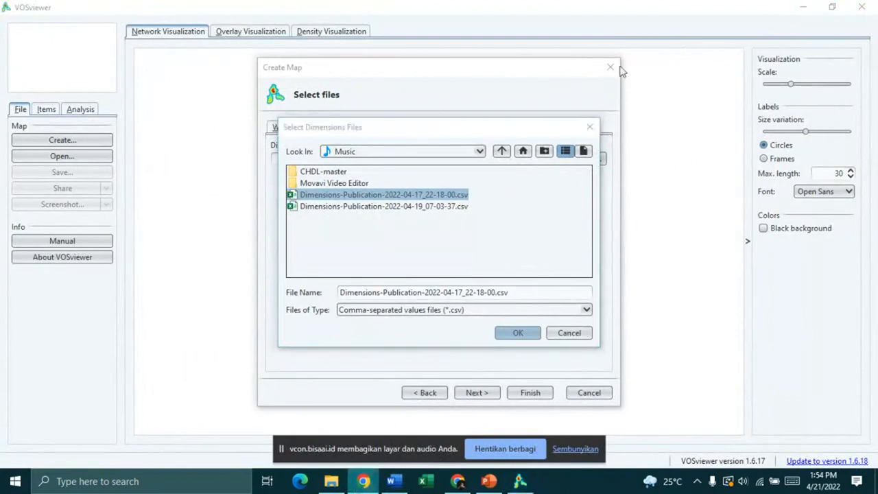
{"action": "left_click", "coordinate": [650, 103]}
{"action": "left_click", "coordinate": [578, 329]}
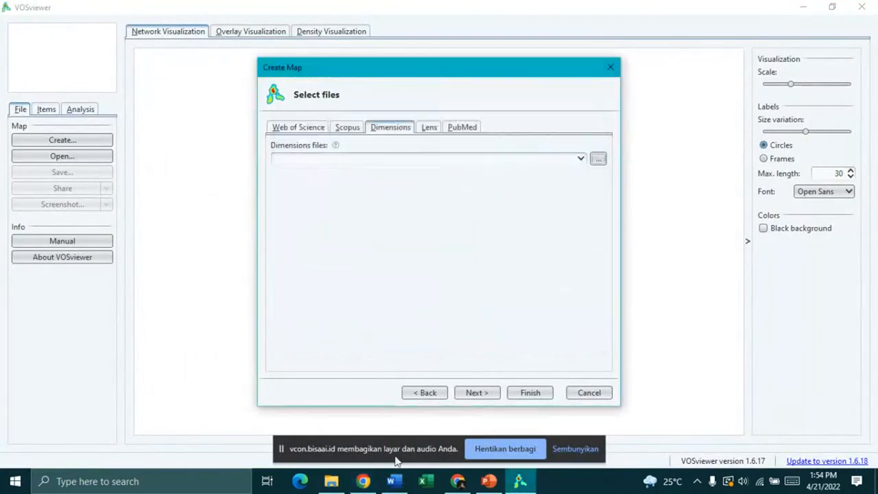
{"action": "left_click", "coordinate": [396, 462]}
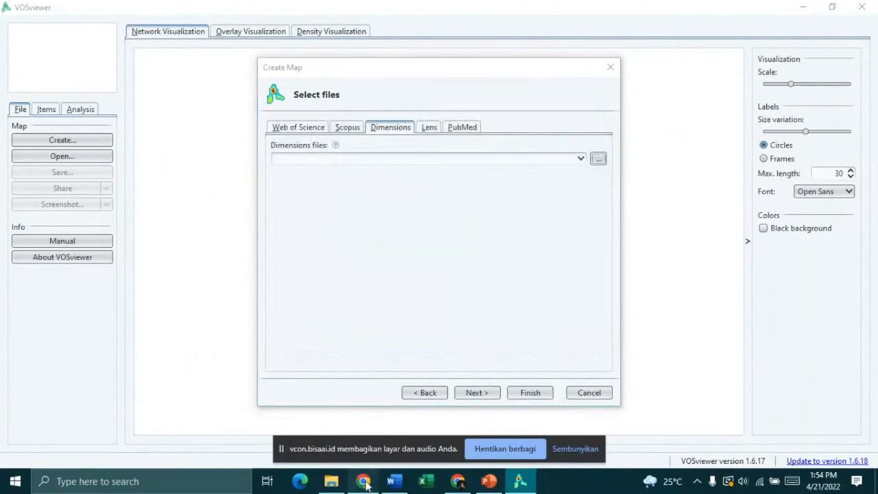
{"action": "left_click", "coordinate": [523, 209]}
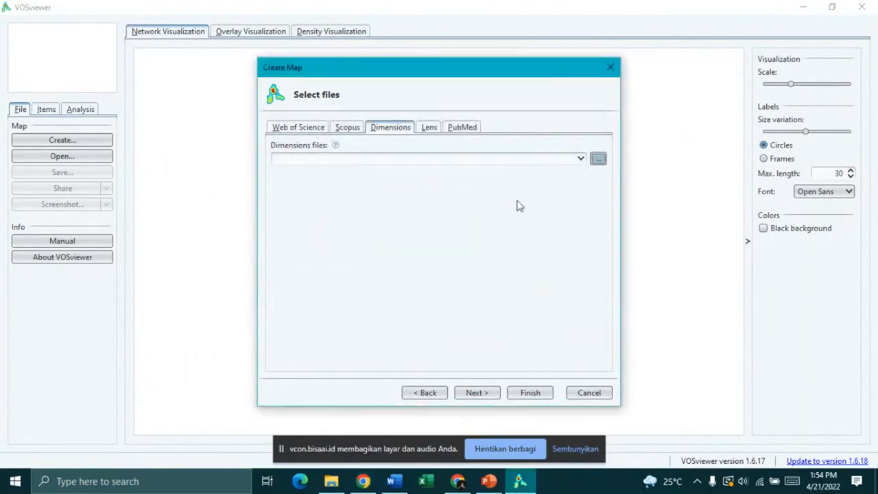
Step: Select Dimensions-Publication-2022-04-17_22-18-00.csv from the Music folder as the data file
{"action": "left_click", "coordinate": [414, 155]}
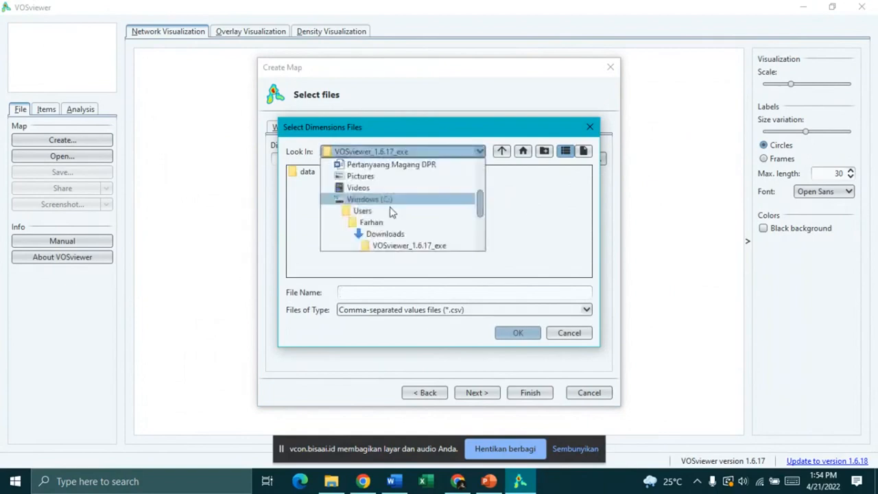
{"action": "scroll", "coordinate": [391, 213], "scroll_direction": "down", "scroll_amount": 3}
{"action": "scroll", "coordinate": [378, 199], "scroll_direction": "up", "scroll_amount": 2}
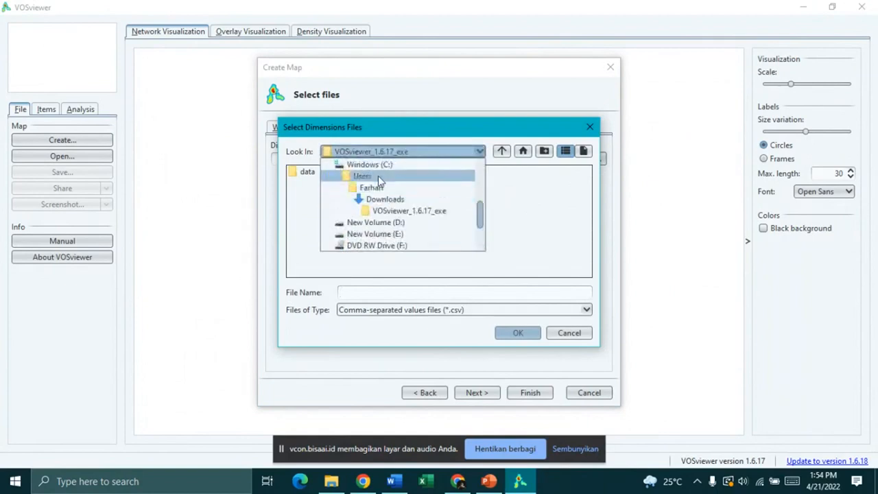
{"action": "scroll", "coordinate": [378, 181], "scroll_direction": "up", "scroll_amount": 2}
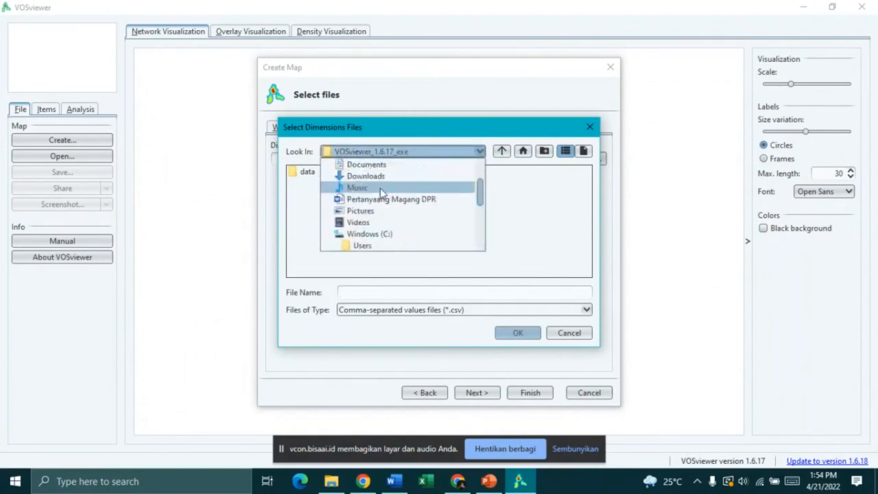
{"action": "left_click", "coordinate": [380, 188]}
{"action": "left_click", "coordinate": [372, 196]}
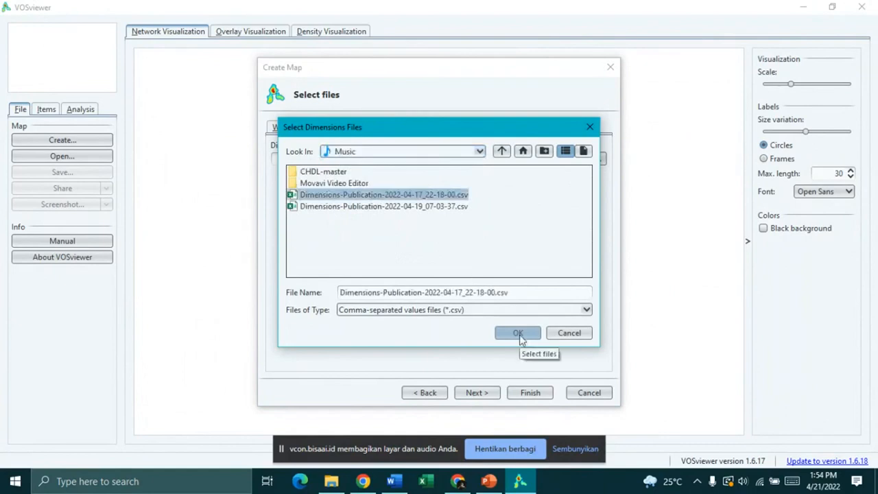
{"action": "left_click", "coordinate": [517, 333]}
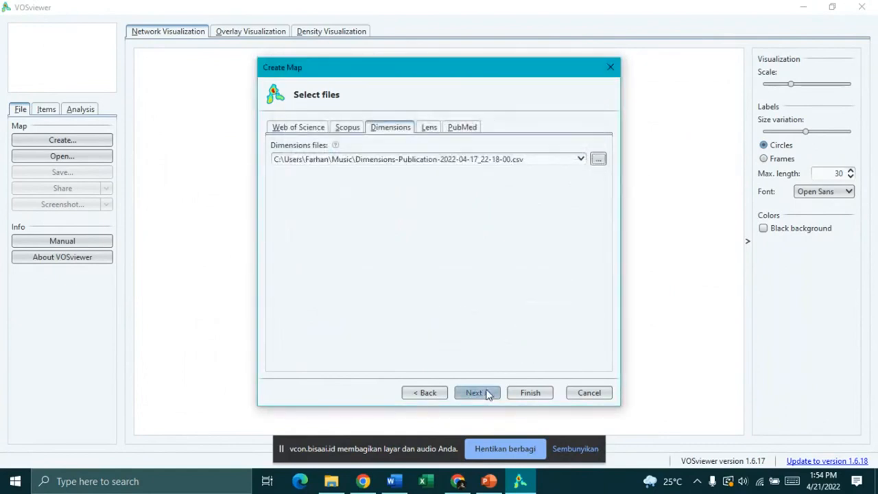
Step: Read the CSV, then cycle the analysis type through Citation, Bibliographic coupling and Co-citation
{"action": "left_click", "coordinate": [487, 394]}
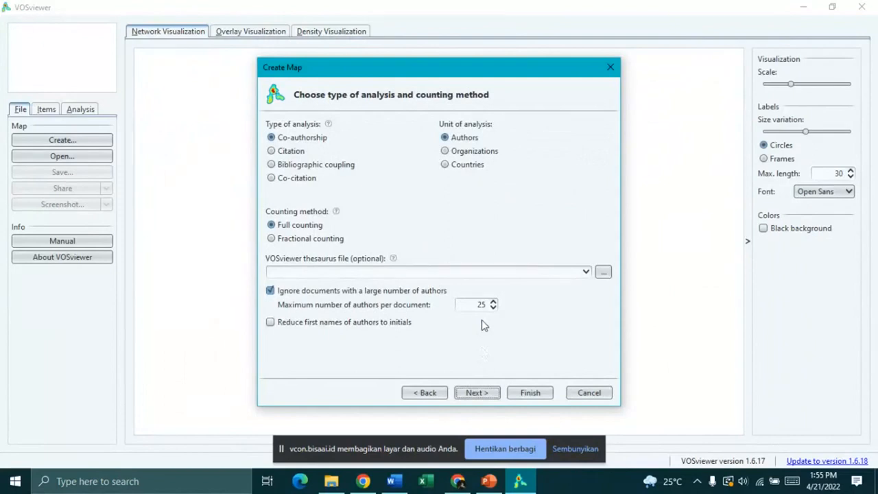
{"action": "left_click", "coordinate": [272, 151]}
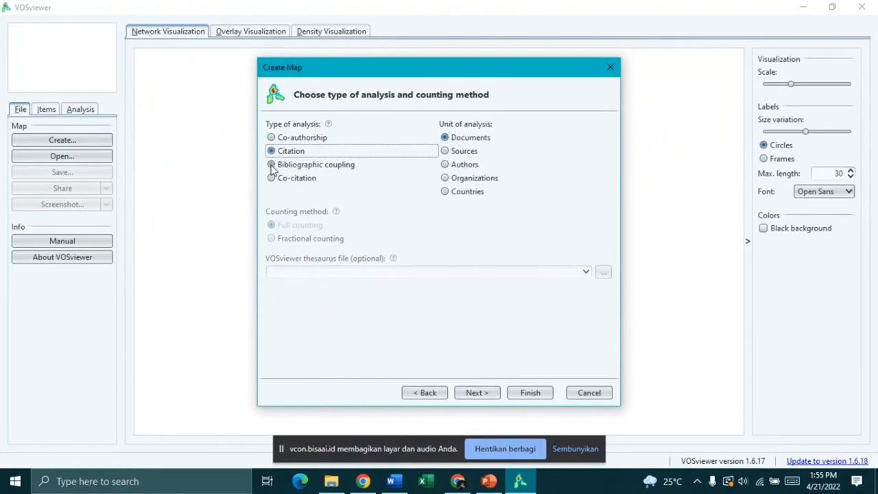
{"action": "left_click", "coordinate": [272, 165]}
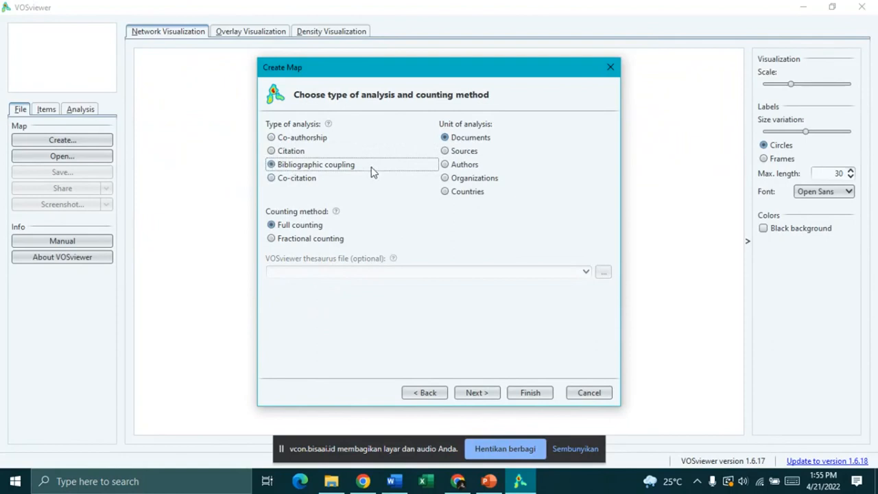
{"action": "left_click", "coordinate": [299, 183]}
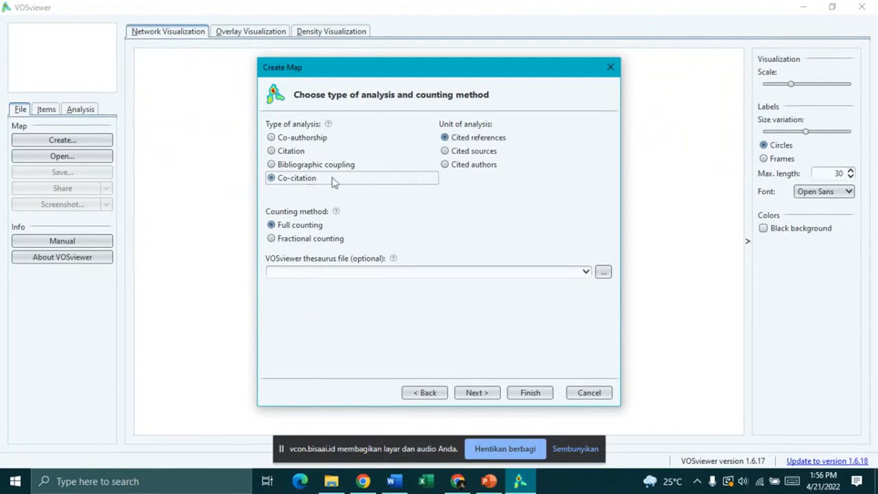
Step: Try cited references, cited sources and cited authors as units, keeping full counting
{"action": "left_click", "coordinate": [445, 152]}
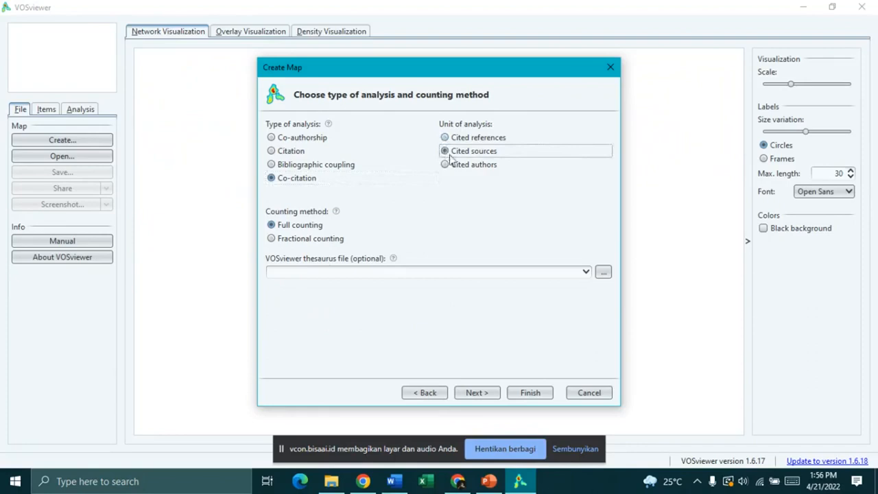
{"action": "left_click", "coordinate": [446, 138]}
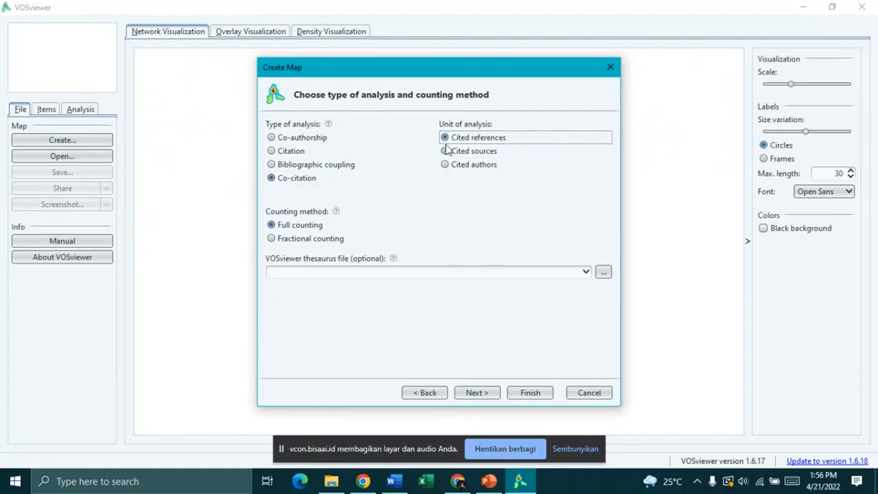
{"action": "left_click", "coordinate": [446, 154]}
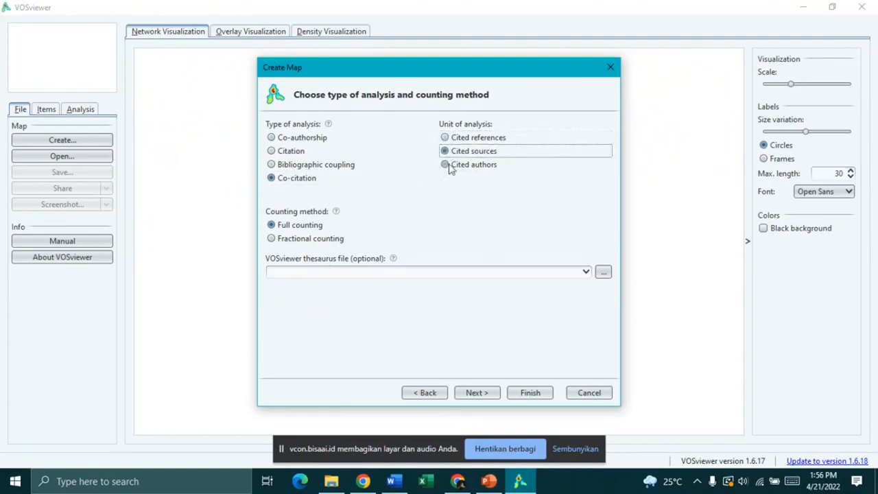
{"action": "left_click", "coordinate": [448, 167]}
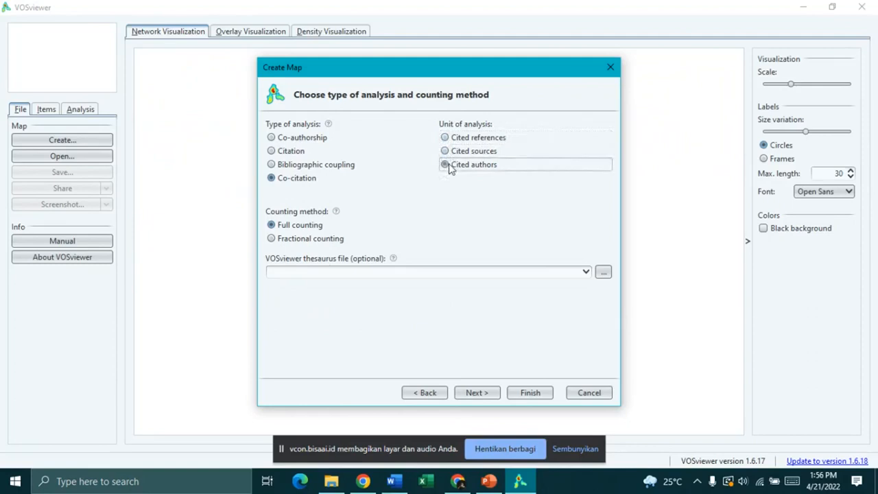
{"action": "left_click", "coordinate": [288, 225]}
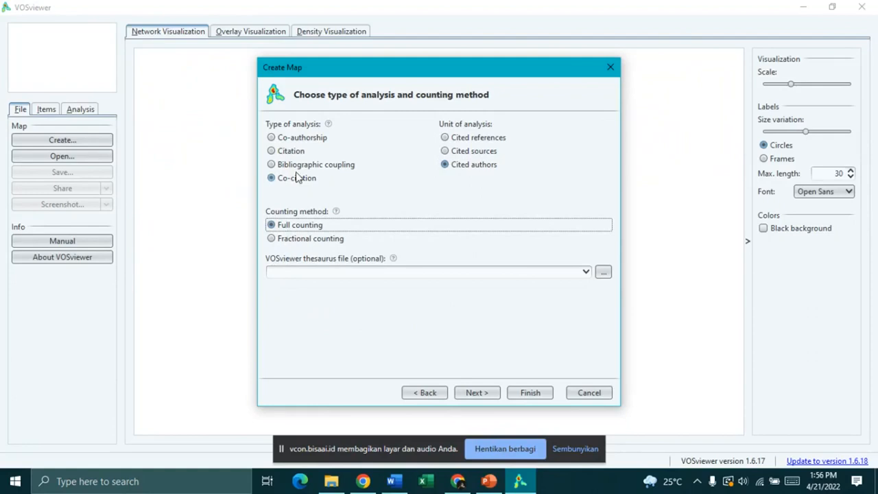
Step: Set fractional counting with co-authorship by countries and move on to the thresholds
{"action": "left_click", "coordinate": [296, 245]}
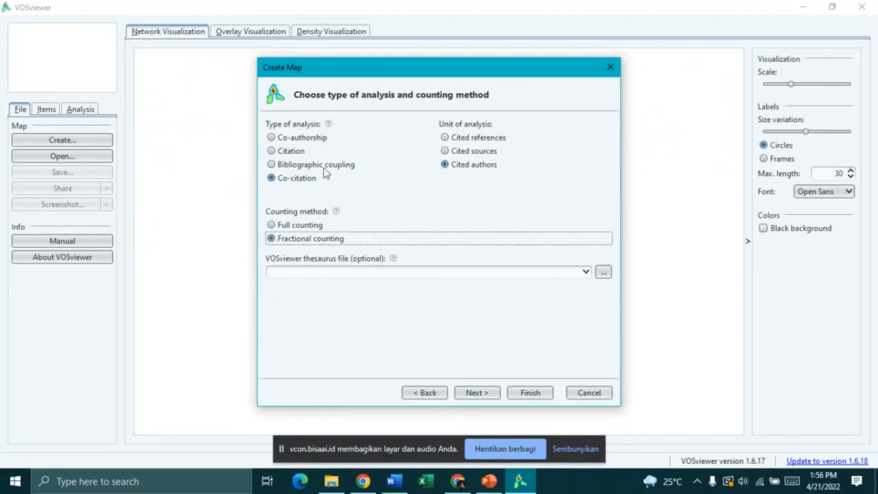
{"action": "left_click", "coordinate": [289, 138]}
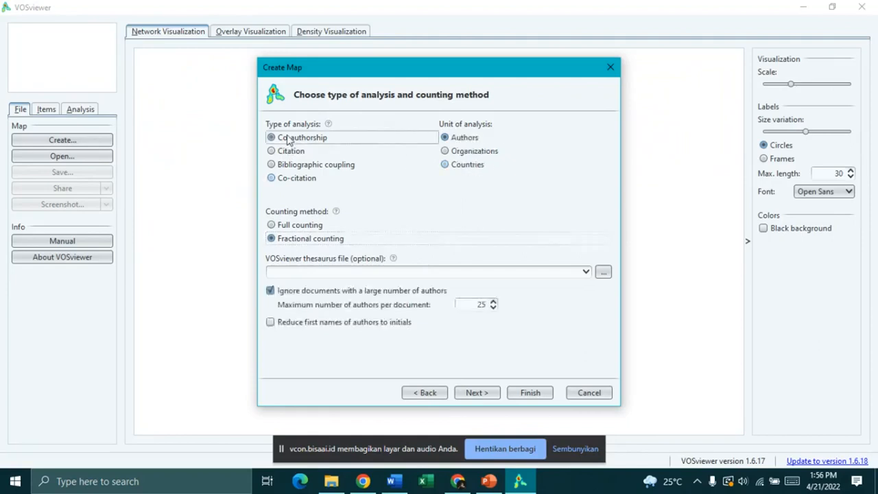
{"action": "left_click", "coordinate": [468, 151]}
{"action": "left_click", "coordinate": [465, 166]}
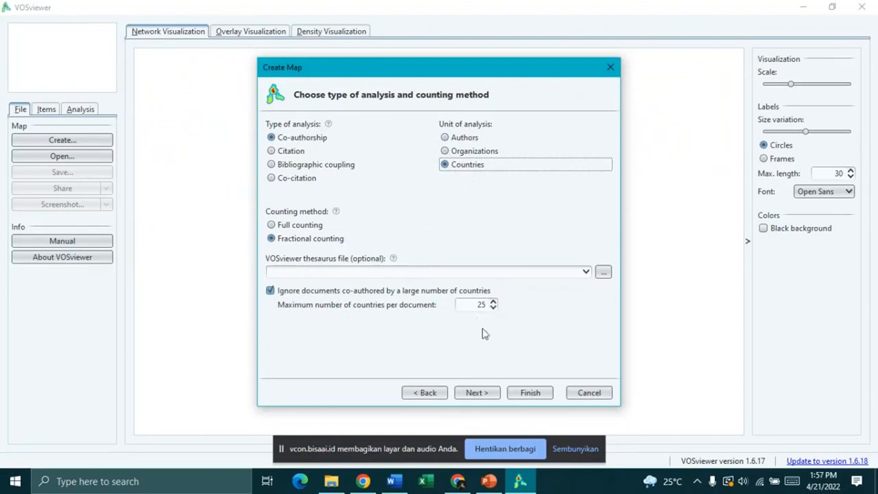
{"action": "left_click", "coordinate": [480, 392]}
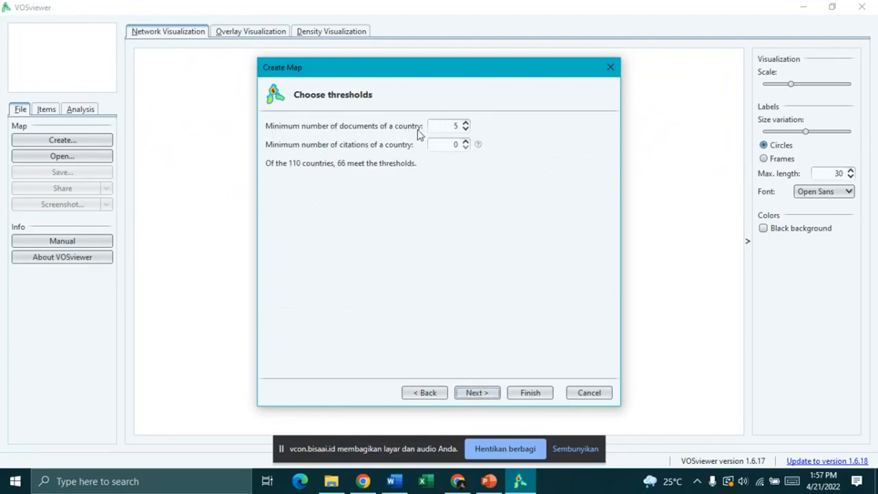
Step: Set the minimum documents per country to 3 so 79 of 110 countries qualify, keeping all 79
{"action": "left_click", "coordinate": [465, 130]}
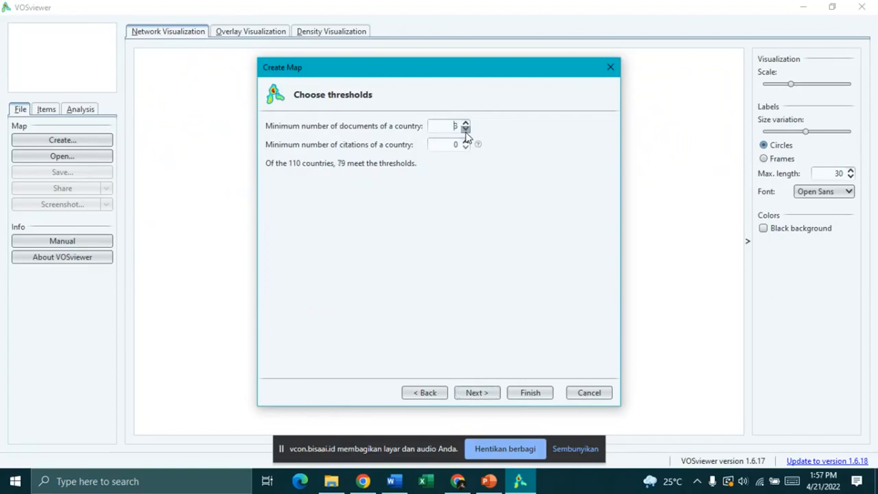
{"action": "left_click", "coordinate": [465, 129]}
{"action": "double_click", "coordinate": [455, 125]}
{"action": "left_click", "coordinate": [465, 123]}
{"action": "left_click", "coordinate": [466, 123]}
{"action": "left_click", "coordinate": [465, 123]}
{"action": "left_click", "coordinate": [466, 123]}
{"action": "left_click", "coordinate": [465, 124]}
{"action": "left_click", "coordinate": [466, 128]}
{"action": "left_click", "coordinate": [465, 128]}
{"action": "left_click", "coordinate": [465, 128]}
{"action": "left_click", "coordinate": [466, 129]}
{"action": "left_click", "coordinate": [465, 124]}
{"action": "left_click", "coordinate": [466, 123]}
{"action": "left_click", "coordinate": [464, 129]}
{"action": "left_click", "coordinate": [473, 395]}
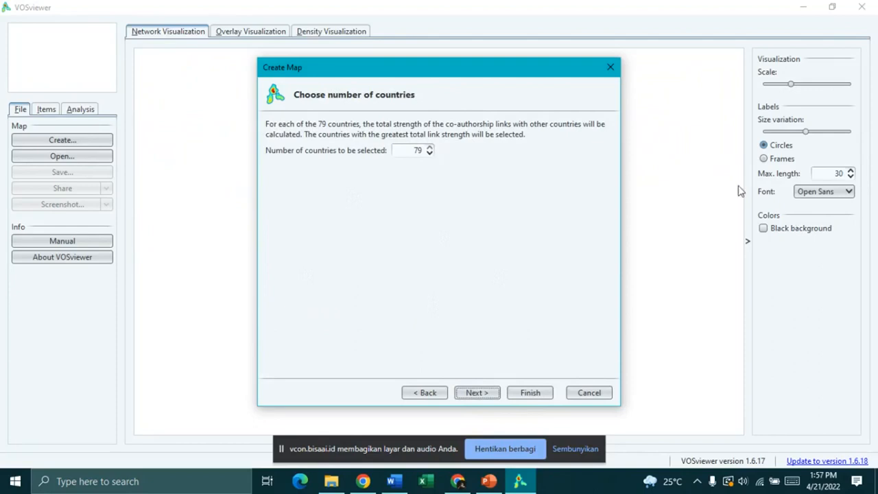
Step: Review the 79 selected countries and finish, producing a 10-cluster, 770-link country map
{"action": "left_click", "coordinate": [484, 393]}
{"action": "scroll", "coordinate": [528, 206], "scroll_direction": "down", "scroll_amount": 5}
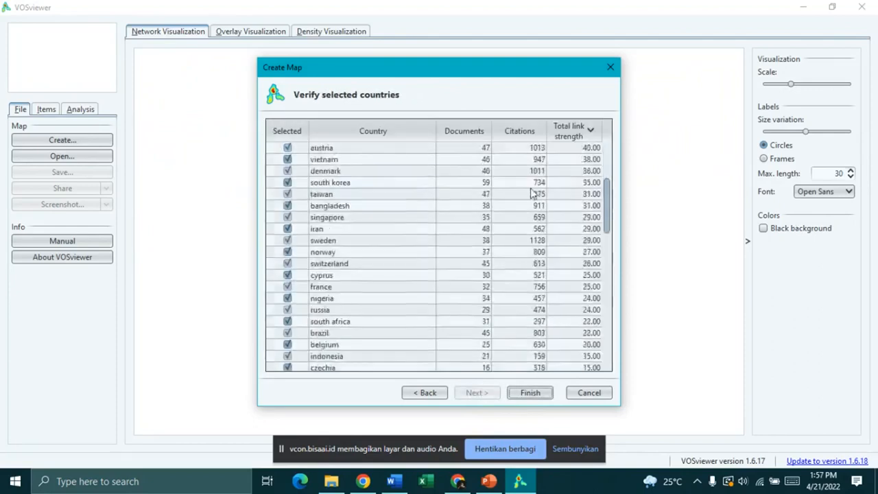
{"action": "scroll", "coordinate": [543, 255], "scroll_direction": "down", "scroll_amount": 15}
{"action": "scroll", "coordinate": [541, 255], "scroll_direction": "up", "scroll_amount": 15}
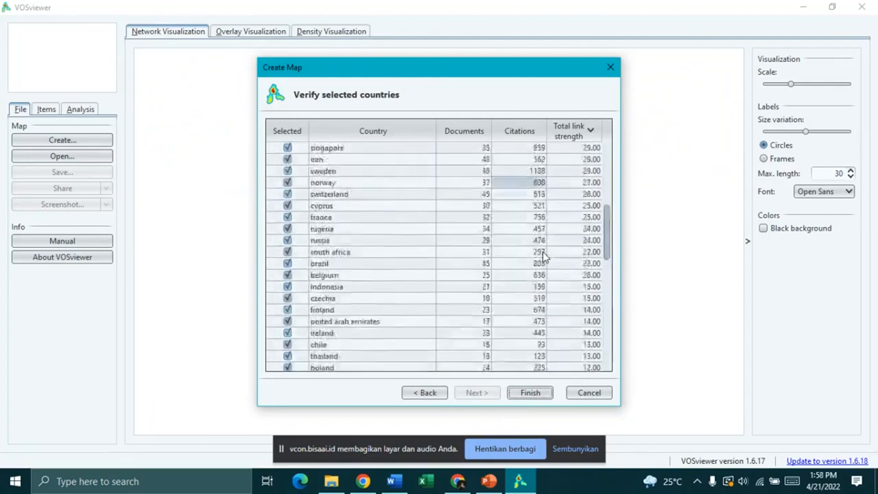
{"action": "scroll", "coordinate": [541, 255], "scroll_direction": "up", "scroll_amount": 8}
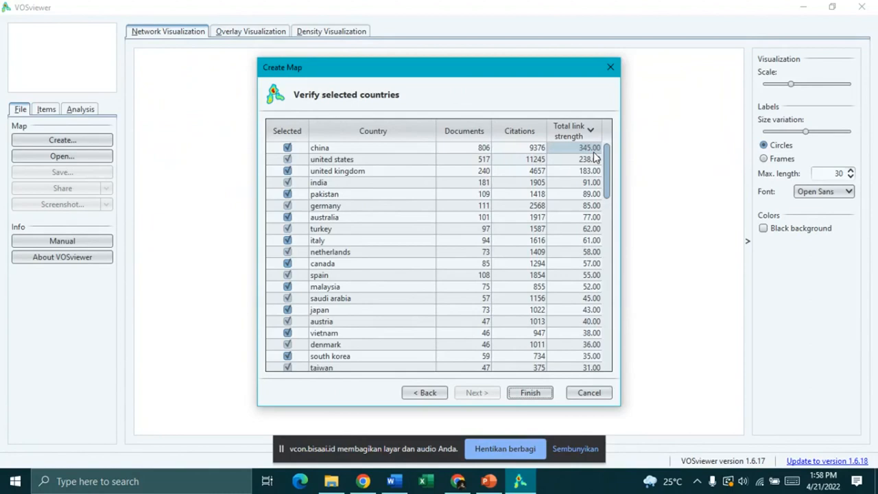
{"action": "left_click", "coordinate": [529, 394]}
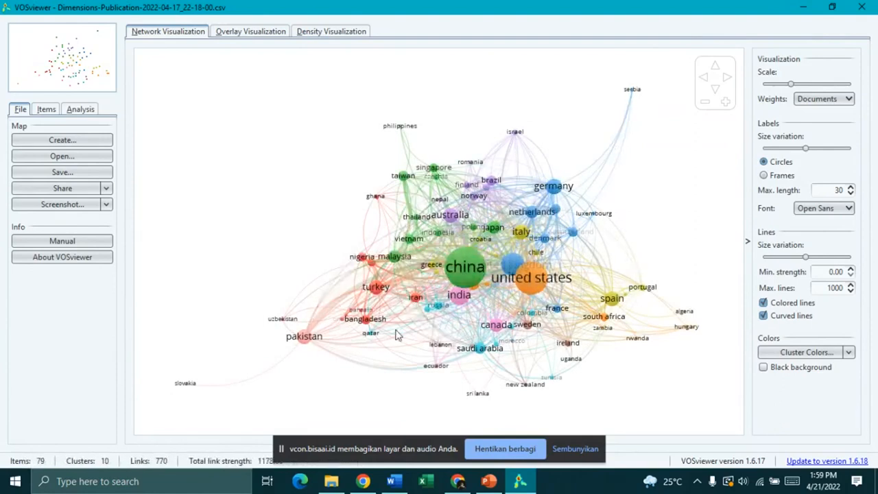
Step: Zoom in on China's links and switch to the average-publication-year overlay view
{"action": "scroll", "coordinate": [473, 328], "scroll_direction": "up", "scroll_amount": 4}
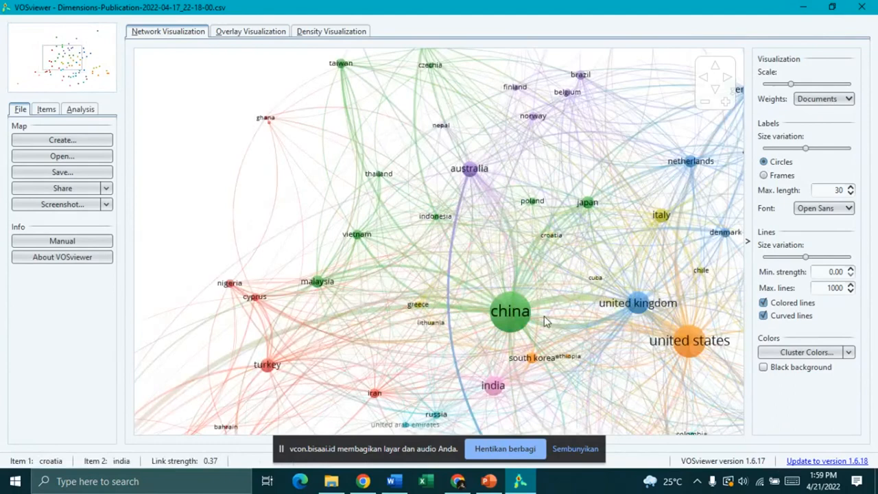
{"action": "left_click_drag", "start_coordinate": [596, 342], "coordinate": [569, 294]}
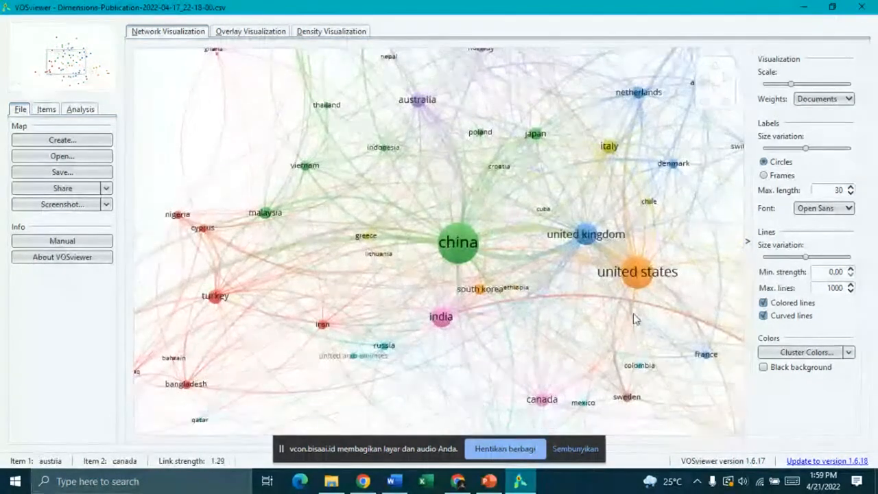
{"action": "left_click", "coordinate": [267, 33]}
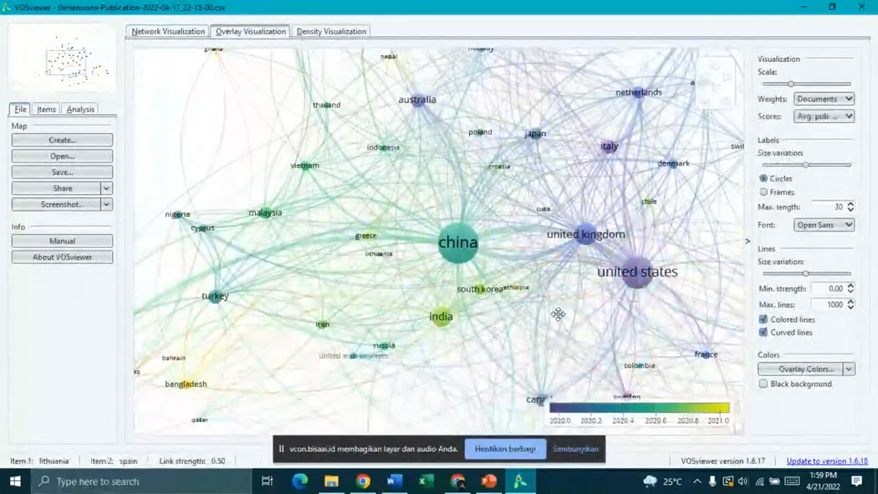
Step: Zoom out to show every country node and the 2020–2021 year colour legend
{"action": "scroll", "coordinate": [554, 314], "scroll_direction": "down", "scroll_amount": 3}
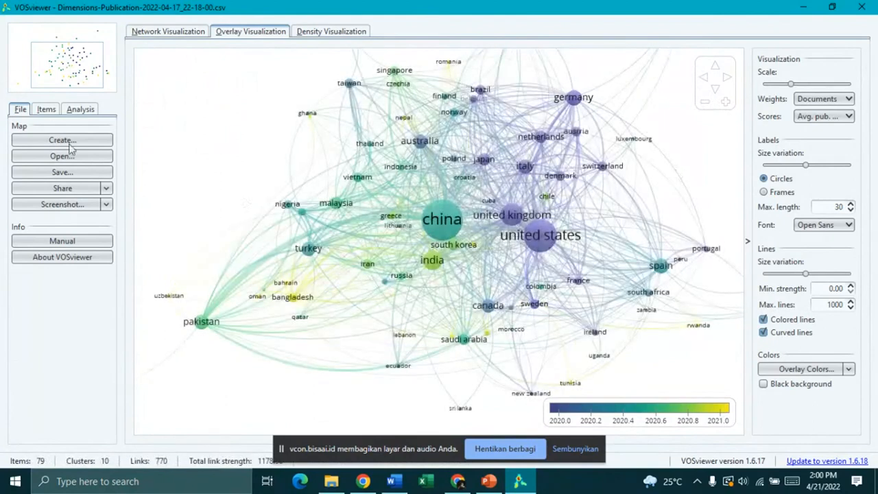
Step: Show the density heat map, glance at the Items, Analysis and Network views, then return to density
{"action": "left_click", "coordinate": [318, 32]}
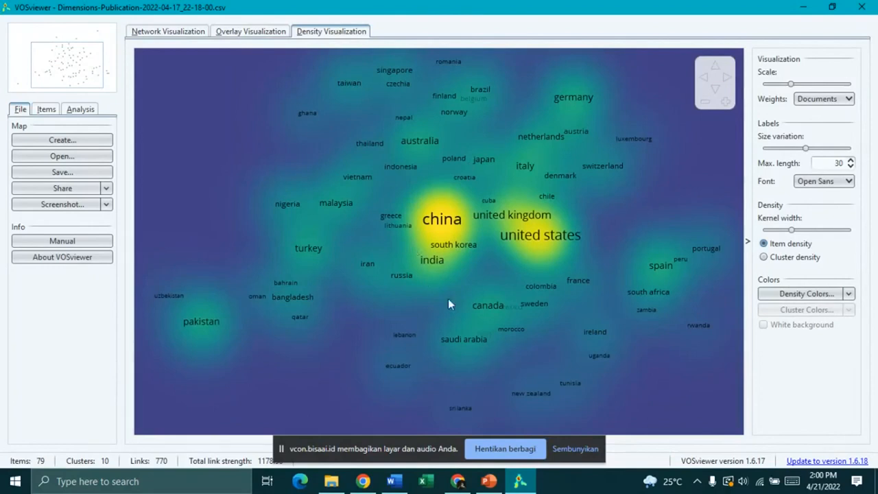
{"action": "left_click", "coordinate": [46, 109]}
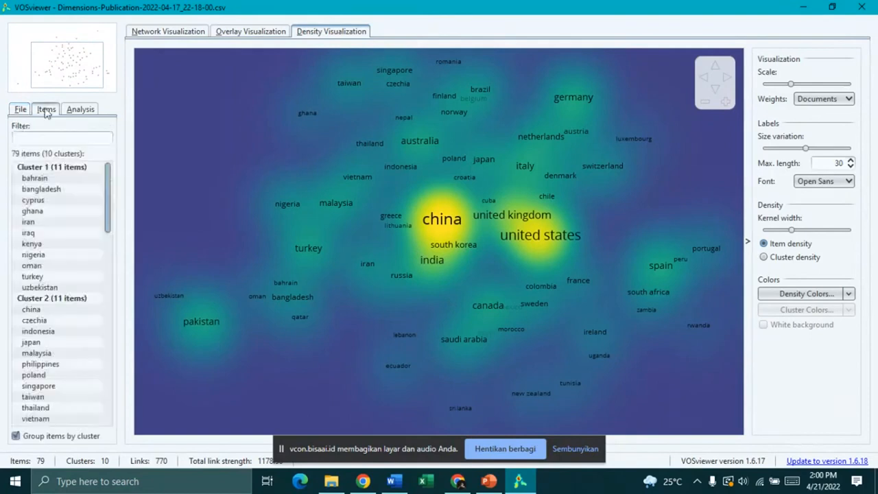
{"action": "left_click", "coordinate": [80, 109]}
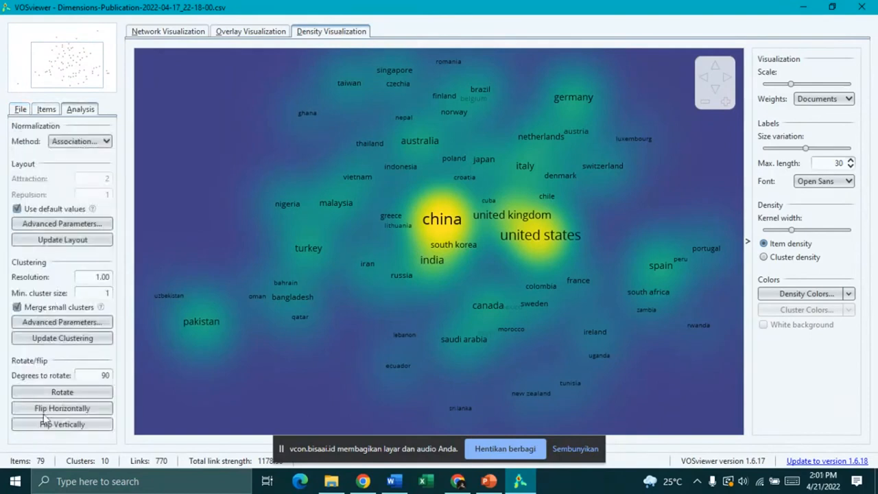
{"action": "left_click", "coordinate": [168, 32]}
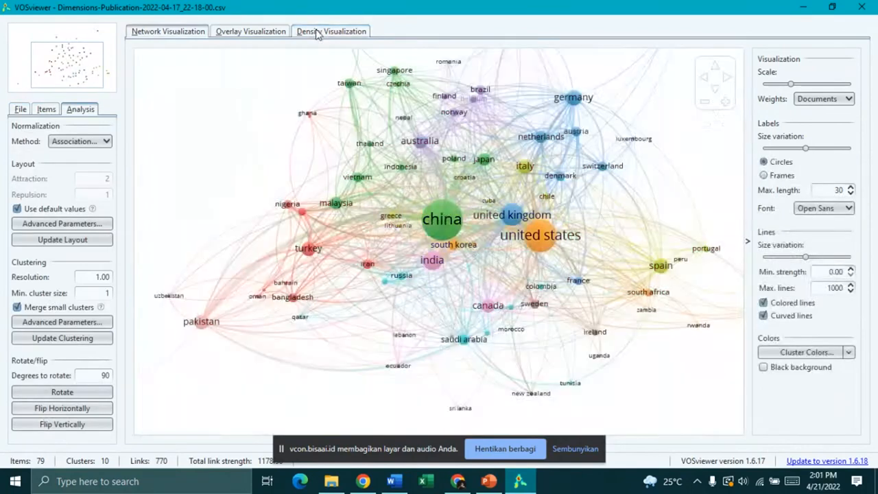
{"action": "left_click", "coordinate": [316, 32]}
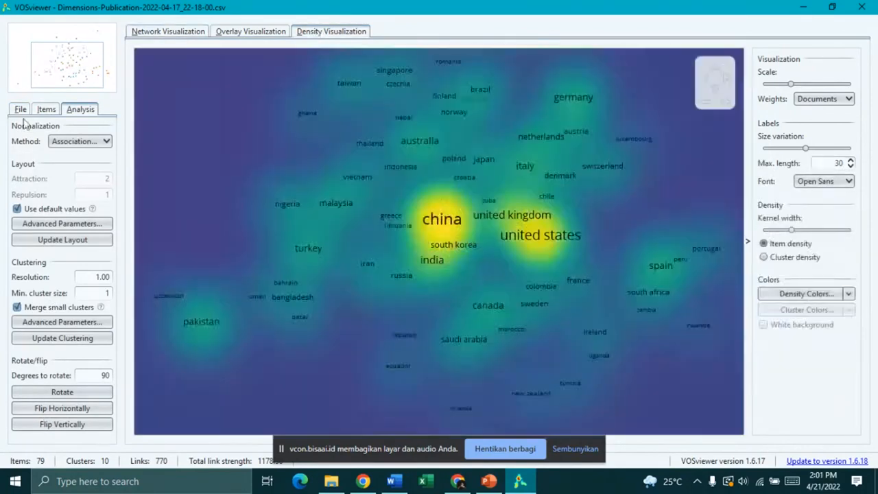
{"action": "left_click", "coordinate": [20, 109]}
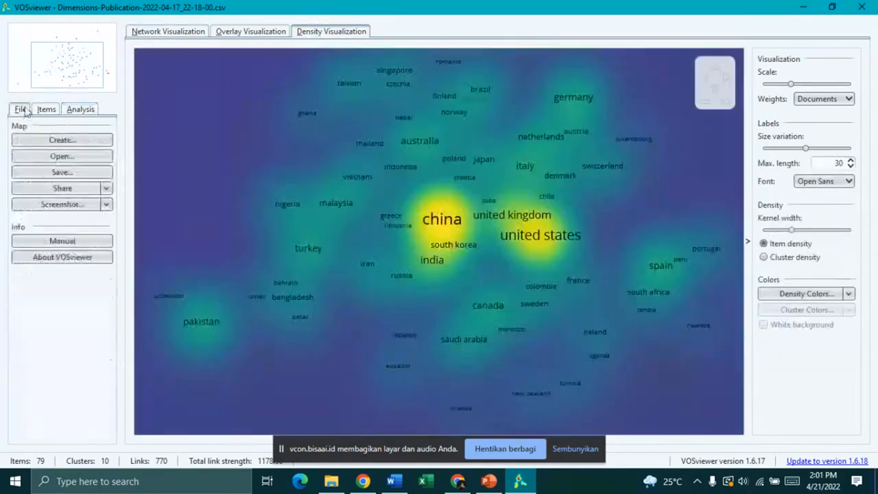
Step: Start a new map from bibliographic data using the Dimensions CSV database file
{"action": "left_click", "coordinate": [72, 140]}
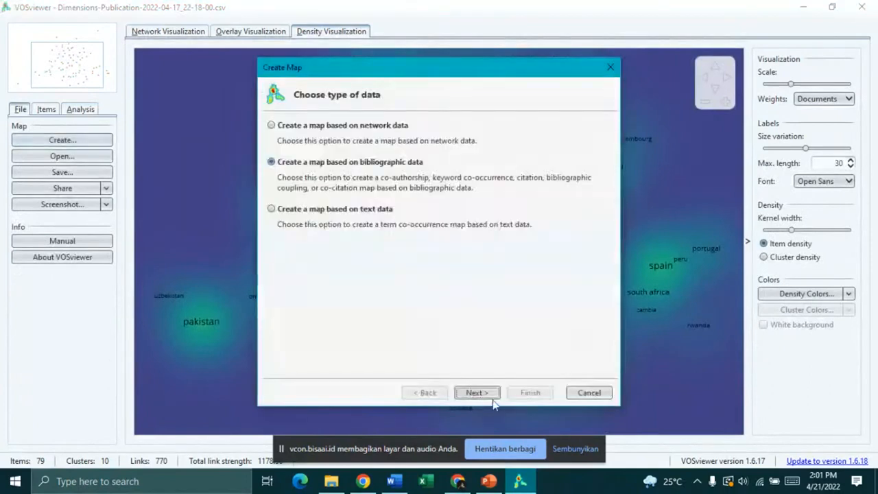
{"action": "left_click", "coordinate": [482, 392]}
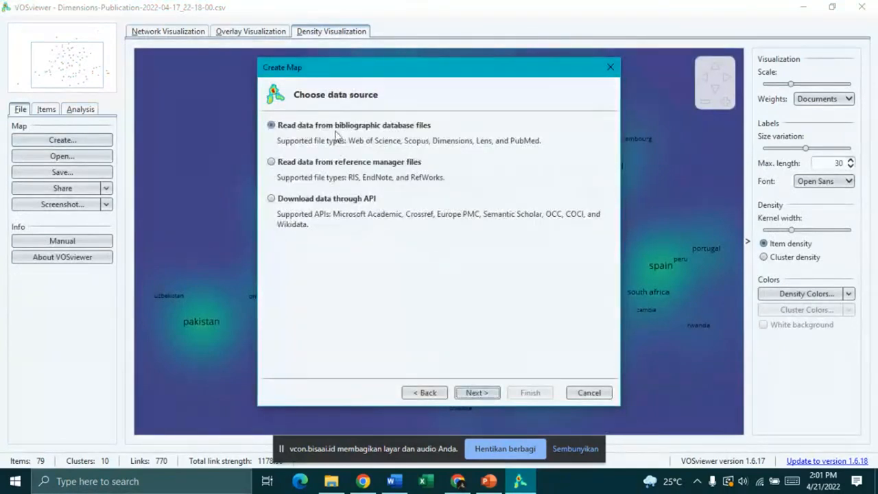
{"action": "left_click", "coordinate": [489, 393]}
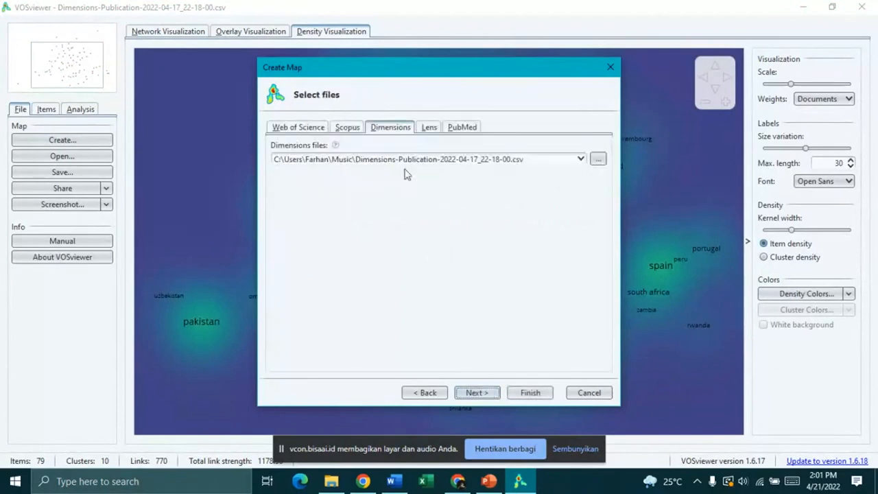
{"action": "left_click", "coordinate": [473, 393]}
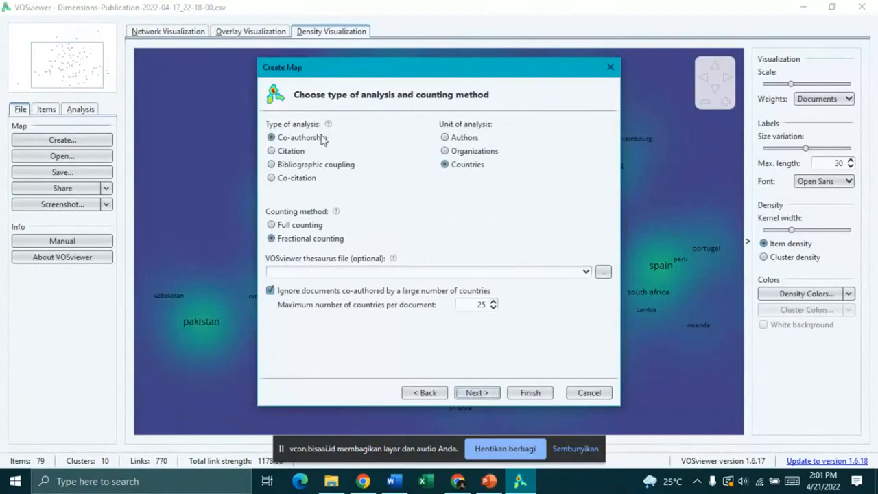
Step: Choose co-authorship analysis with authors as the unit of analysis
{"action": "left_click", "coordinate": [288, 152]}
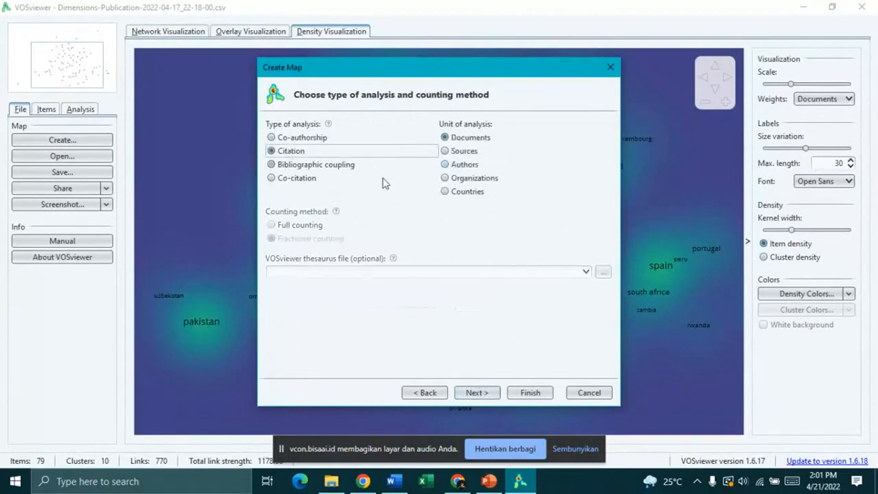
{"action": "left_click", "coordinate": [311, 165]}
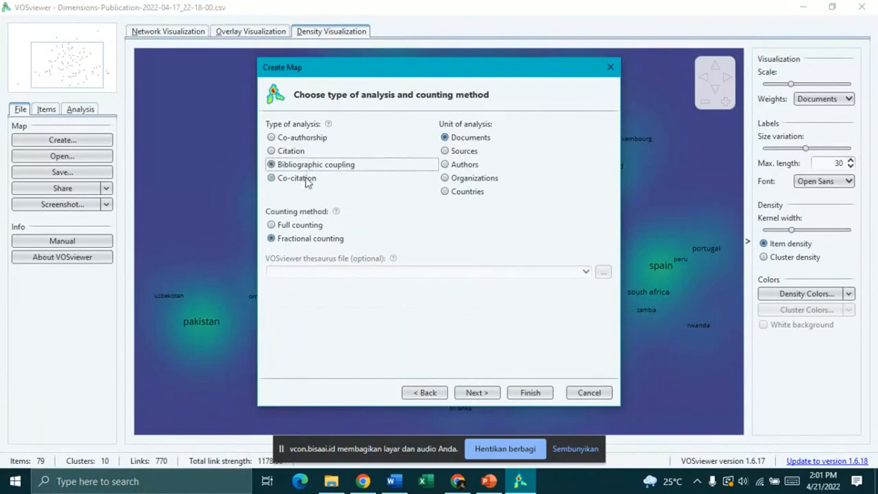
{"action": "left_click", "coordinate": [306, 179]}
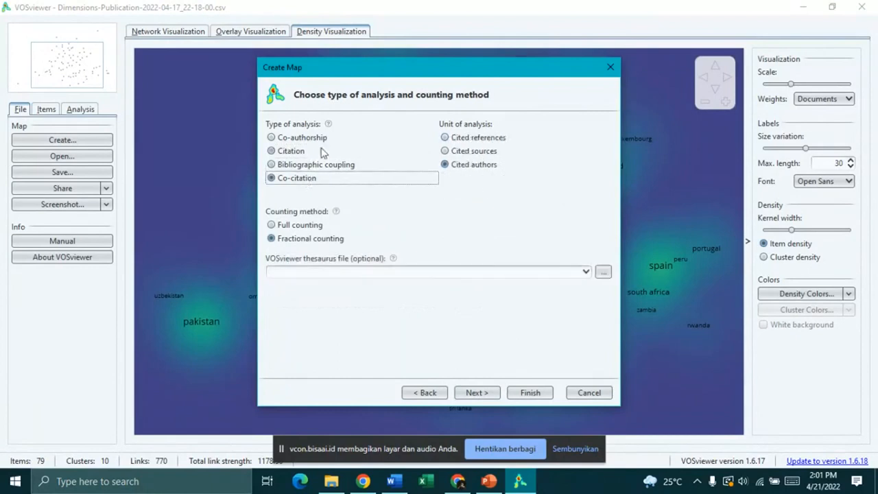
{"action": "left_click", "coordinate": [302, 152]}
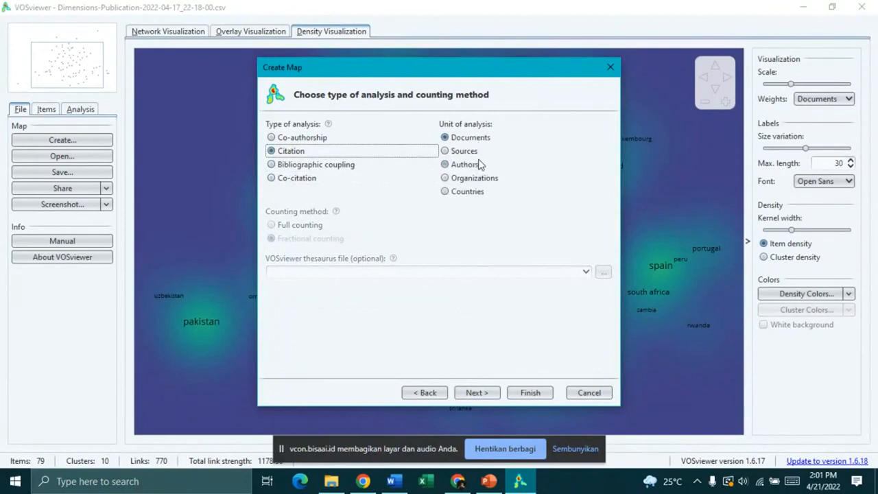
{"action": "left_click", "coordinate": [480, 165]}
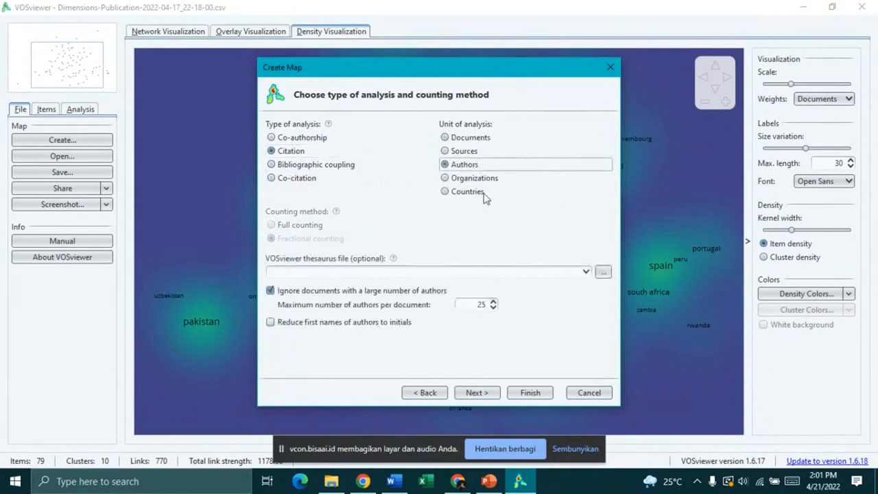
{"action": "left_click", "coordinate": [319, 137]}
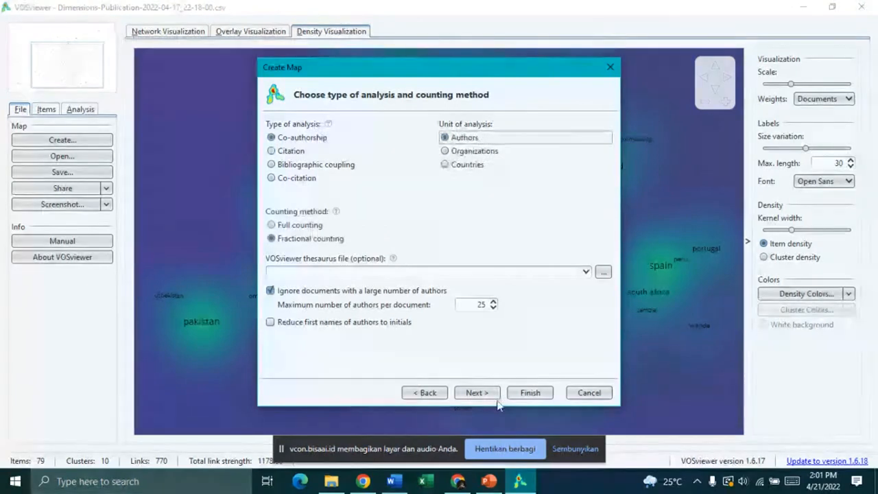
{"action": "left_click", "coordinate": [494, 396]}
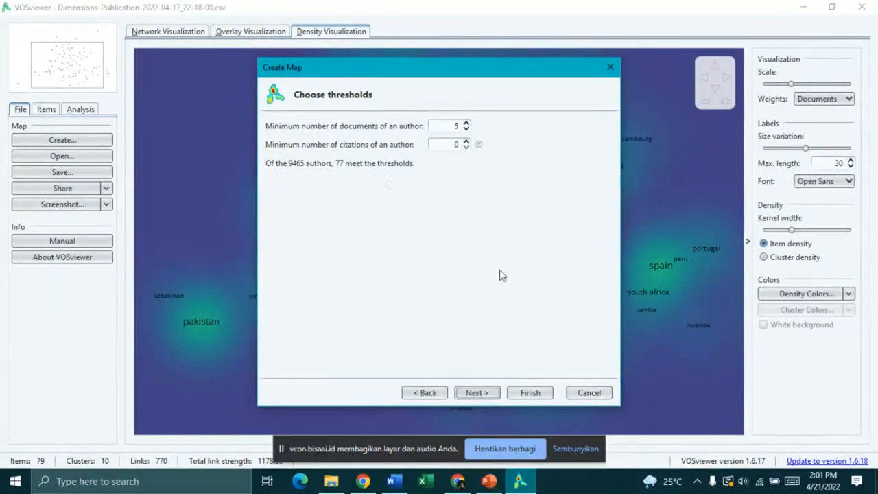
Step: Apply a 5-document minimum per author and keep all 77 qualifying authors
{"action": "left_click", "coordinate": [482, 393]}
{"action": "left_click", "coordinate": [474, 395]}
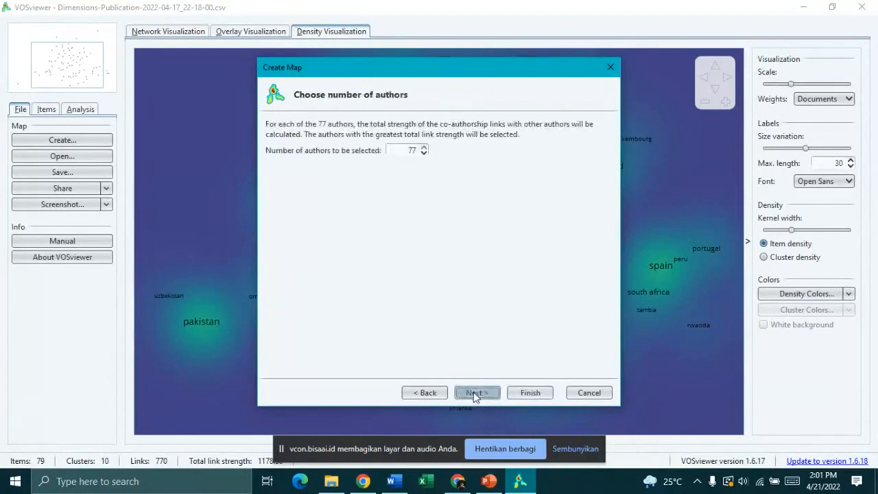
{"action": "left_click", "coordinate": [475, 395]}
{"action": "scroll", "coordinate": [388, 212], "scroll_direction": "down", "scroll_amount": 2}
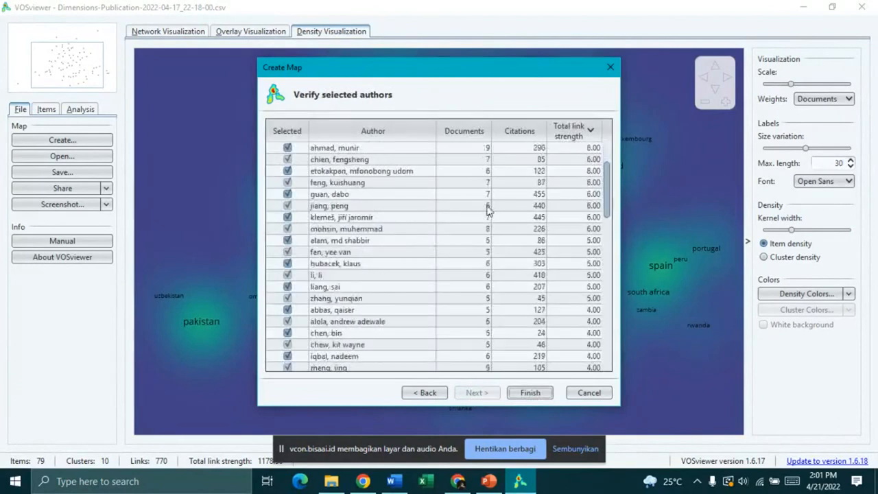
Step: Finish the wizard, keeping only the 18 connected authors out of the 77 selected
{"action": "scroll", "coordinate": [391, 186], "scroll_direction": "up", "scroll_amount": 2}
{"action": "scroll", "coordinate": [451, 254], "scroll_direction": "down", "scroll_amount": 7}
{"action": "scroll", "coordinate": [378, 201], "scroll_direction": "up", "scroll_amount": 7}
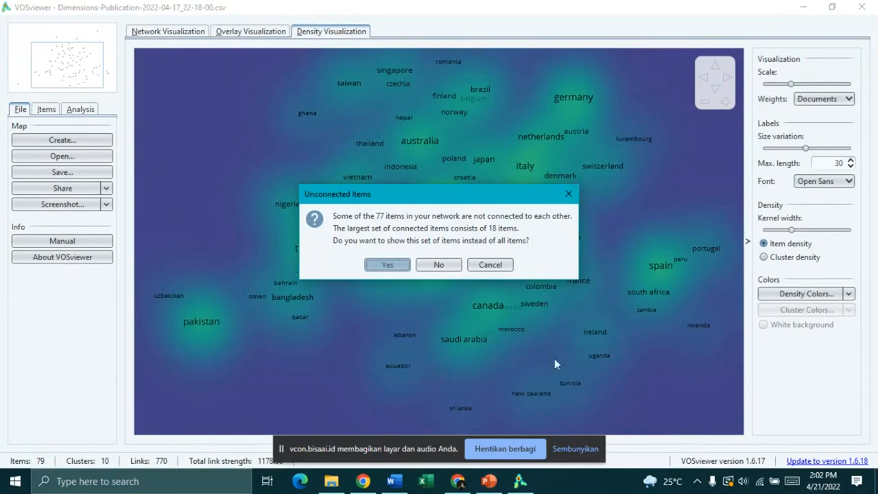
{"action": "left_click", "coordinate": [388, 266]}
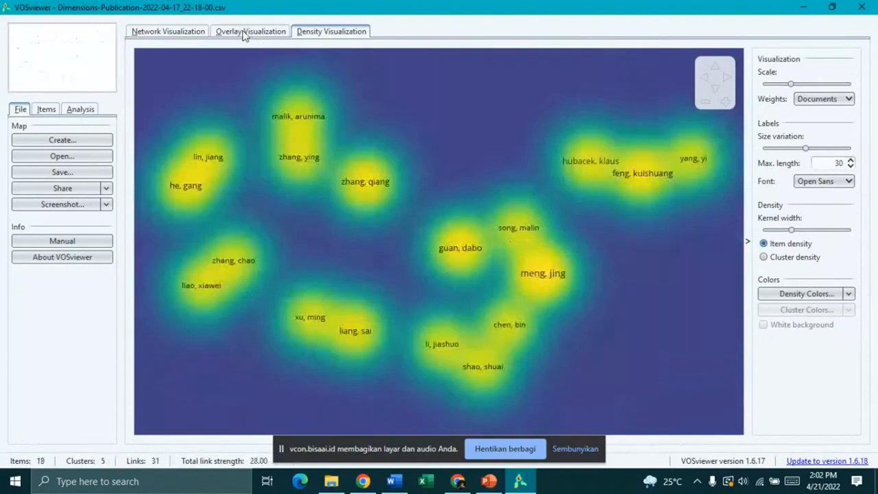
{"action": "left_click", "coordinate": [243, 33]}
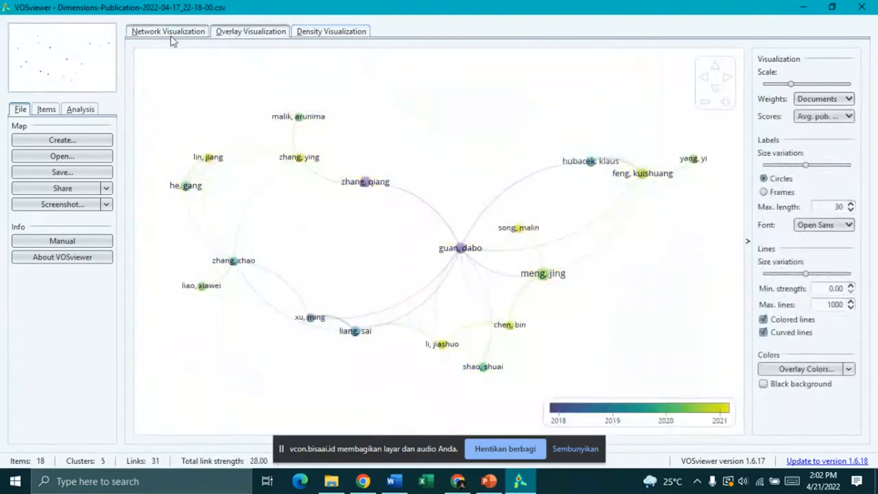
{"action": "left_click", "coordinate": [171, 36]}
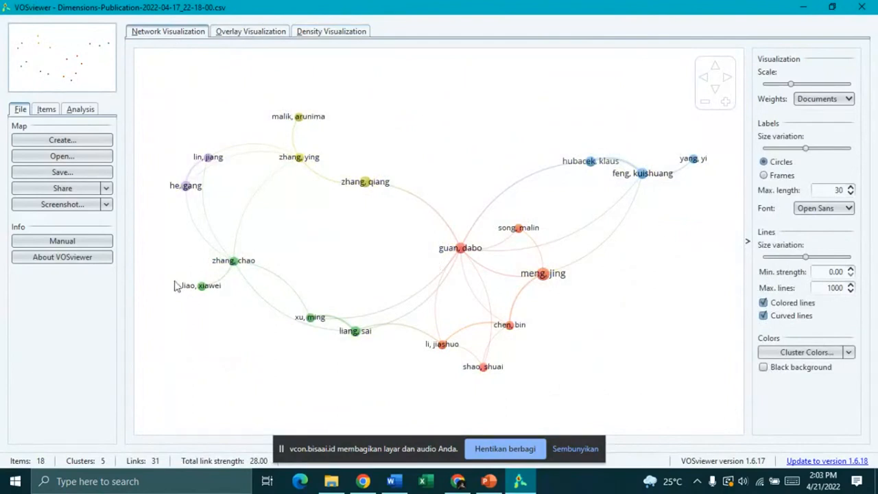
{"action": "scroll", "coordinate": [334, 245], "scroll_direction": "up", "scroll_amount": 1}
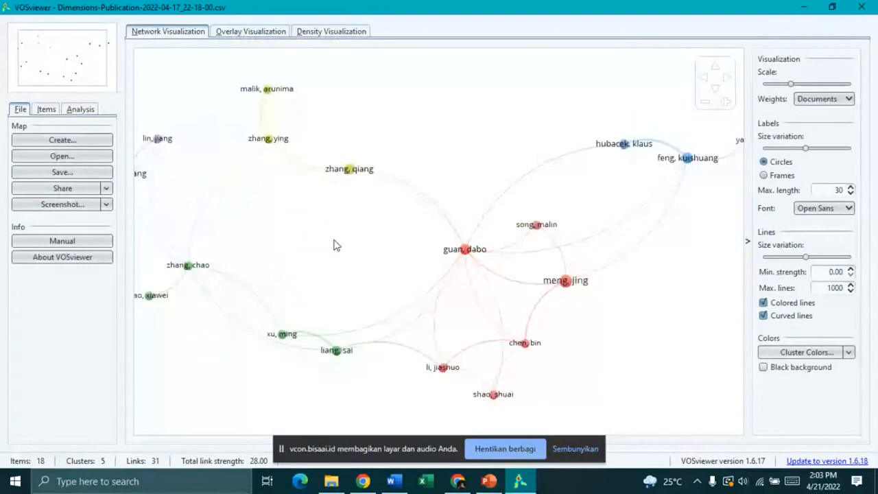
{"action": "scroll", "coordinate": [335, 245], "scroll_direction": "down", "scroll_amount": 1}
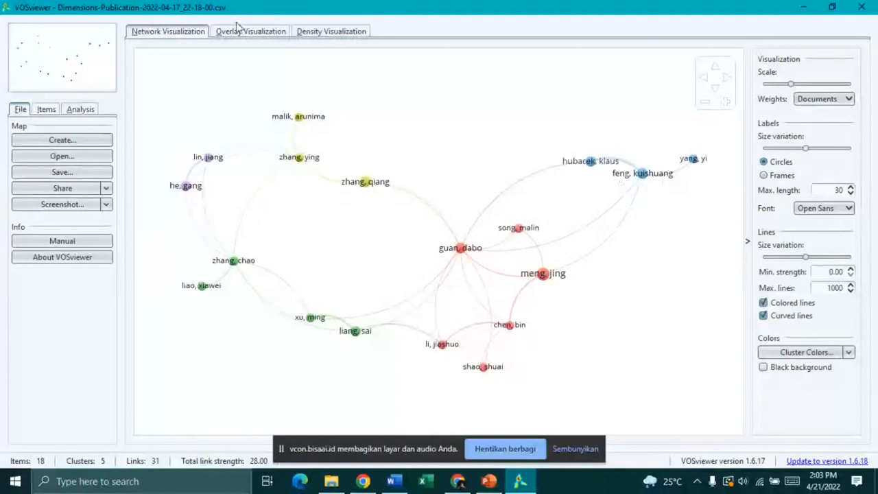
{"action": "left_click", "coordinate": [336, 32]}
{"action": "left_click", "coordinate": [168, 31]}
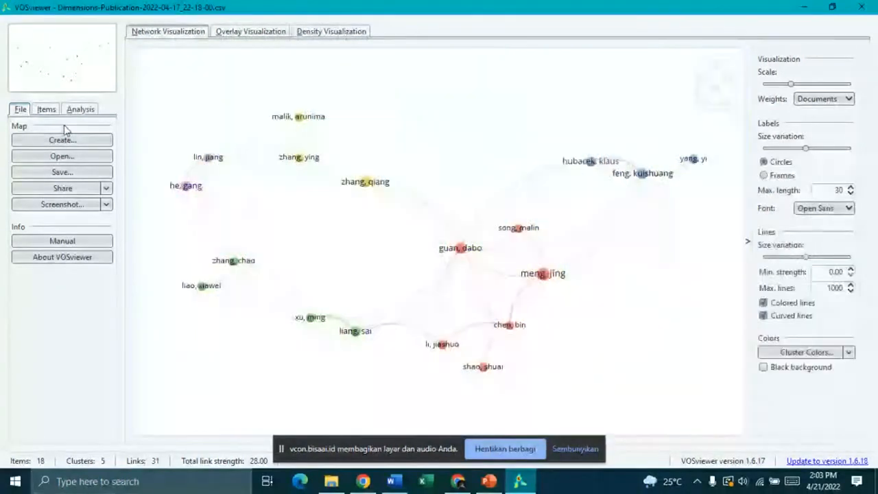
{"action": "left_click", "coordinate": [46, 109]}
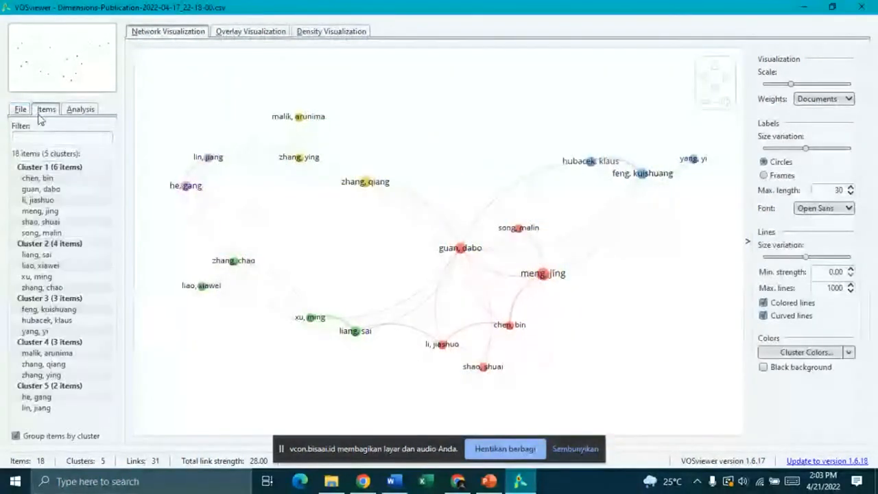
{"action": "left_click", "coordinate": [81, 109]}
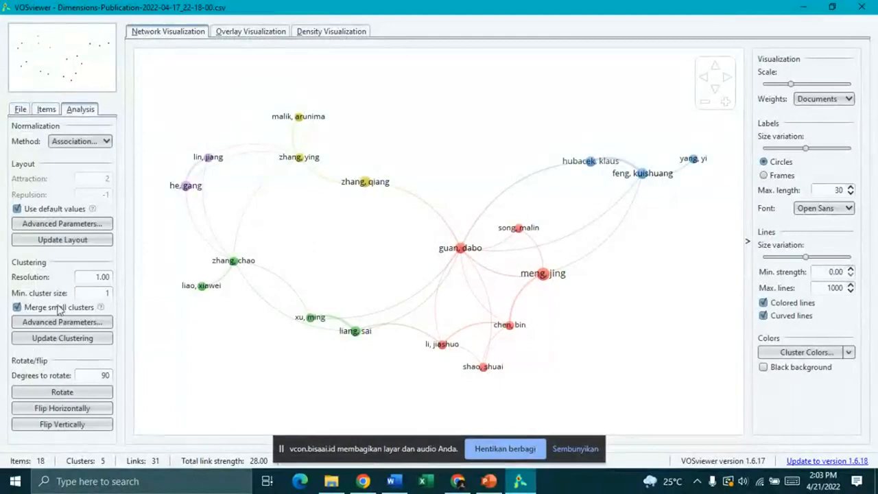
{"action": "left_click", "coordinate": [72, 227]}
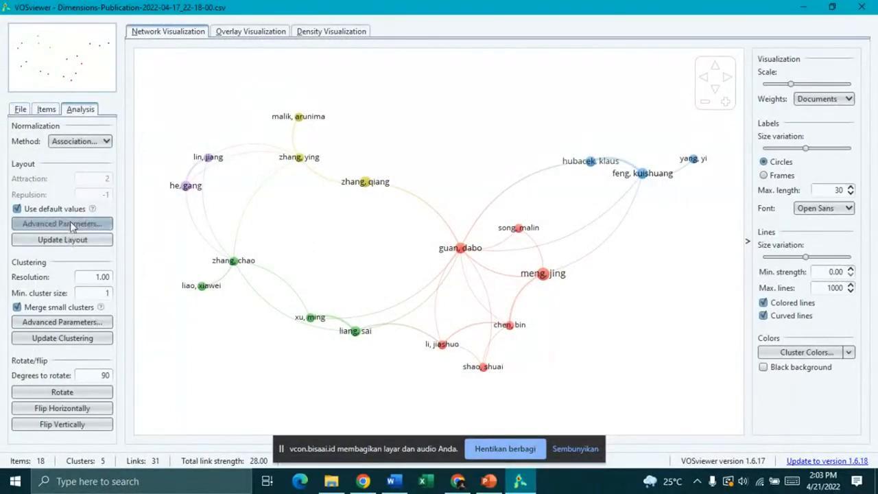
{"action": "left_click", "coordinate": [74, 142]}
{"action": "left_click", "coordinate": [108, 167]}
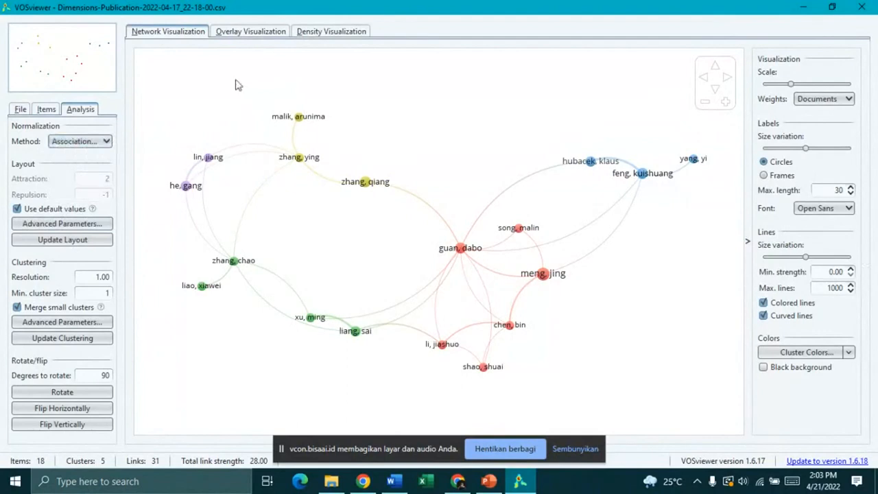
{"action": "left_click", "coordinate": [44, 112]}
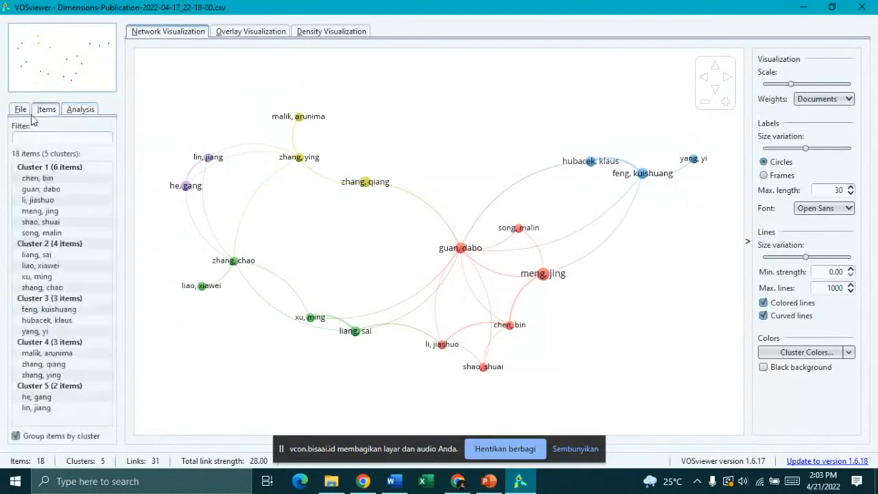
{"action": "left_click", "coordinate": [21, 110]}
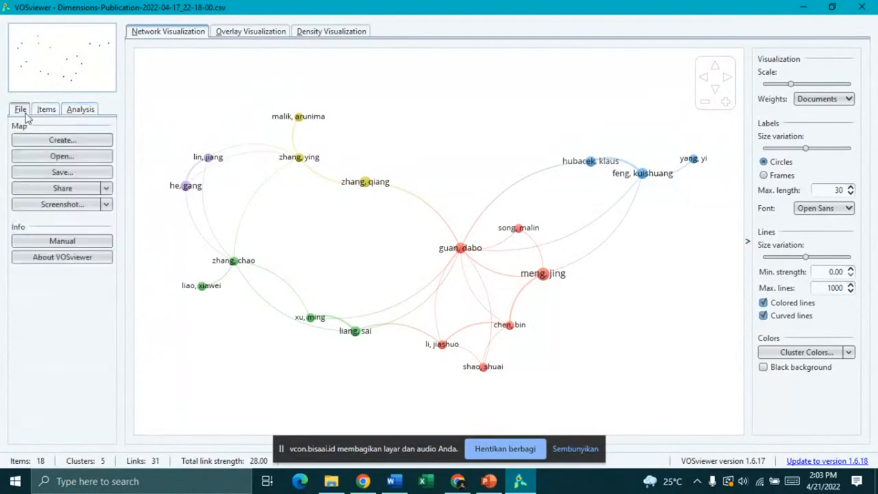
Step: Browse the new-map wizard's file-source options, cancel it, and bring up the Save Map dialog
{"action": "left_click", "coordinate": [72, 143]}
{"action": "left_click", "coordinate": [480, 392]}
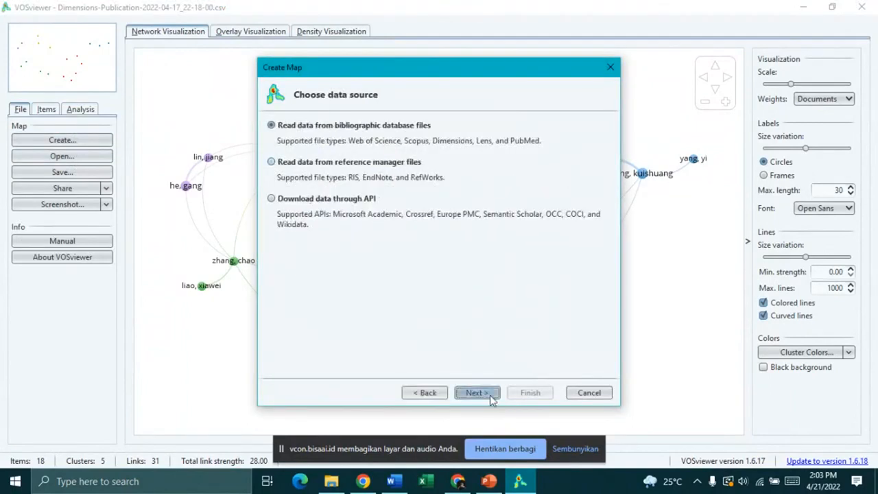
{"action": "left_click", "coordinate": [490, 398]}
{"action": "left_click", "coordinate": [348, 130]}
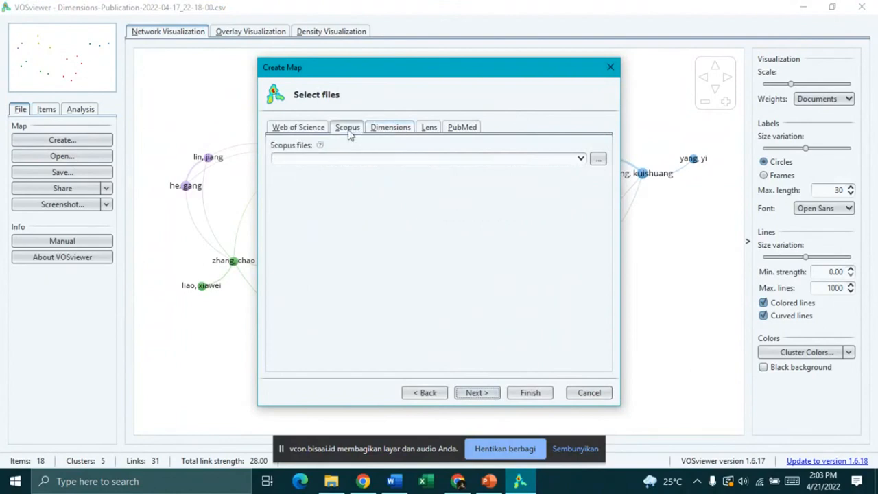
{"action": "left_click", "coordinate": [430, 127]}
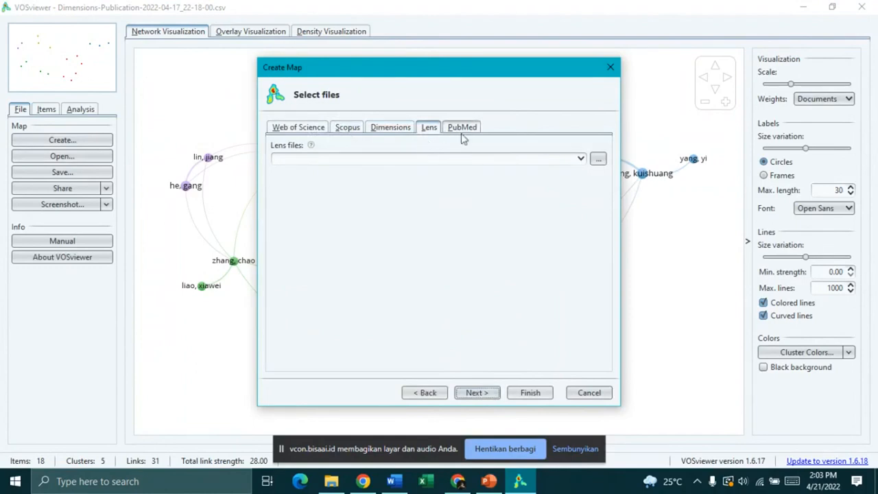
{"action": "left_click", "coordinate": [348, 129]}
{"action": "left_click", "coordinate": [295, 130]}
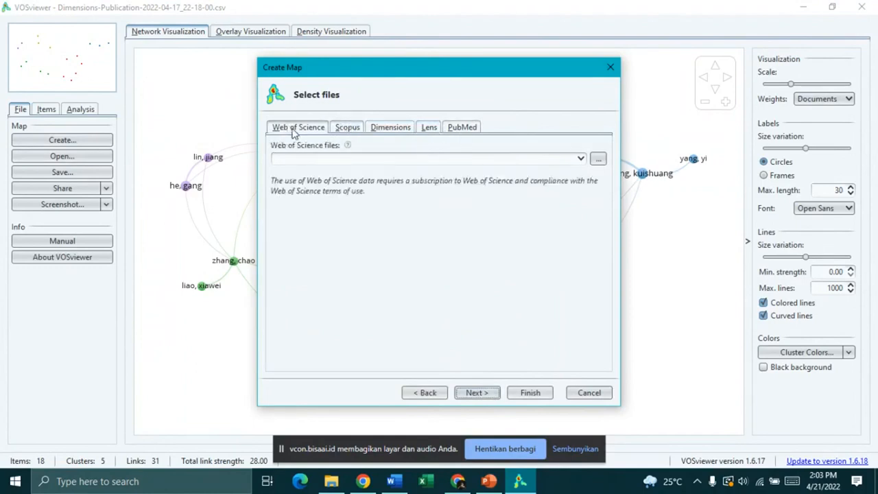
{"action": "left_click", "coordinate": [402, 130]}
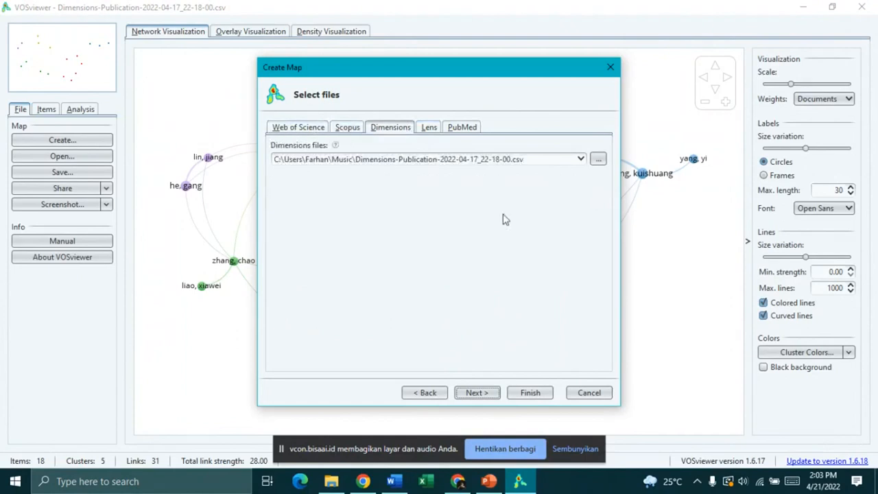
{"action": "left_click", "coordinate": [588, 392]}
{"action": "left_click", "coordinate": [42, 172]}
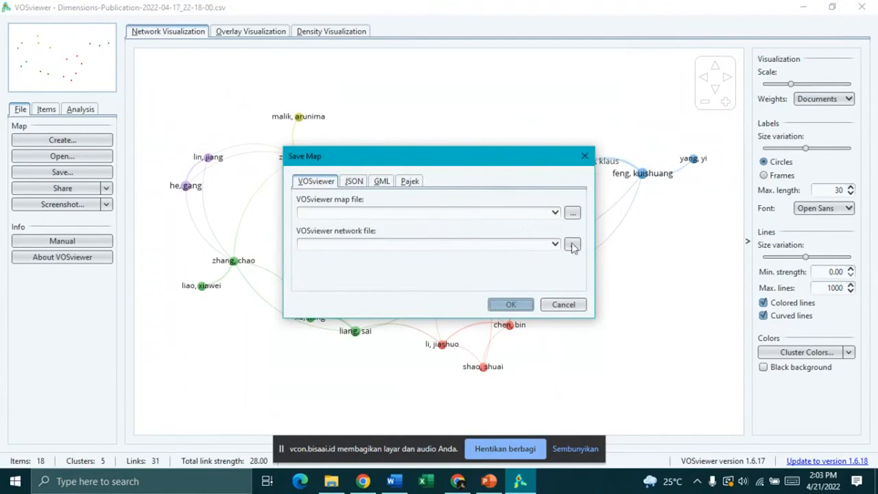
Step: Close the Save Map dialog without saving any map files
{"action": "left_click", "coordinate": [572, 213]}
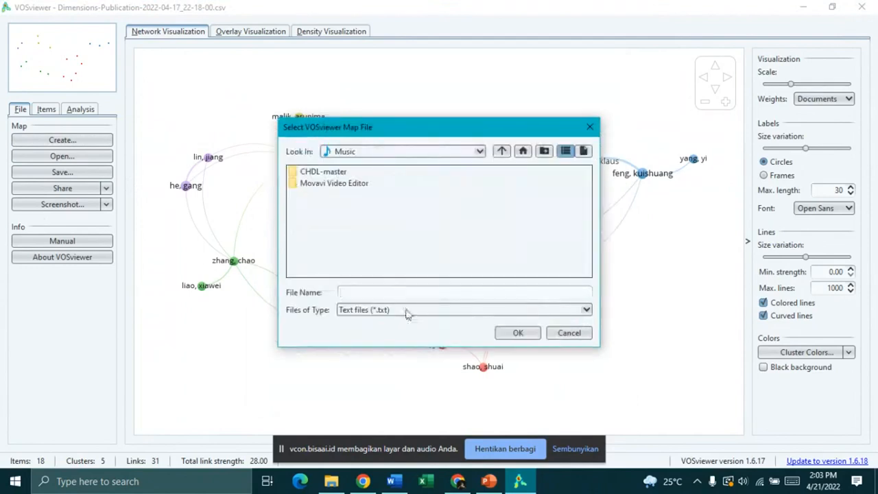
{"action": "left_click", "coordinate": [564, 335]}
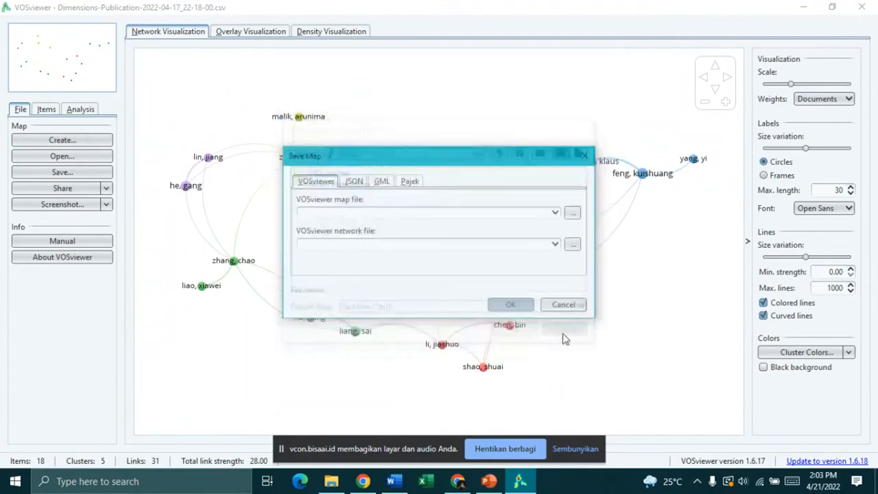
{"action": "left_click", "coordinate": [563, 304]}
Step: Save a PDF screenshot of the map named 'Webinar'
{"action": "left_click", "coordinate": [96, 205]}
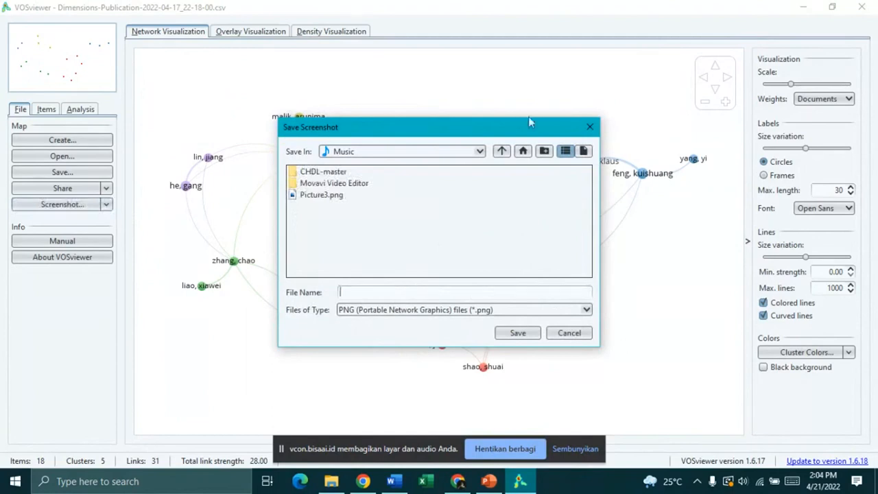
{"action": "left_click_drag", "start_coordinate": [528, 134], "coordinate": [519, 112]}
{"action": "left_click", "coordinate": [575, 286]}
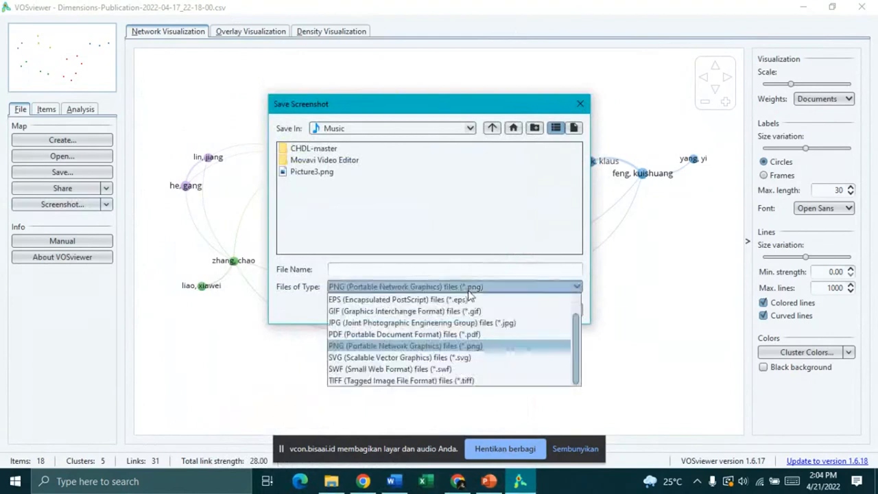
{"action": "left_click", "coordinate": [351, 335]}
{"action": "left_click", "coordinate": [449, 268]}
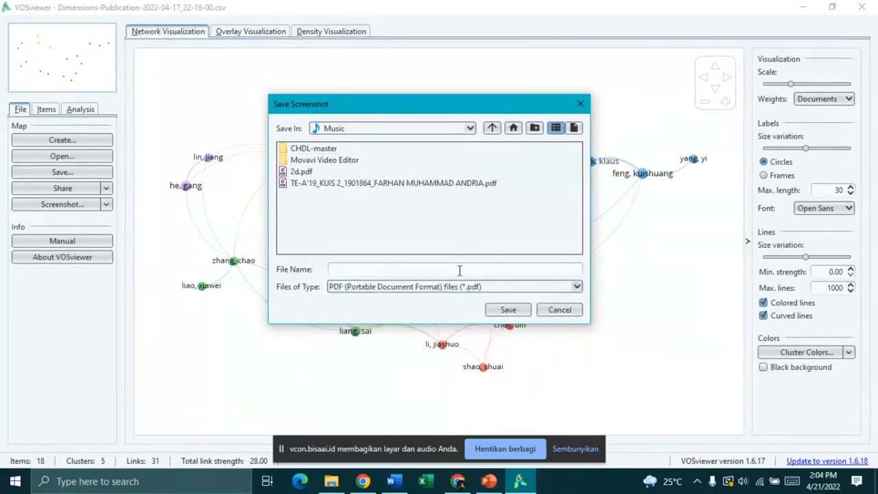
{"action": "type", "text": "Webinar"}
{"action": "left_click", "coordinate": [507, 309]}
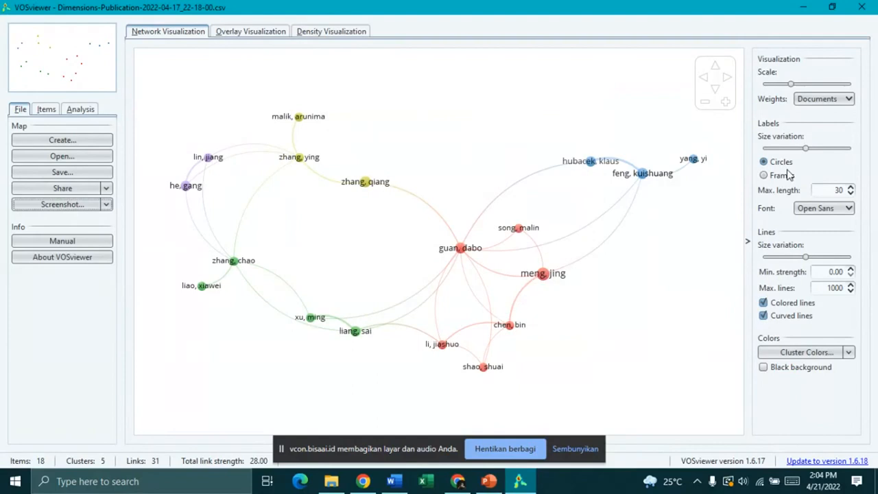
Step: Minimise VOSviewer, select slide 22 of the PowerPoint deck and start the slide show from it
{"action": "left_click", "coordinate": [488, 482]}
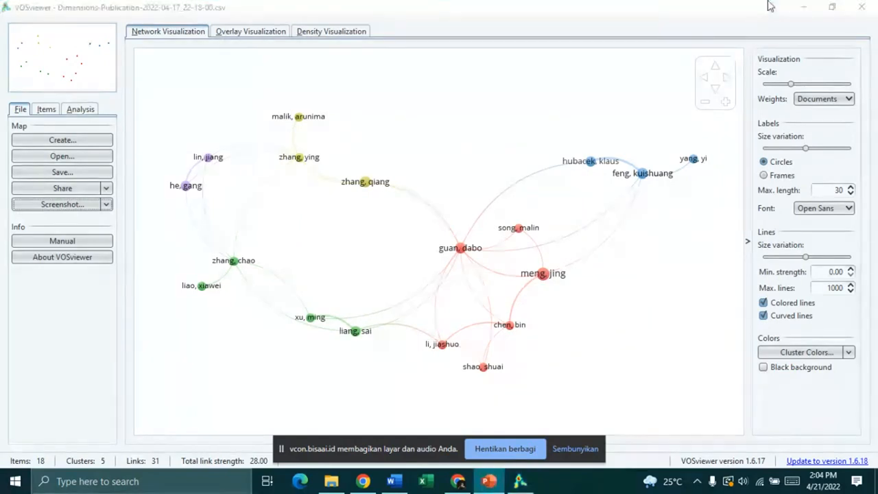
{"action": "left_click", "coordinate": [803, 7]}
{"action": "left_click", "coordinate": [109, 333]}
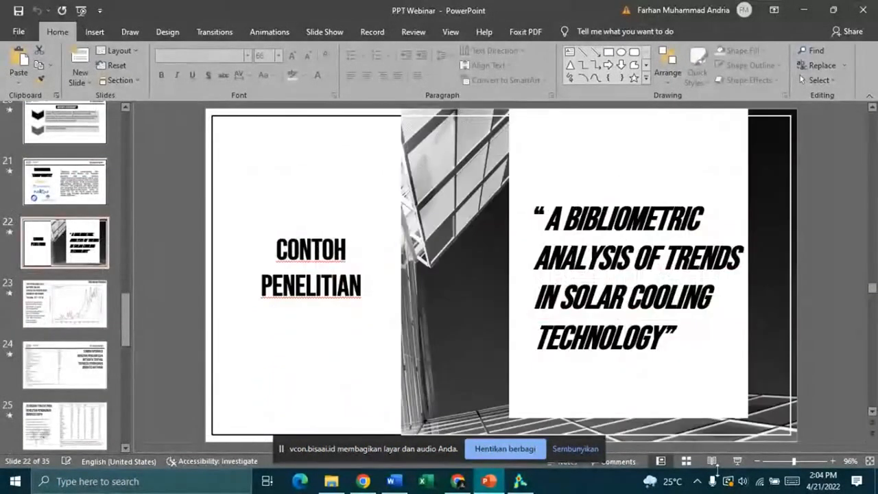
{"action": "left_click", "coordinate": [731, 462]}
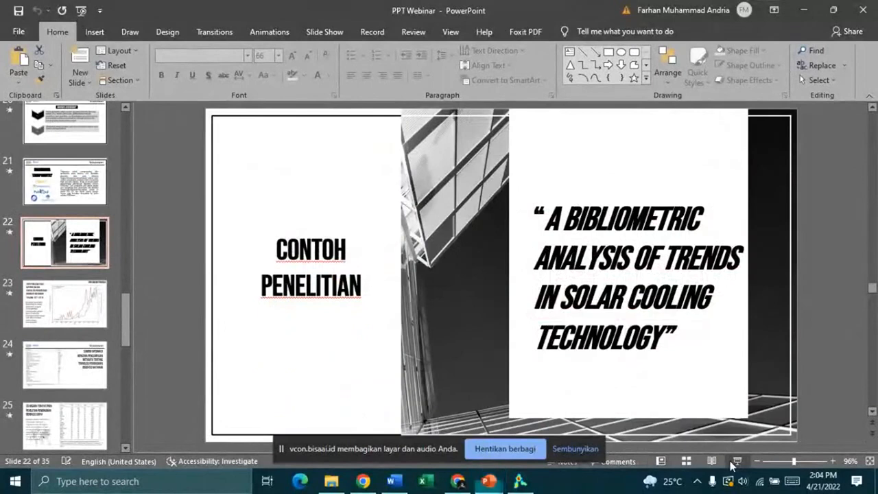